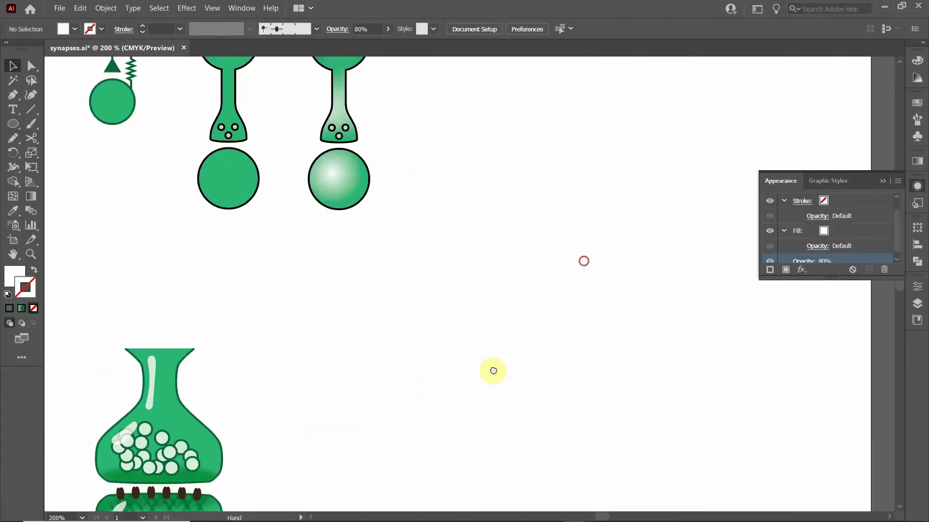
Place a copy of the shaded 3D synapse beside the lower flat outlined synapse and collapse the Appearance panel.
{"action": "left_click_drag", "start_coordinate": [492, 371], "coordinate": [510, 293]}
{"action": "scroll", "coordinate": [511, 293], "scroll_direction": "up", "scroll_amount": 6}
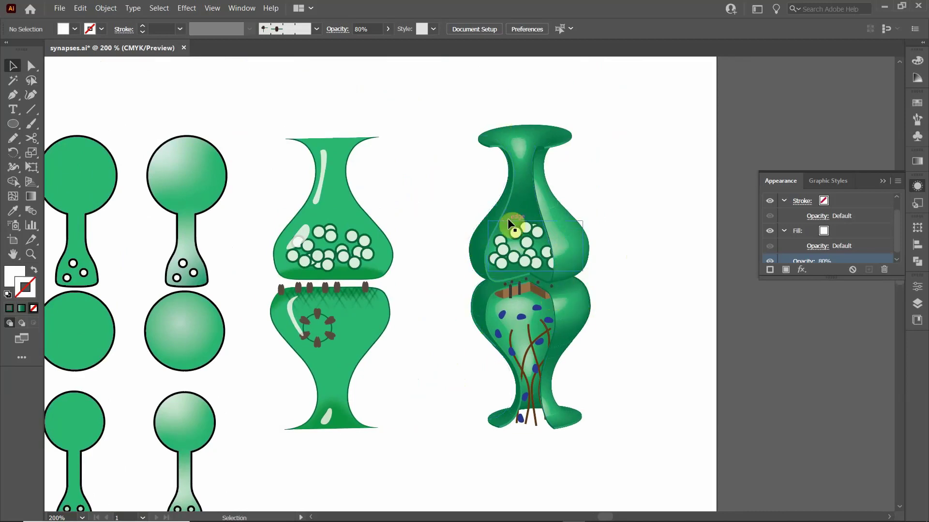
{"action": "mouse_move", "coordinate": [392, 488]}
{"action": "left_mouse_down"}
{"action": "mouse_move", "coordinate": [501, 278]}
{"action": "mouse_move", "coordinate": [386, 456]}
{"action": "mouse_move", "coordinate": [386, 447]}
{"action": "mouse_move", "coordinate": [462, 315]}
{"action": "mouse_move", "coordinate": [421, 456]}
{"action": "left_mouse_up"}
{"action": "left_click_drag", "start_coordinate": [465, 101], "coordinate": [610, 379]}
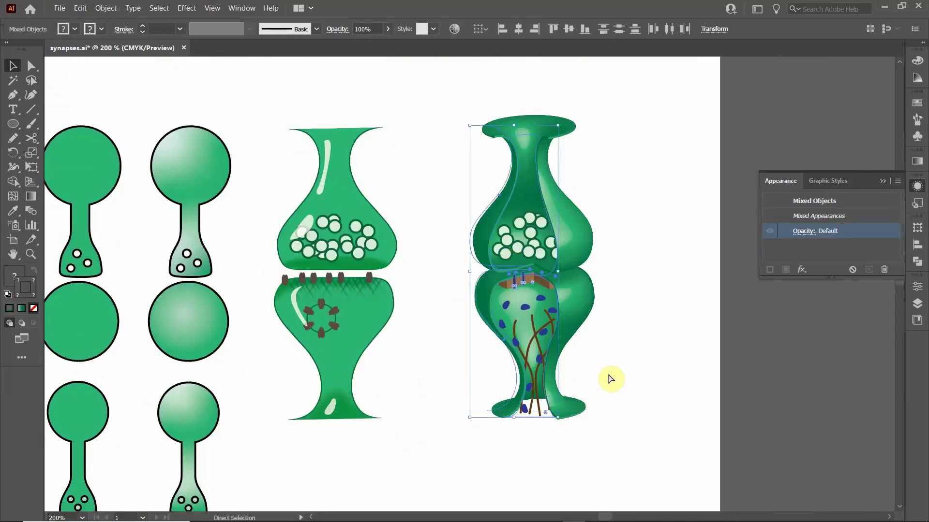
{"action": "key", "text": "space"}
{"action": "left_click_drag", "start_coordinate": [502, 426], "coordinate": [439, 204]}
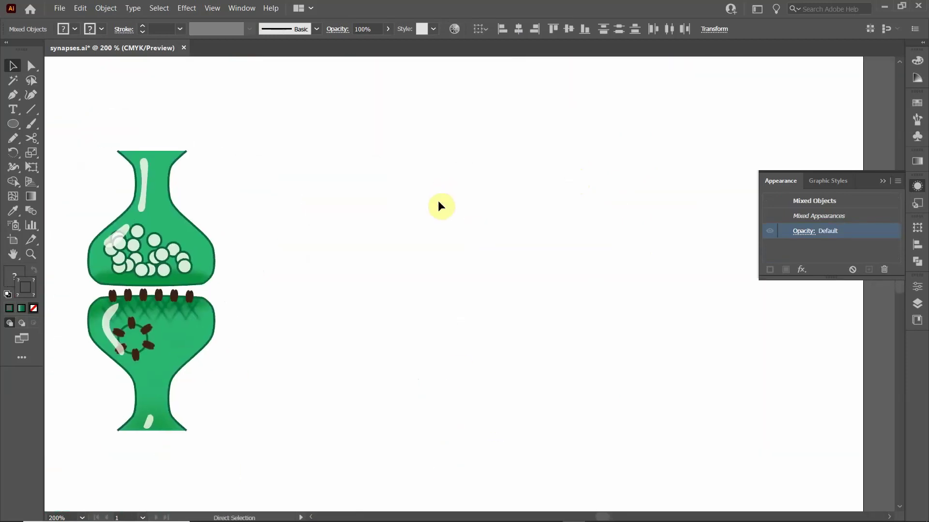
{"action": "key", "text": "ctrl+v"}
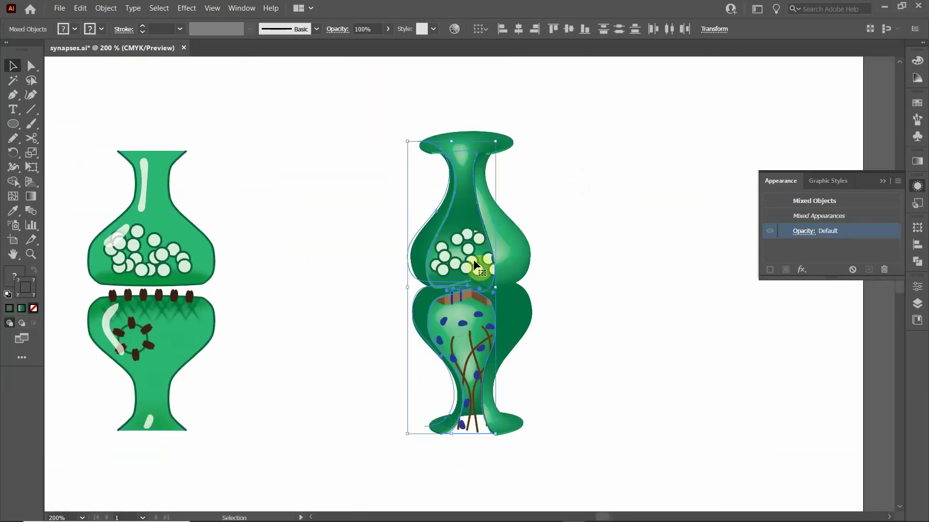
{"action": "left_click_drag", "start_coordinate": [451, 248], "coordinate": [432, 250]}
{"action": "left_click", "coordinate": [526, 259]}
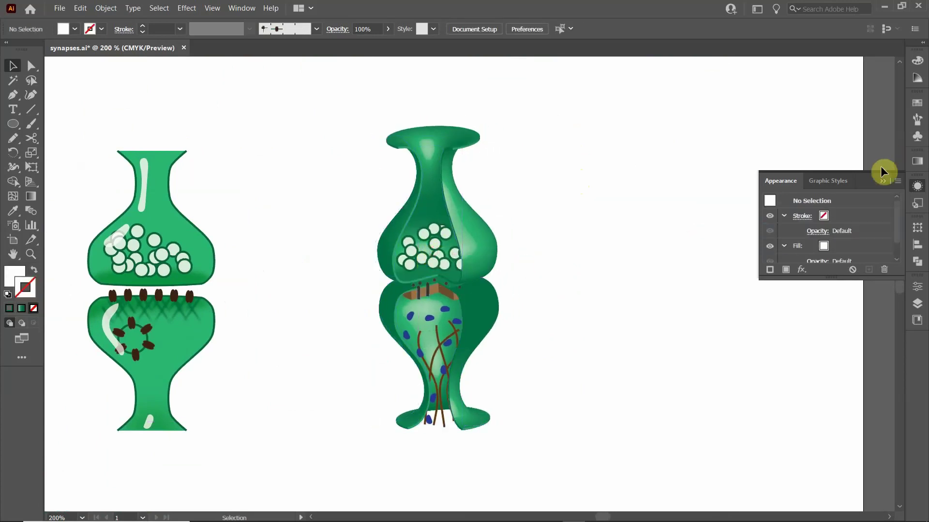
{"action": "left_click", "coordinate": [882, 181]}
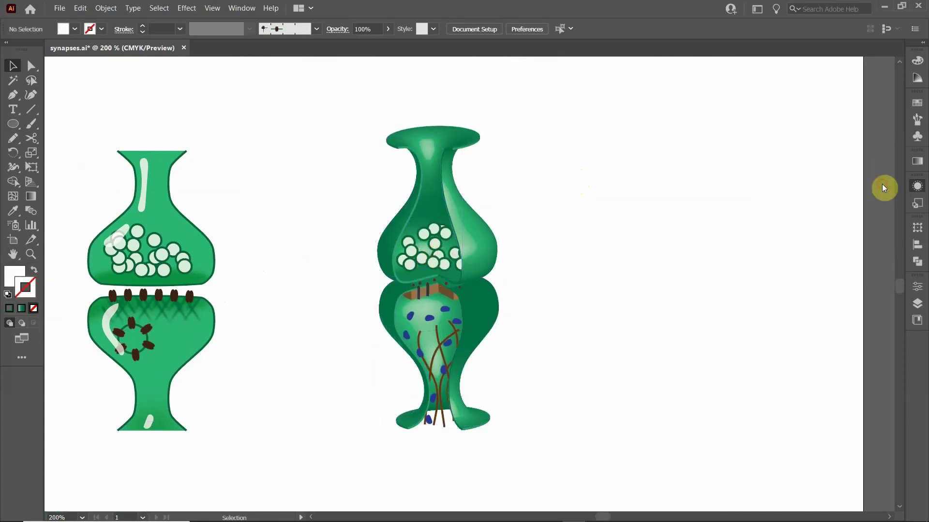
Duplicate the flat synapse's upper half to the empty area beyond the 3D synapse and ungroup the copy.
{"action": "left_click", "coordinate": [134, 185]}
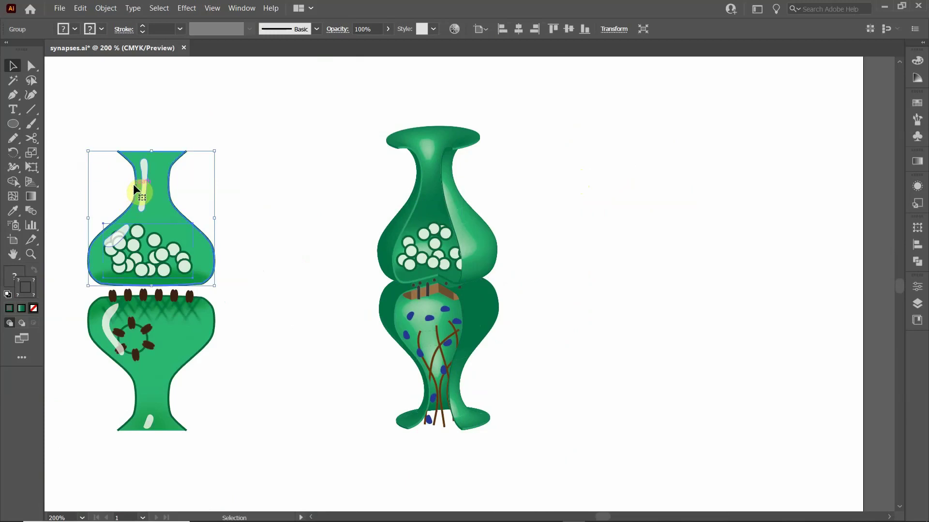
{"action": "left_click_drag", "start_coordinate": [134, 186], "coordinate": [670, 189]}
{"action": "right_click", "coordinate": [652, 193]}
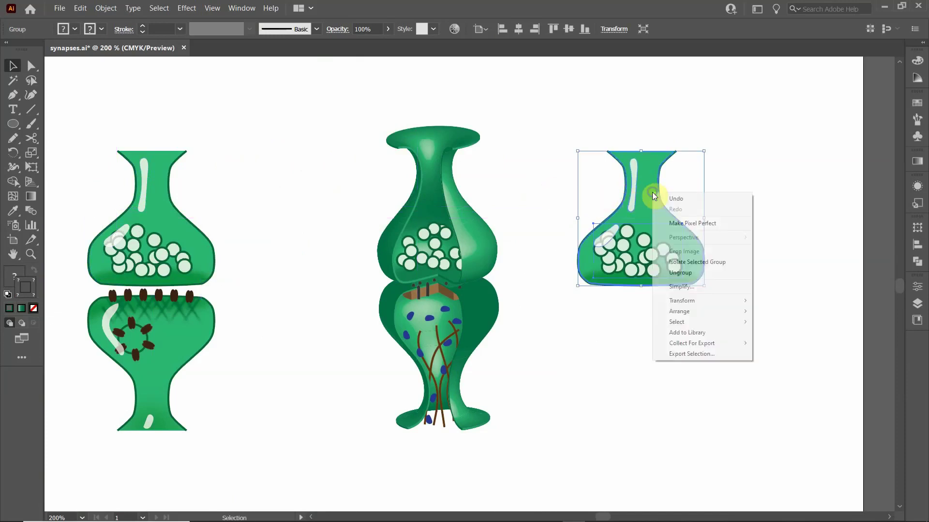
{"action": "left_click", "coordinate": [679, 273]}
{"action": "left_click", "coordinate": [674, 338]}
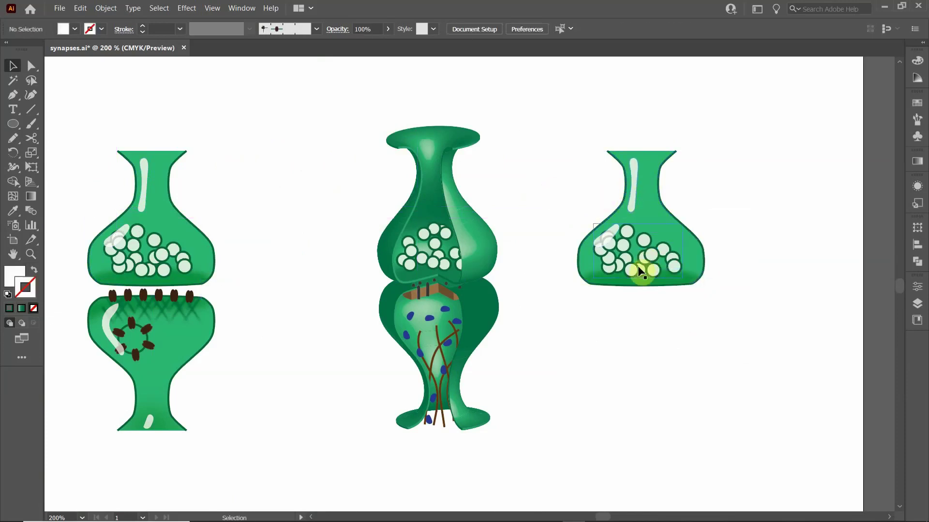
Strip the vesicles, highlights and bottom shading from the duplicated upper half, leaving only its plain green body.
{"action": "left_click_drag", "start_coordinate": [641, 272], "coordinate": [571, 123]}
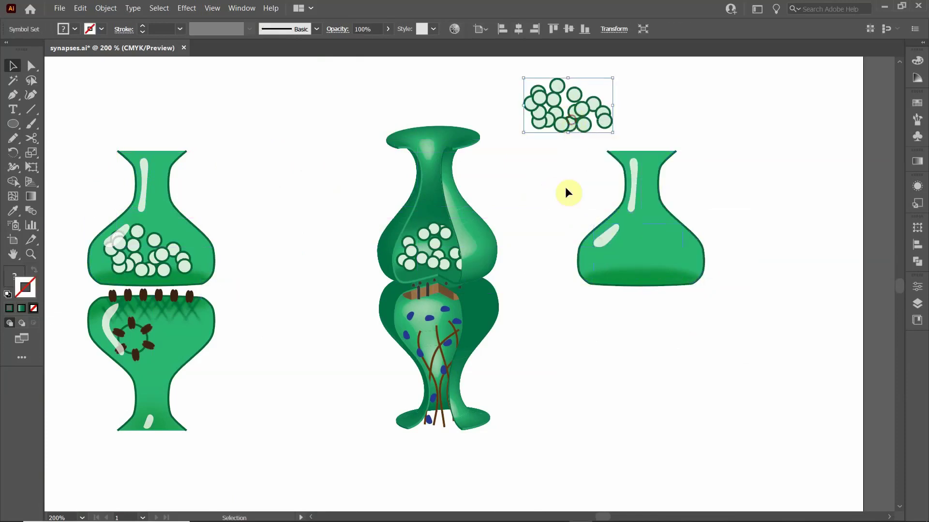
{"action": "left_click", "coordinate": [565, 187]}
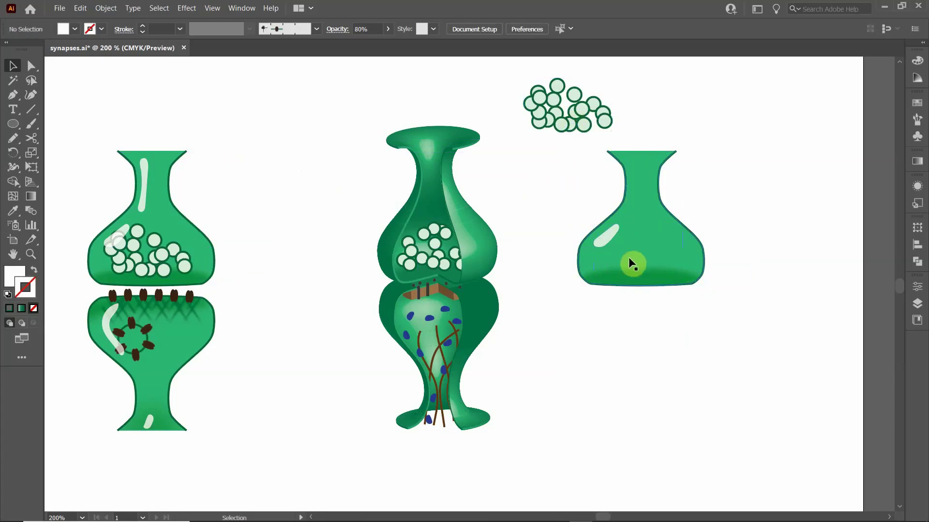
{"action": "left_click", "coordinate": [649, 278]}
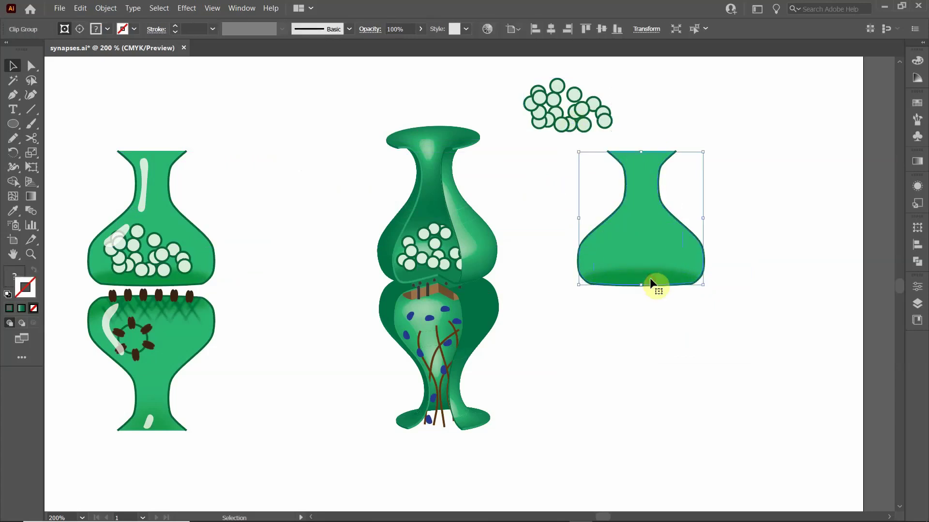
{"action": "left_click", "coordinate": [658, 320]}
{"action": "left_click", "coordinate": [623, 233]}
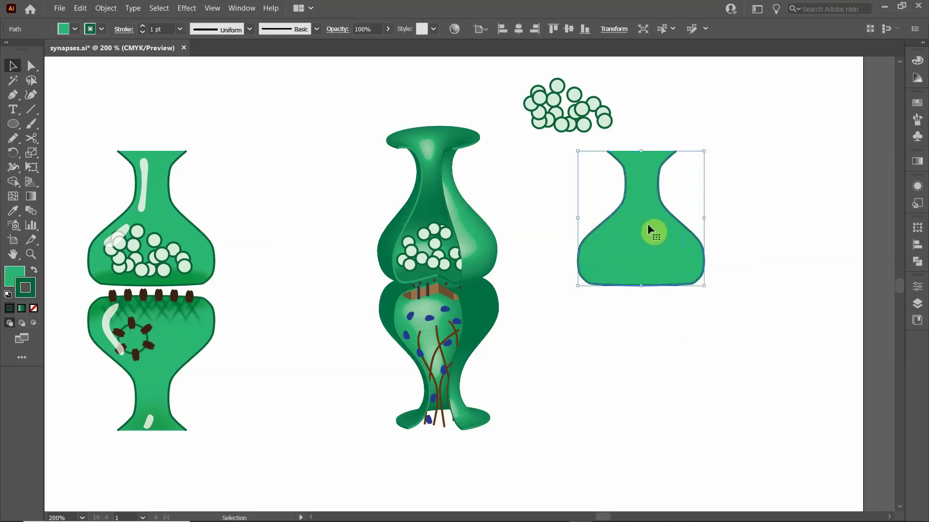
{"action": "left_click", "coordinate": [576, 119]}
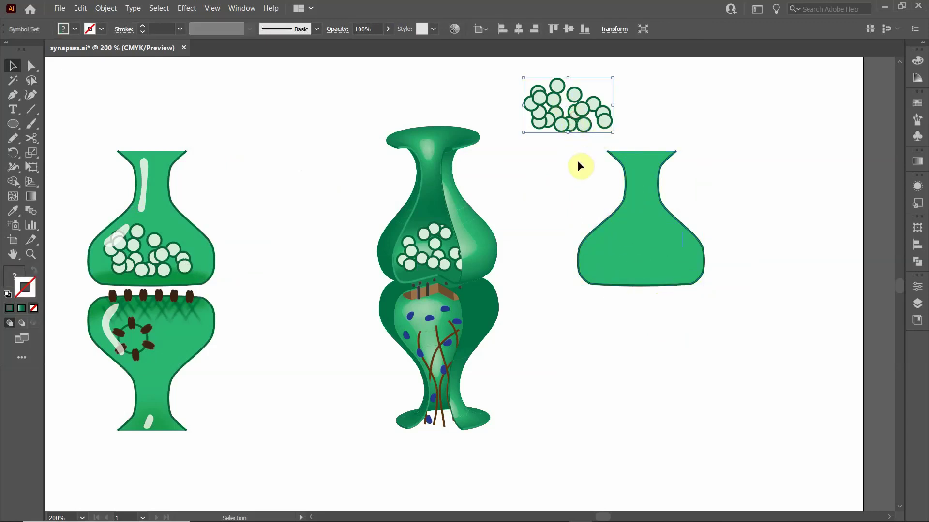
{"action": "key", "text": "Delete"}
Try to split the green body's path at the middle of its bottom edge with the Scissors tool.
{"action": "left_click", "coordinate": [624, 247]}
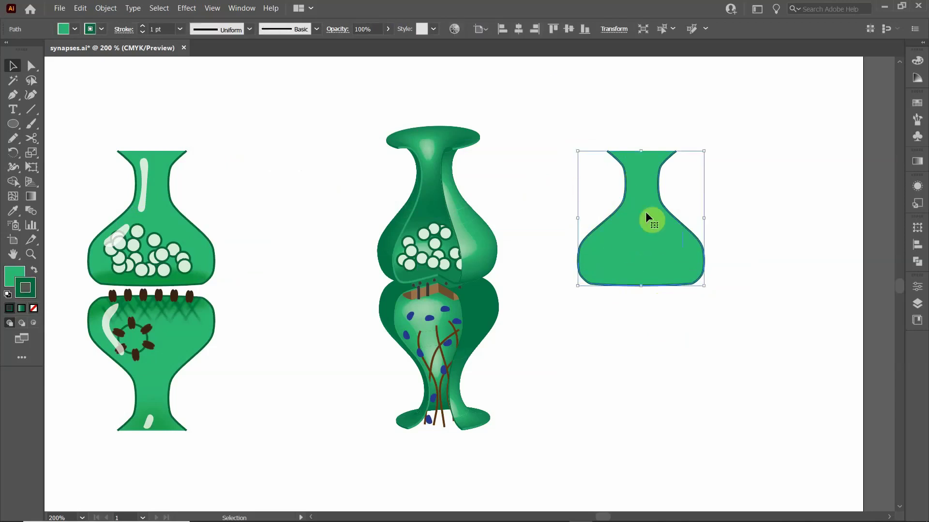
{"action": "left_click", "coordinate": [31, 138]}
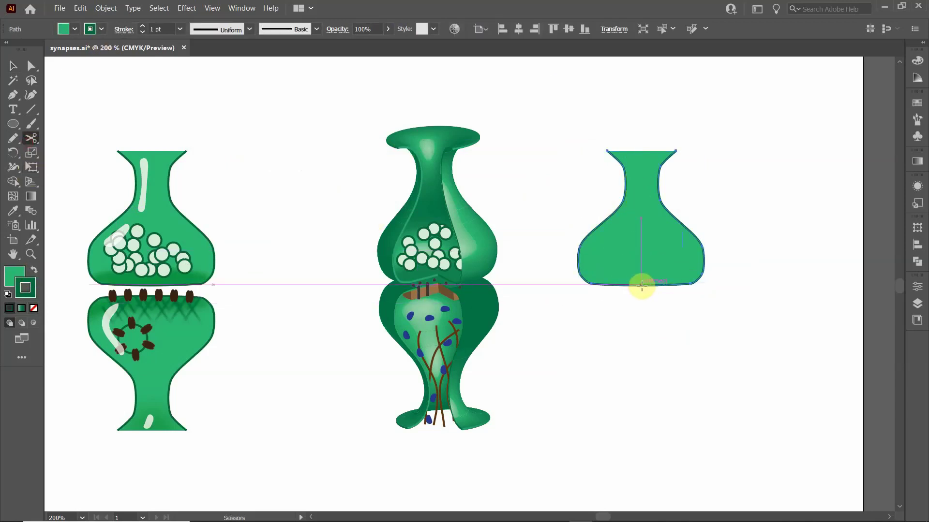
{"action": "left_click", "coordinate": [13, 65]}
{"action": "left_click", "coordinate": [535, 103]}
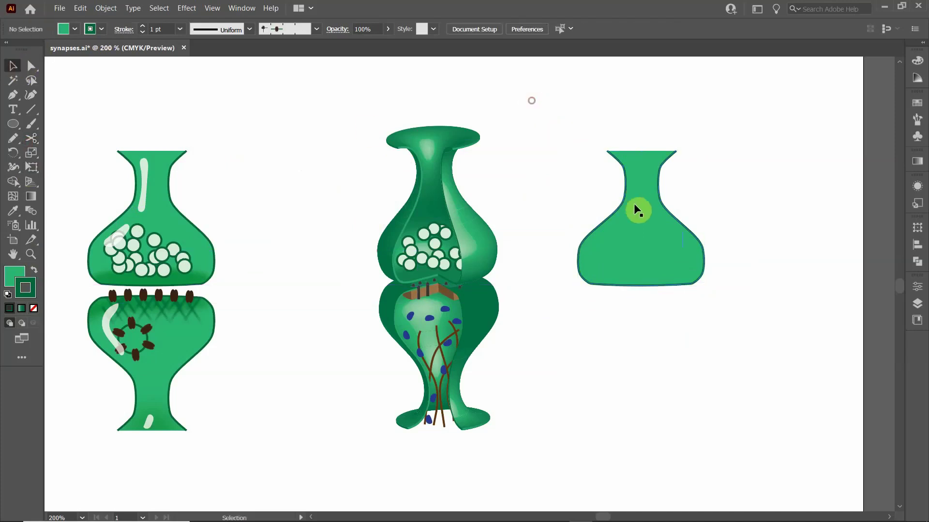
{"action": "left_click", "coordinate": [634, 213]}
{"action": "double_click", "coordinate": [634, 213]}
{"action": "double_click", "coordinate": [523, 99]}
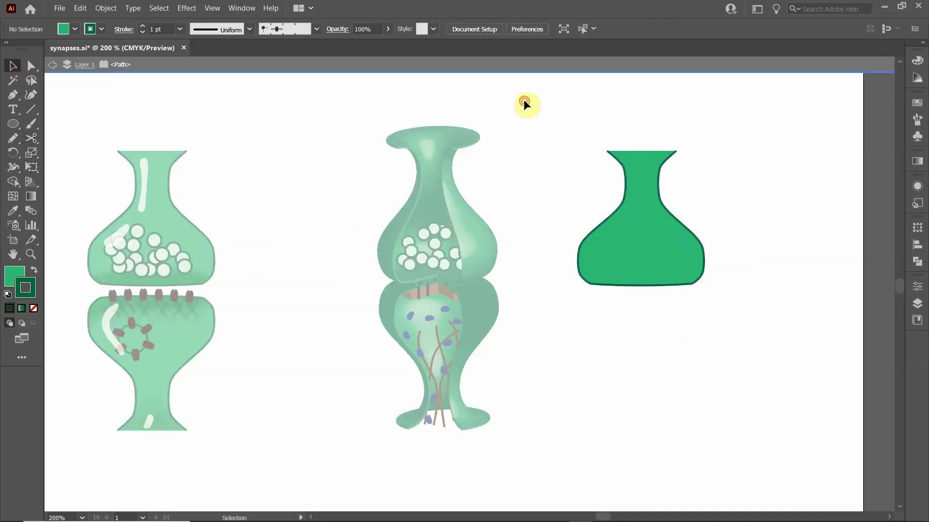
{"action": "left_click", "coordinate": [640, 240]}
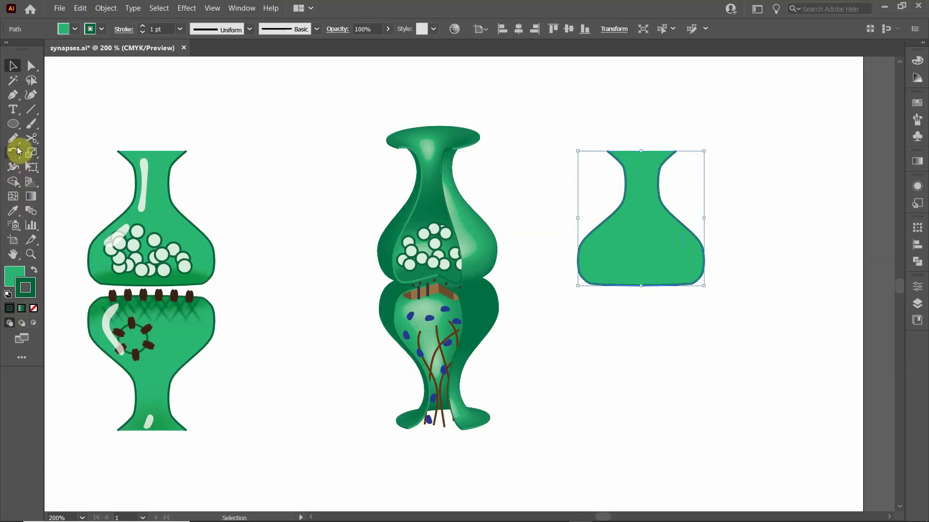
{"action": "left_click", "coordinate": [39, 140]}
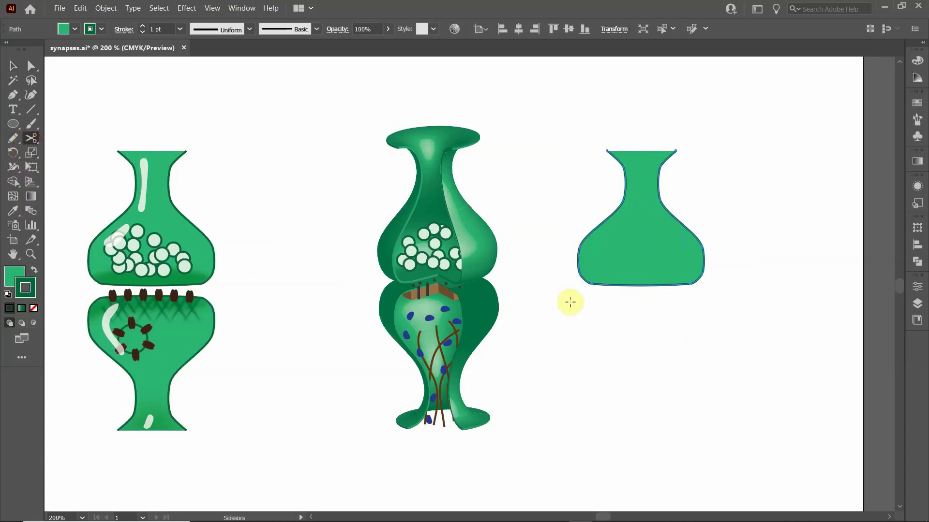
{"action": "left_click", "coordinate": [645, 285]}
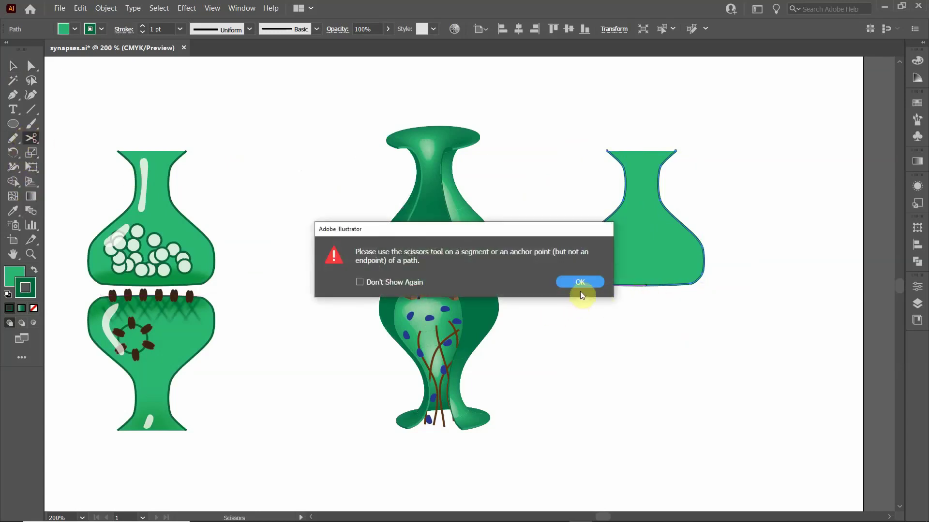
{"action": "left_click", "coordinate": [573, 280]}
{"action": "left_click", "coordinate": [13, 66]}
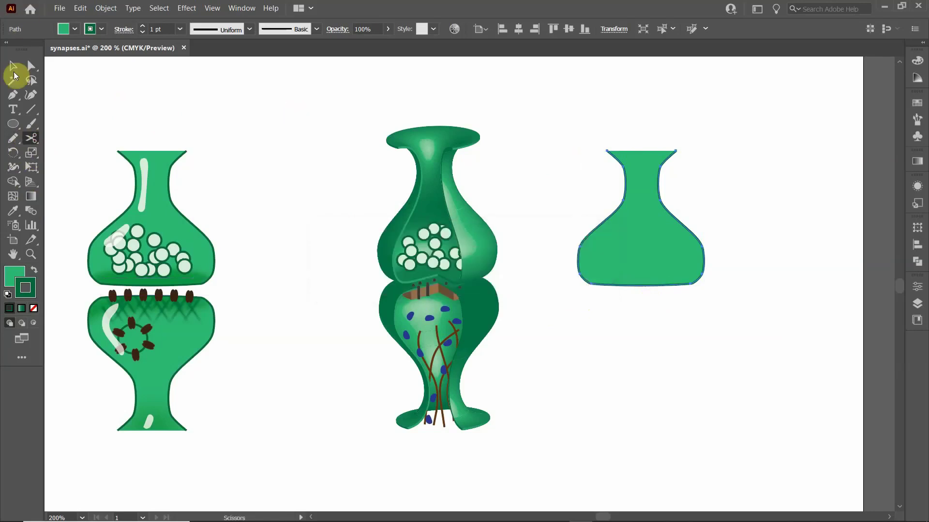
{"action": "left_click", "coordinate": [523, 151]}
{"action": "left_click", "coordinate": [632, 212]}
{"action": "right_click", "coordinate": [631, 209]}
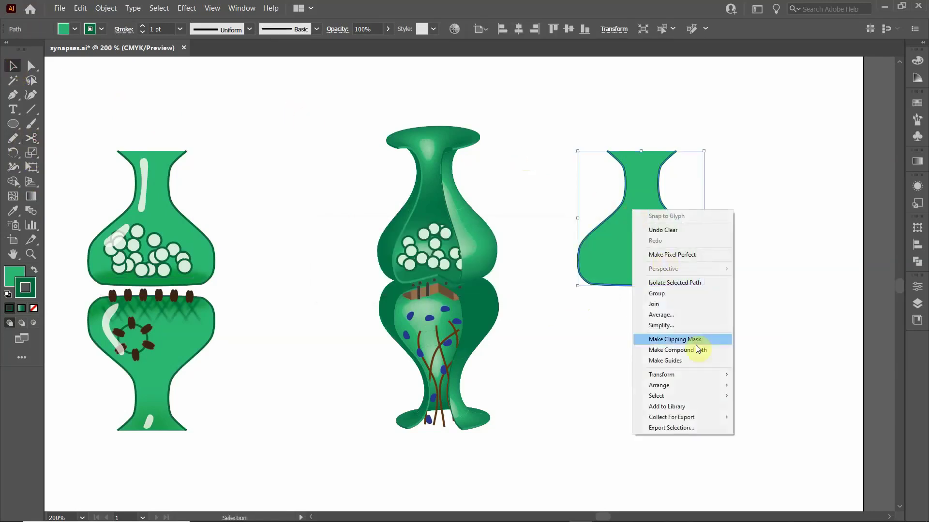
{"action": "left_click", "coordinate": [611, 257]}
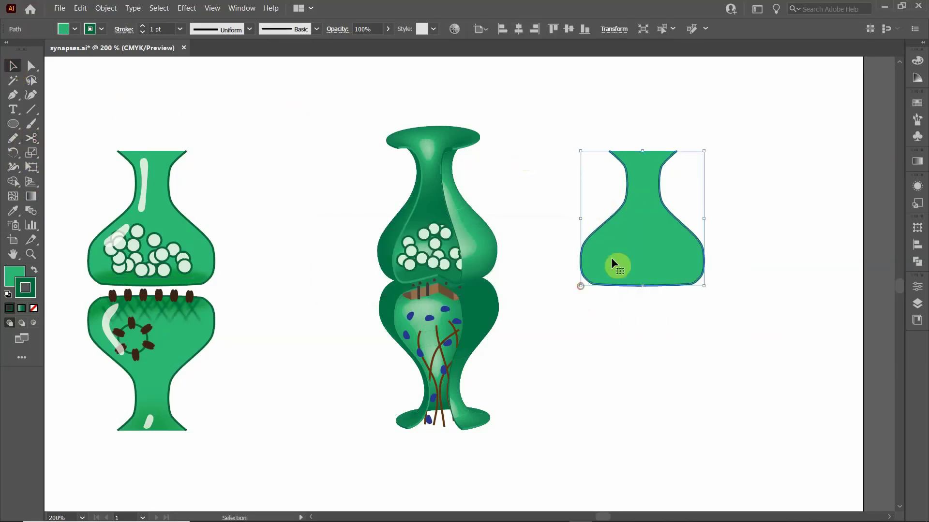
{"action": "left_click", "coordinate": [624, 248]}
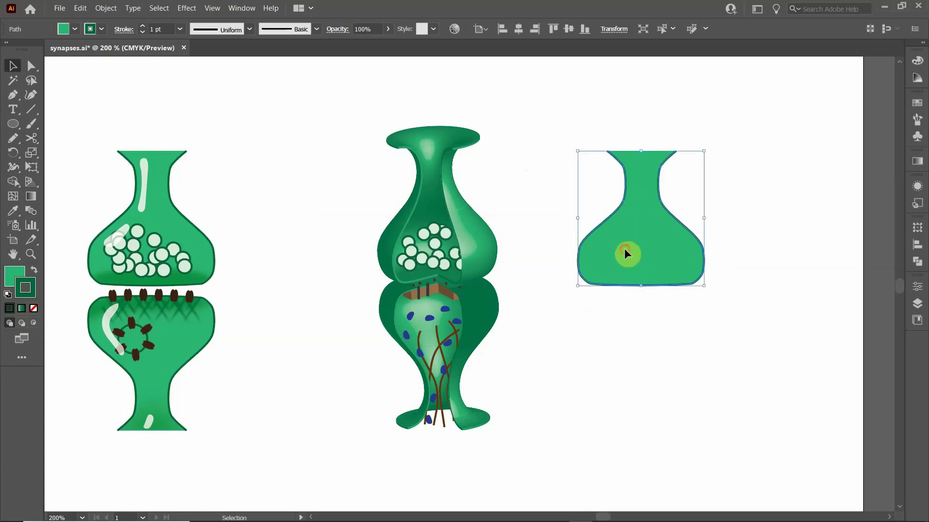
Cut the green body's path at the centre of its bottom edge with the Scissors tool.
{"action": "left_click", "coordinate": [30, 138]}
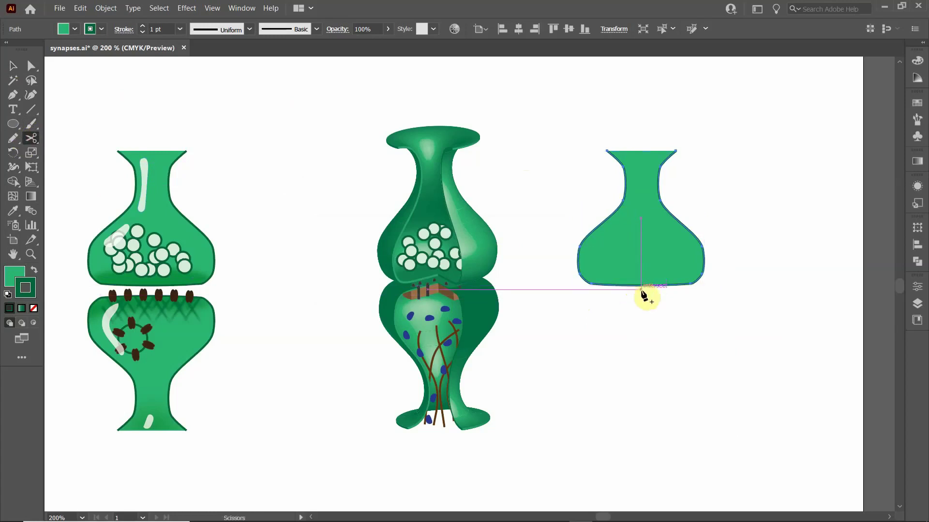
{"action": "scroll", "coordinate": [640, 286], "scroll_direction": "up", "scroll_amount": 4}
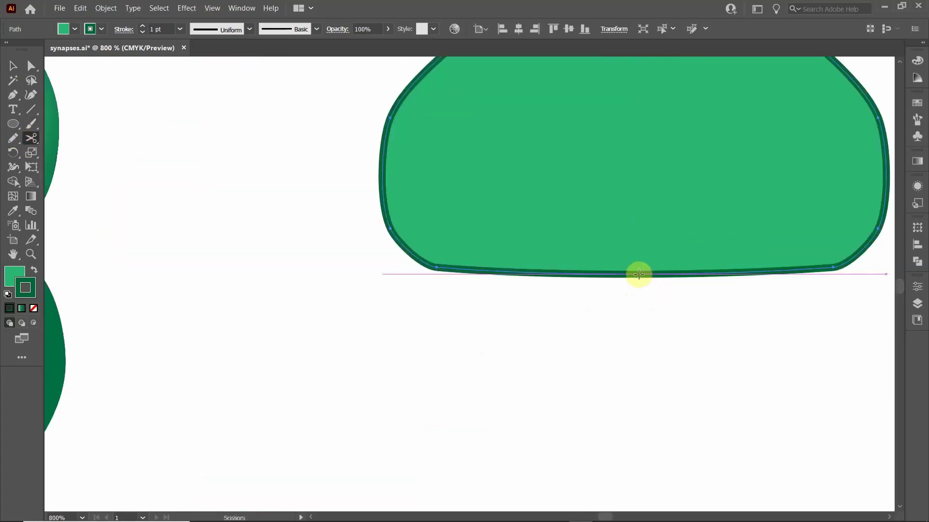
{"action": "left_click", "coordinate": [638, 274]}
{"action": "left_click", "coordinate": [13, 67]}
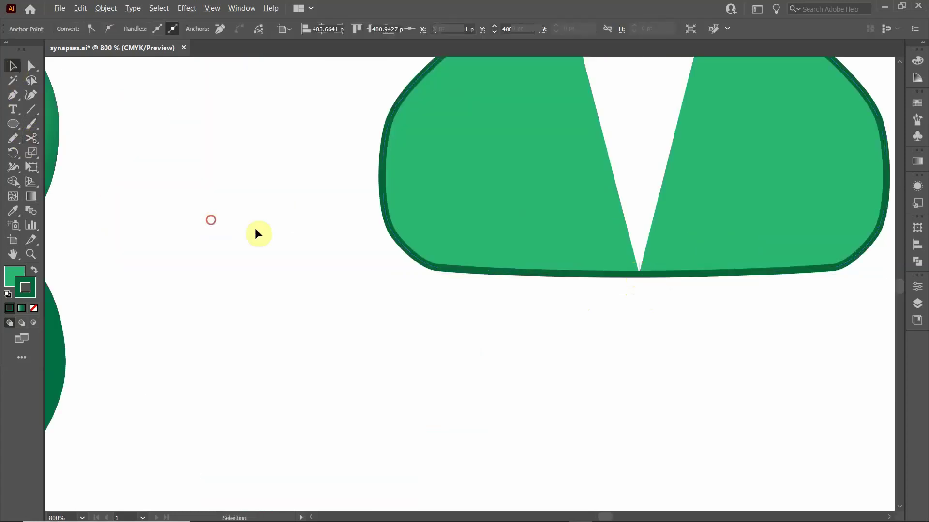
Delete the right half of the split green body.
{"action": "scroll", "coordinate": [256, 228], "scroll_direction": "down", "scroll_amount": 4}
{"action": "left_click", "coordinate": [399, 222]}
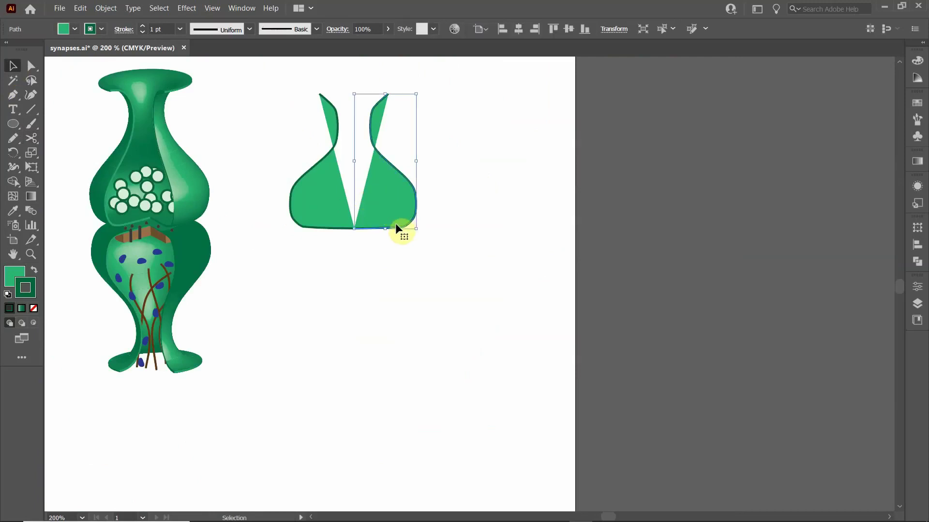
{"action": "key", "text": "Delete"}
{"action": "left_click_drag", "start_coordinate": [286, 201], "coordinate": [328, 272]}
Remove the fill from the remaining half profile and set its stroke to a lighter green swatch.
{"action": "left_click", "coordinate": [388, 288]}
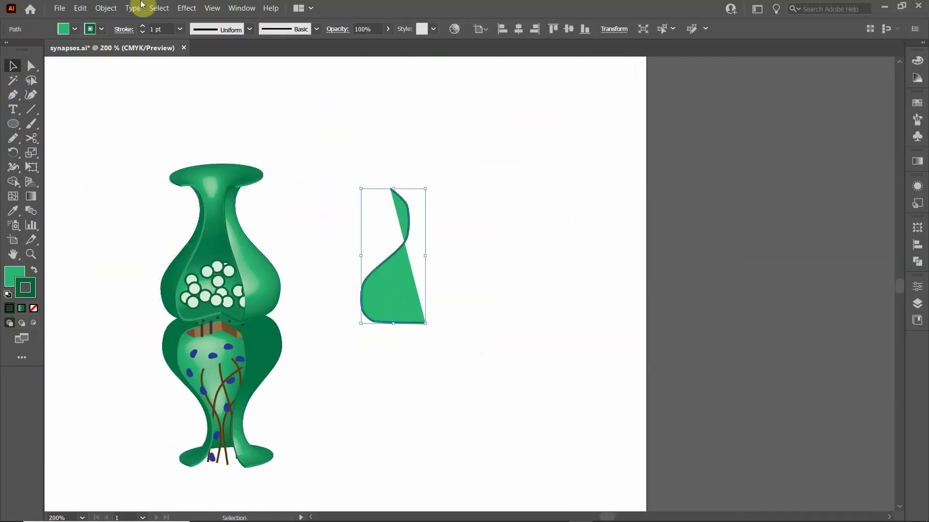
{"action": "left_click", "coordinate": [64, 29]}
{"action": "left_click", "coordinate": [8, 50]}
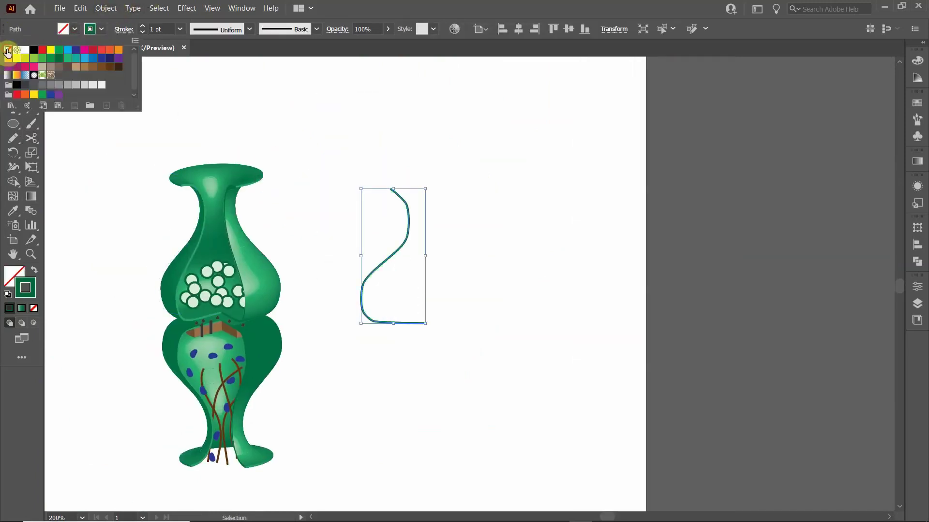
{"action": "left_click", "coordinate": [283, 204]}
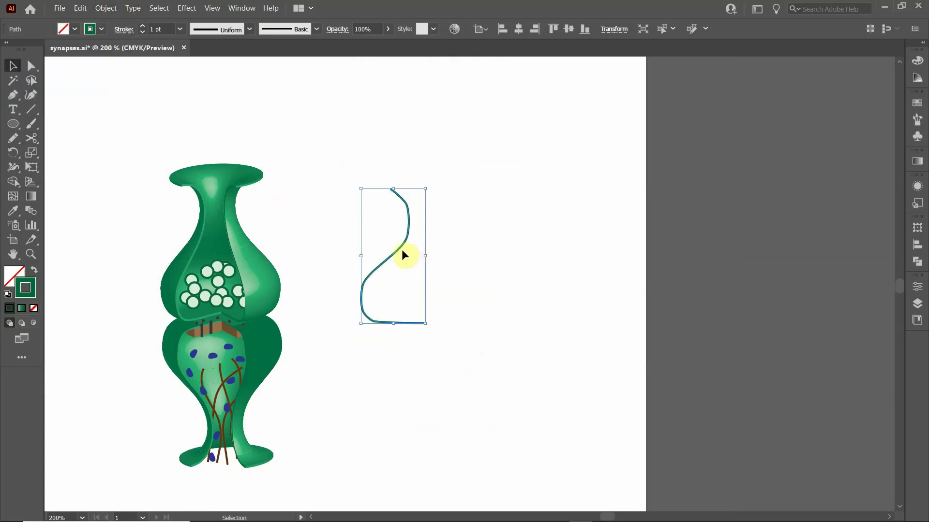
{"action": "left_click_drag", "start_coordinate": [327, 242], "coordinate": [419, 224]}
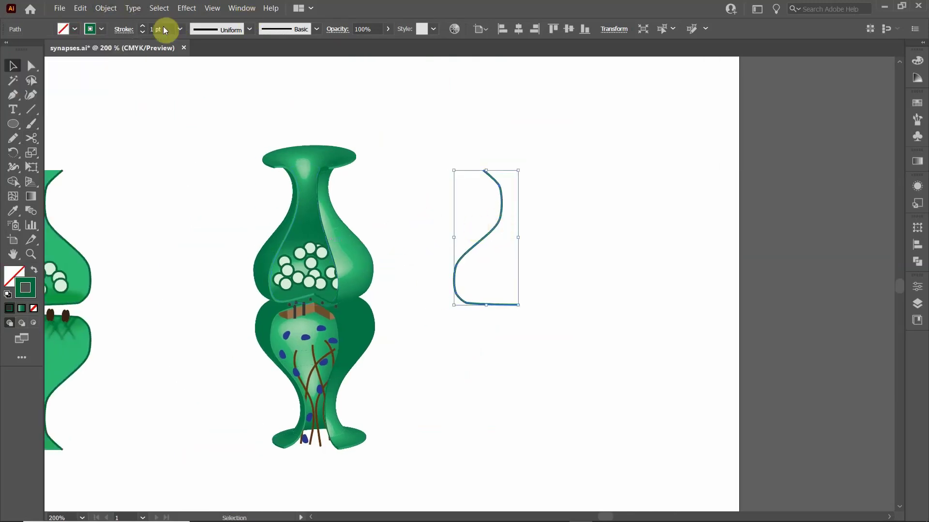
{"action": "left_click", "coordinate": [102, 29]}
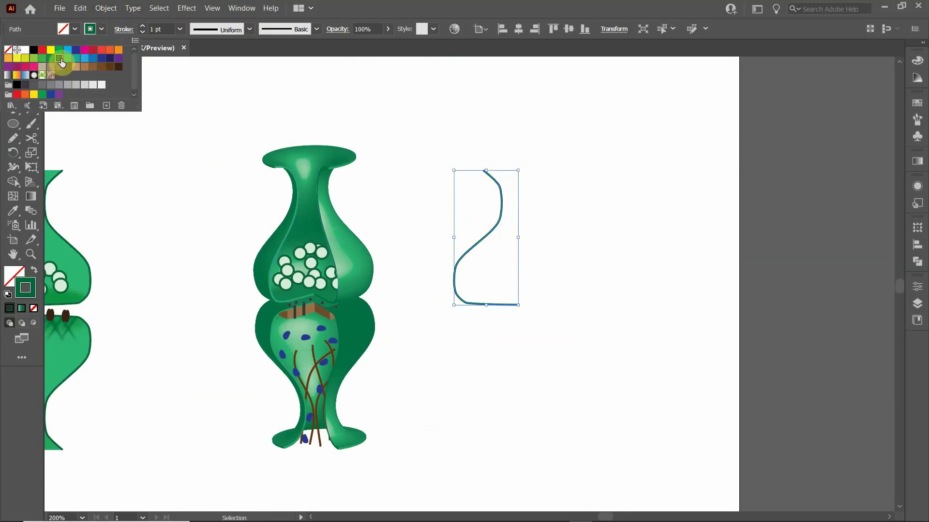
{"action": "left_click", "coordinate": [67, 59]}
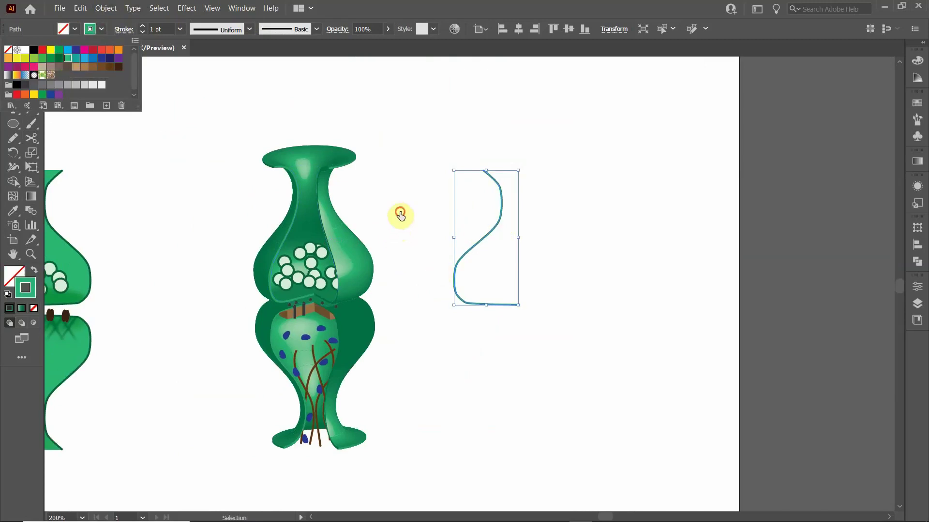
Apply a 3D Revolve effect with preview to the green half profile, revolving it around its right edge.
{"action": "left_click", "coordinate": [400, 215]}
{"action": "left_click", "coordinate": [415, 272]}
{"action": "left_click", "coordinate": [474, 245]}
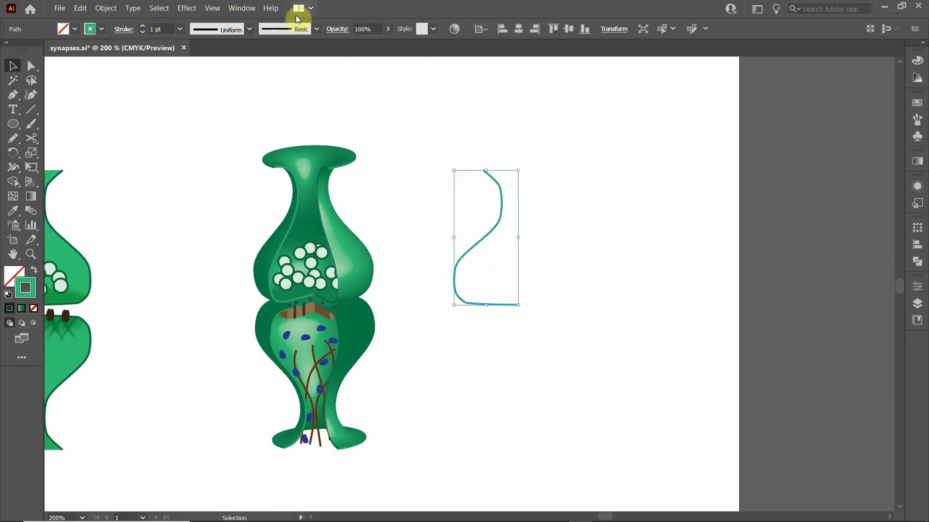
{"action": "left_click", "coordinate": [187, 8]}
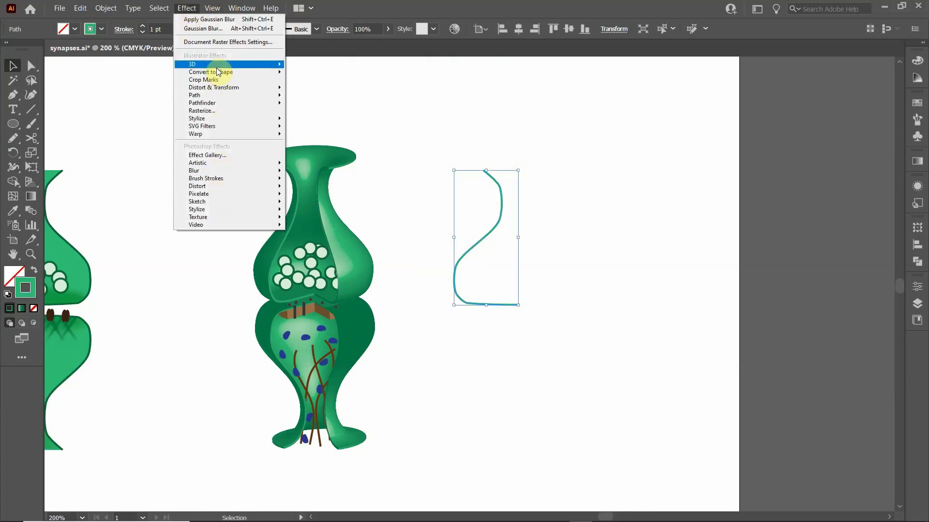
{"action": "mouse_move", "coordinate": [217, 68]}
{"action": "left_click", "coordinate": [313, 79]}
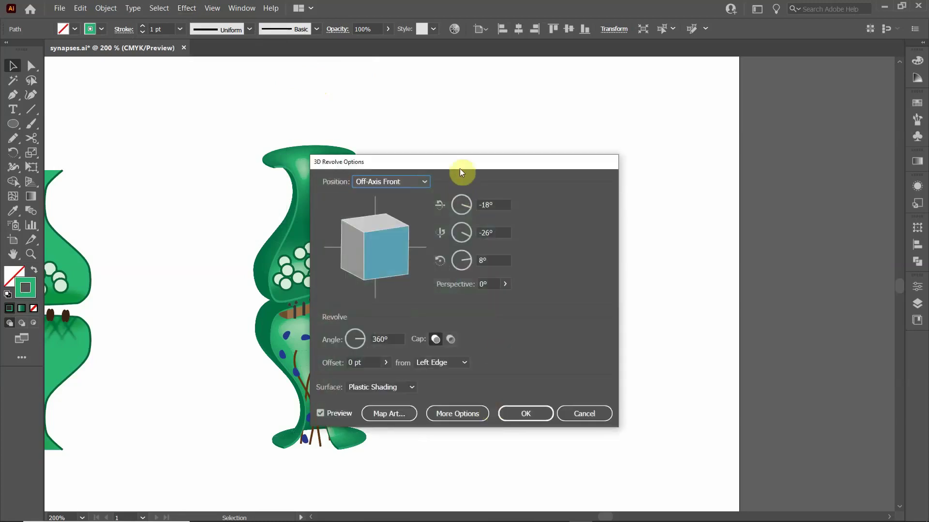
{"action": "left_click_drag", "start_coordinate": [459, 171], "coordinate": [717, 126]}
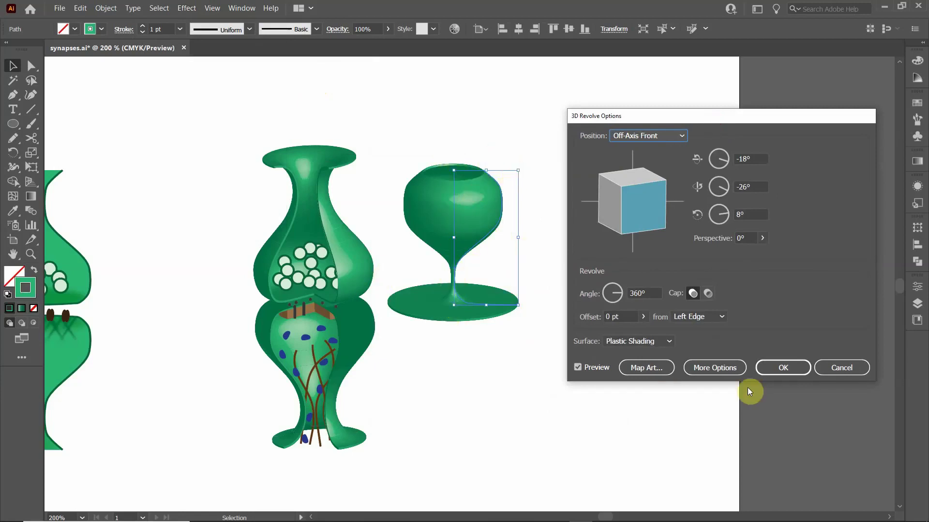
{"action": "left_click", "coordinate": [723, 320]}
{"action": "left_click", "coordinate": [707, 342]}
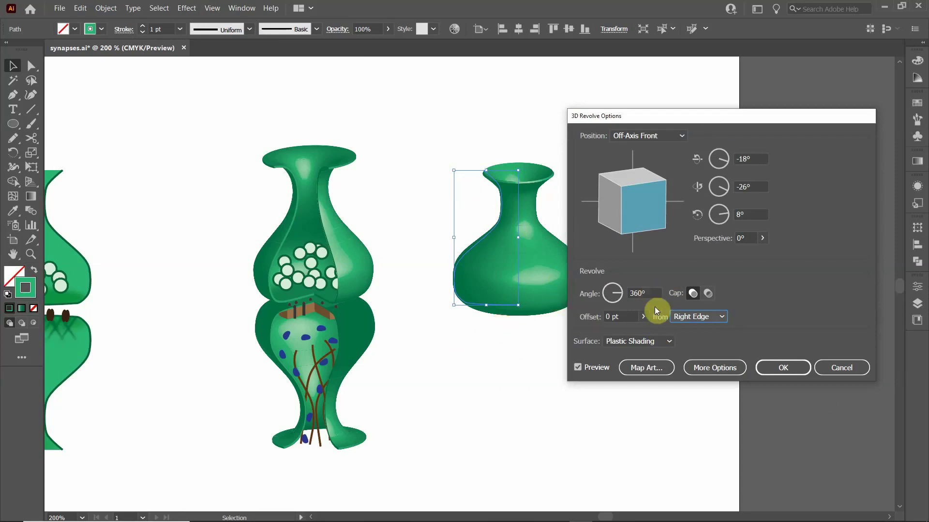
Set the revolve angle to 250° and rotate the body freely to about -152° X, -50° Y and 154° Z.
{"action": "left_click_drag", "start_coordinate": [618, 294], "coordinate": [616, 304]}
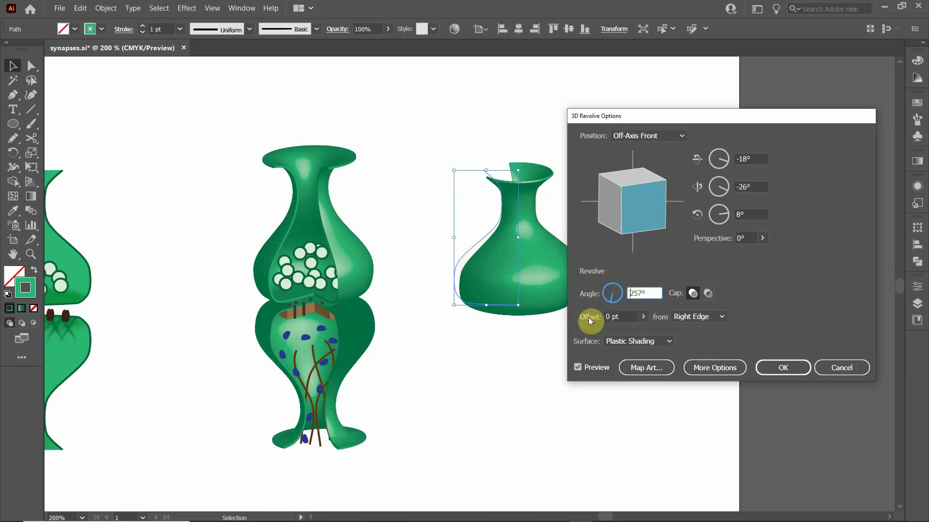
{"action": "double_click", "coordinate": [639, 294]}
{"action": "left_click_drag", "start_coordinate": [647, 295], "coordinate": [629, 296]}
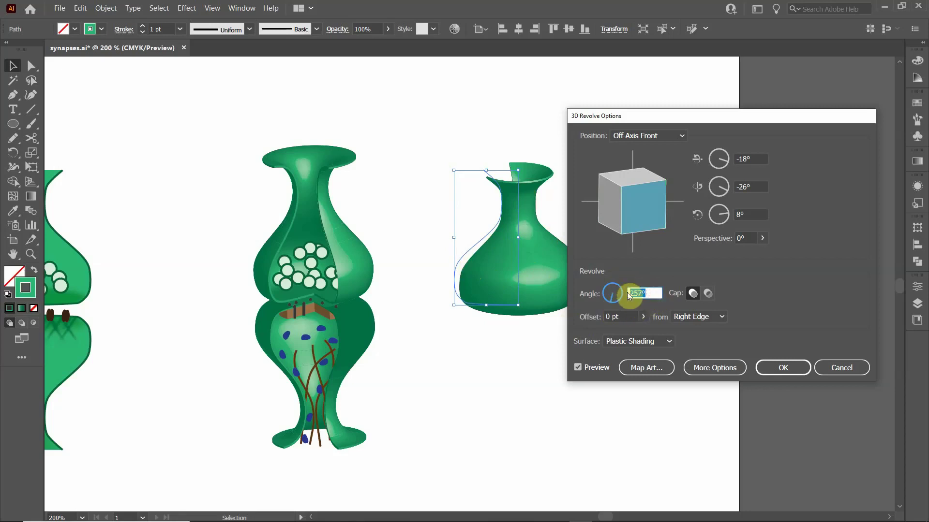
{"action": "type", "text": "2"}
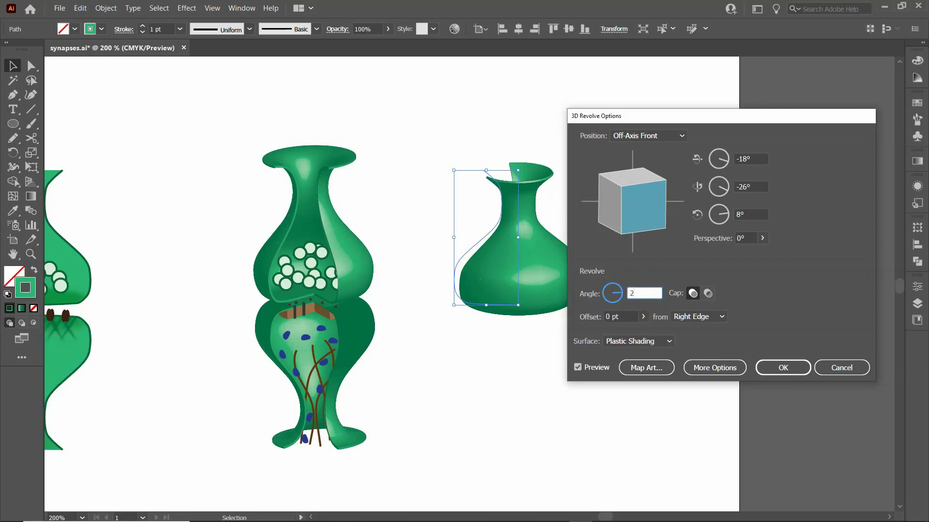
{"action": "mouse_move", "coordinate": [655, 228]}
{"action": "left_mouse_down"}
{"action": "mouse_move", "coordinate": [623, 214]}
{"action": "mouse_move", "coordinate": [608, 224]}
{"action": "mouse_move", "coordinate": [657, 222]}
{"action": "mouse_move", "coordinate": [663, 214]}
{"action": "mouse_move", "coordinate": [618, 197]}
{"action": "mouse_move", "coordinate": [644, 188]}
{"action": "left_mouse_up"}
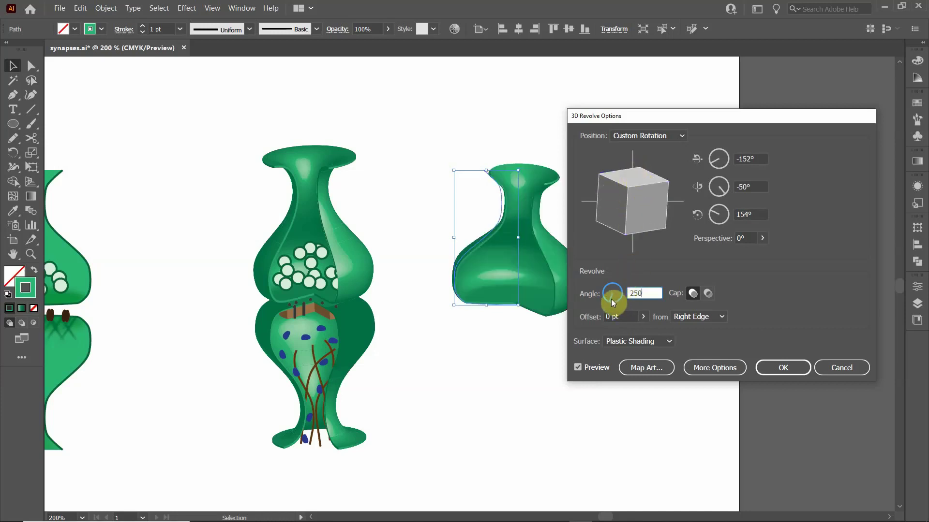
Try a revolve angle of 300° for the body and update the preview.
{"action": "double_click", "coordinate": [638, 293]}
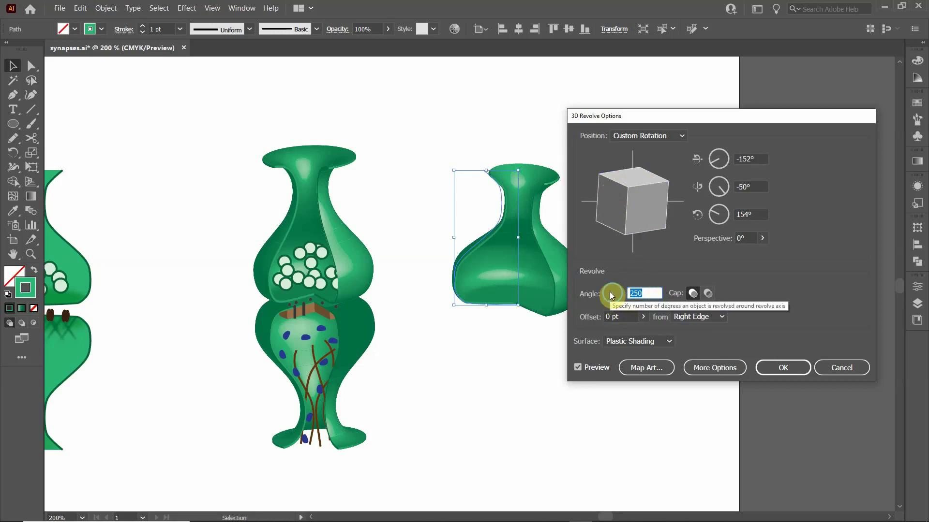
{"action": "type", "text": "3"}
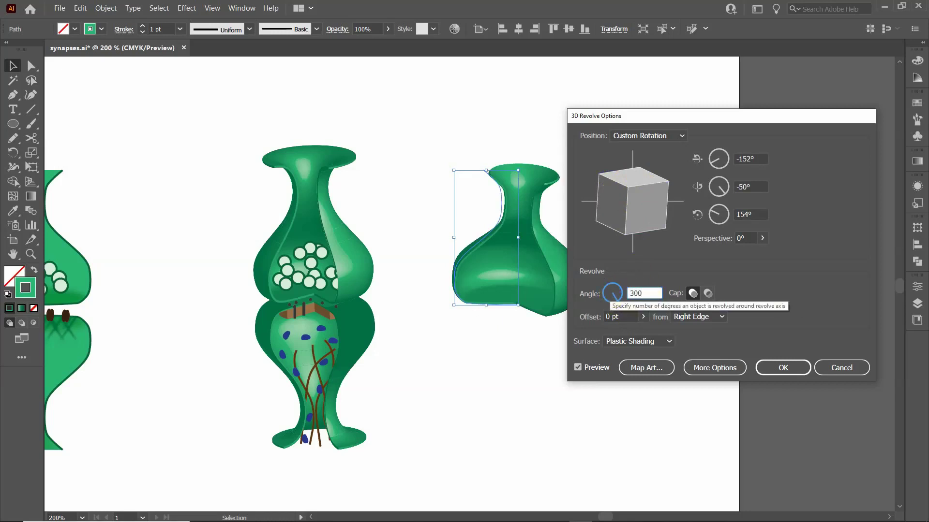
{"action": "type", "text": "00"}
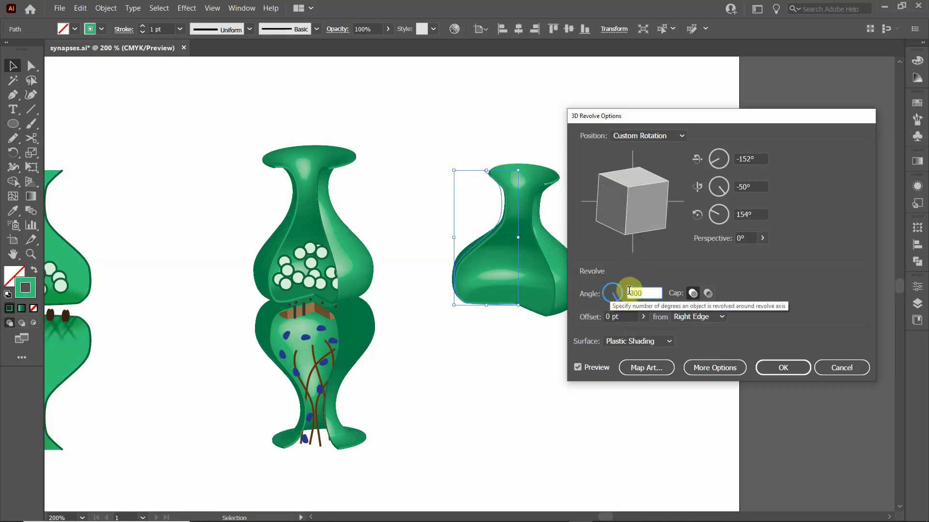
{"action": "left_click", "coordinate": [754, 214]}
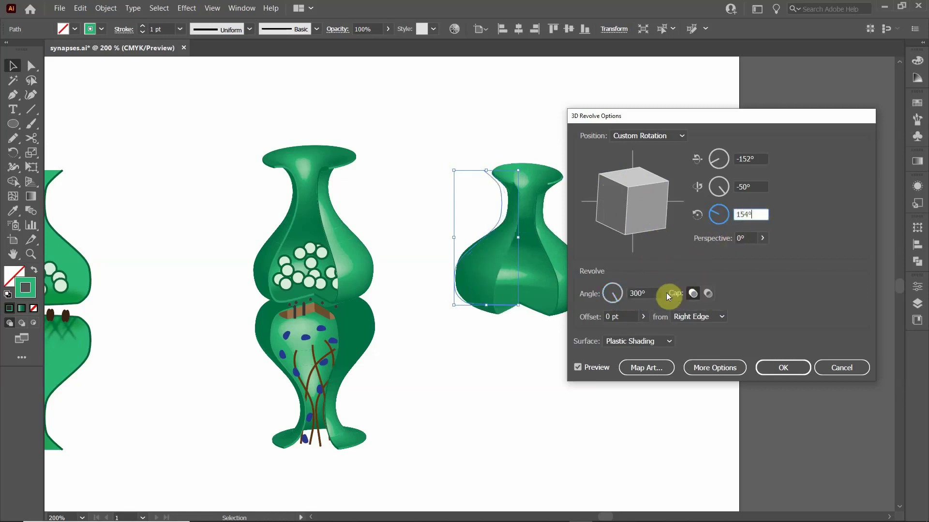
Set the revolve angle of the body to 280°.
{"action": "left_click", "coordinate": [651, 294]}
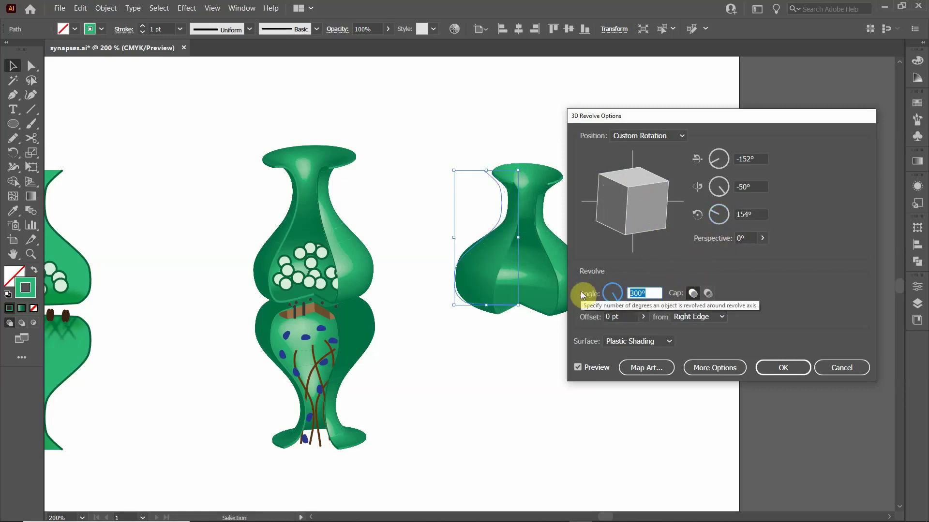
{"action": "type", "text": "280"}
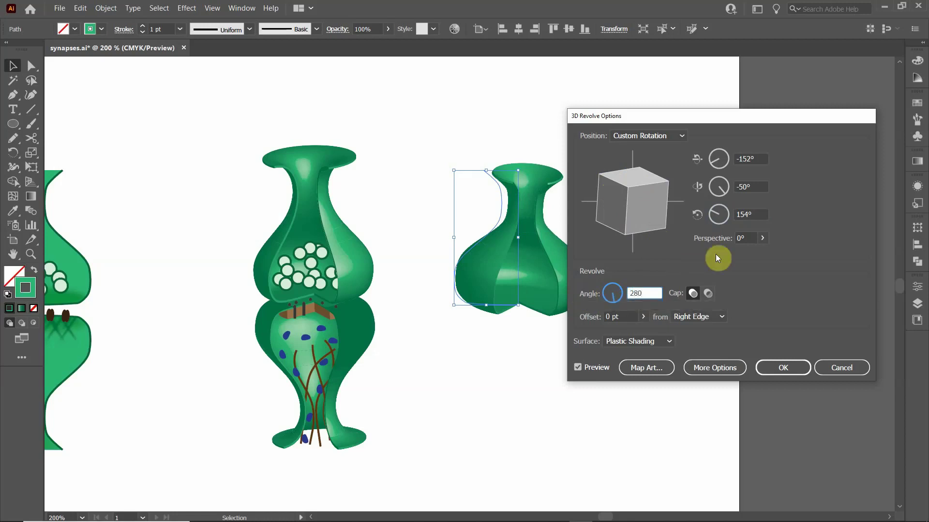
{"action": "left_click", "coordinate": [761, 213]}
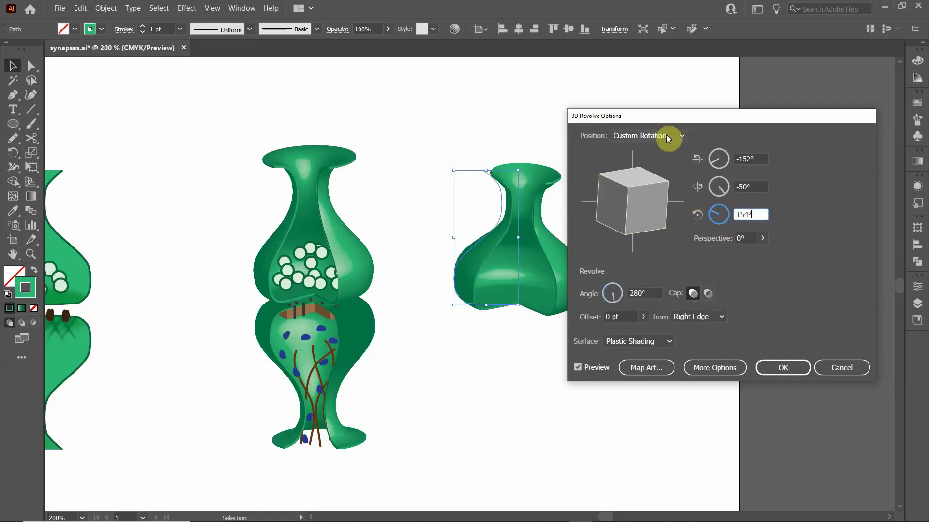
Try the Off-Axis Back, Right, Bottom and Front positions and the Isometric Right position on the revolved body.
{"action": "left_click", "coordinate": [682, 135]}
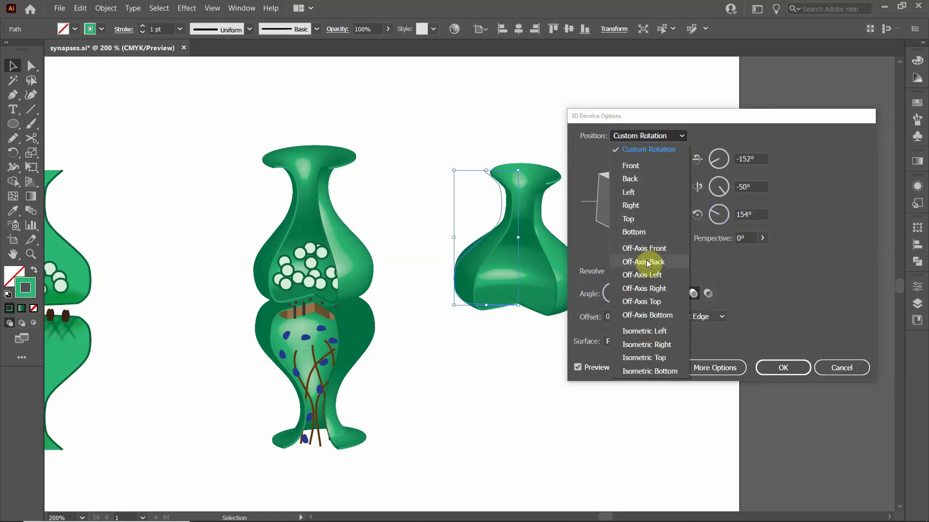
{"action": "left_click", "coordinate": [648, 262]}
{"action": "left_click", "coordinate": [683, 138]}
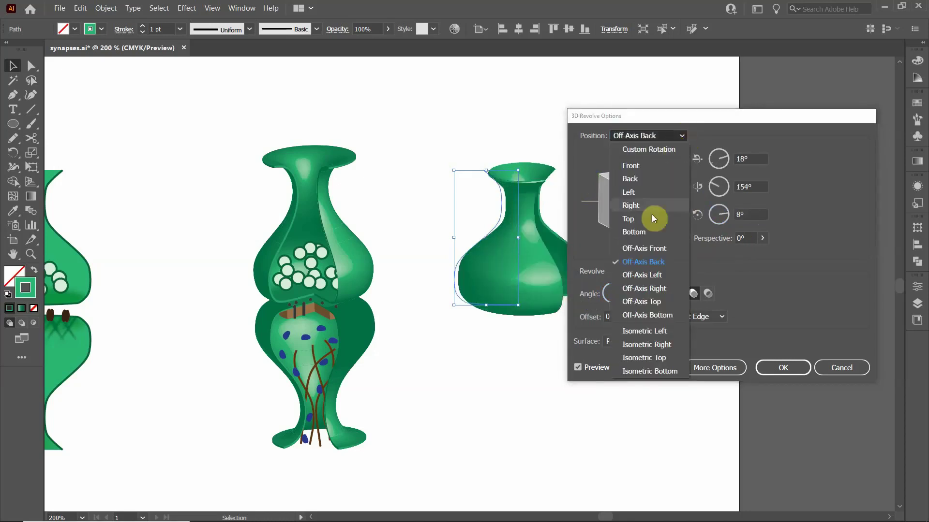
{"action": "left_click", "coordinate": [643, 293]}
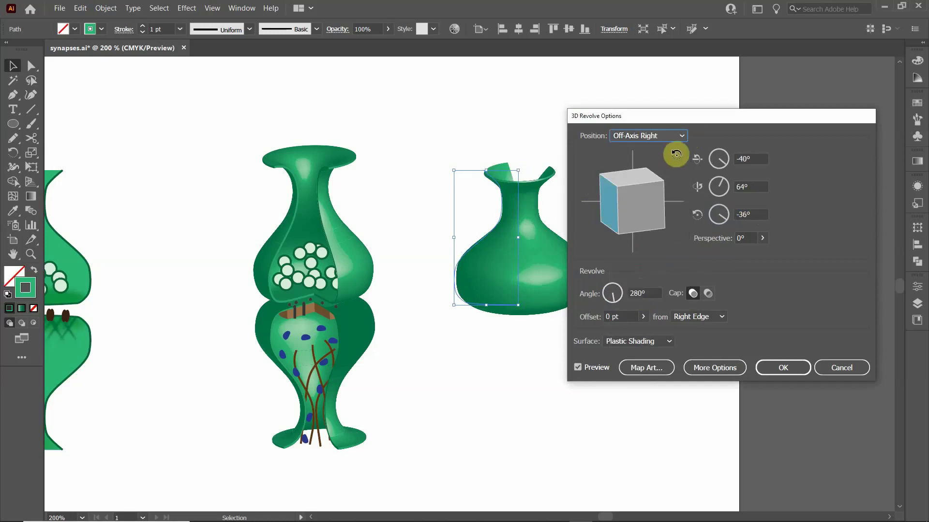
{"action": "left_click", "coordinate": [676, 140]}
{"action": "left_click", "coordinate": [646, 314]}
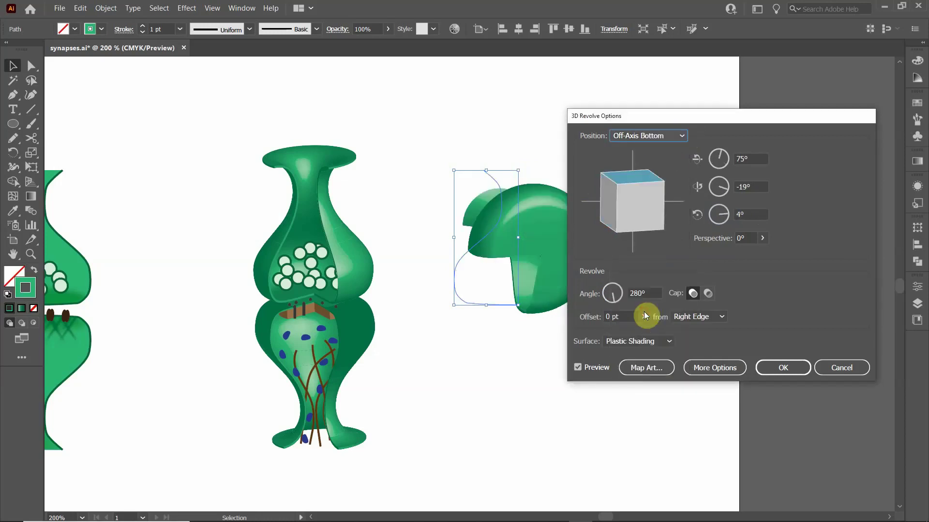
{"action": "left_click", "coordinate": [678, 139]}
{"action": "left_click", "coordinate": [646, 248]}
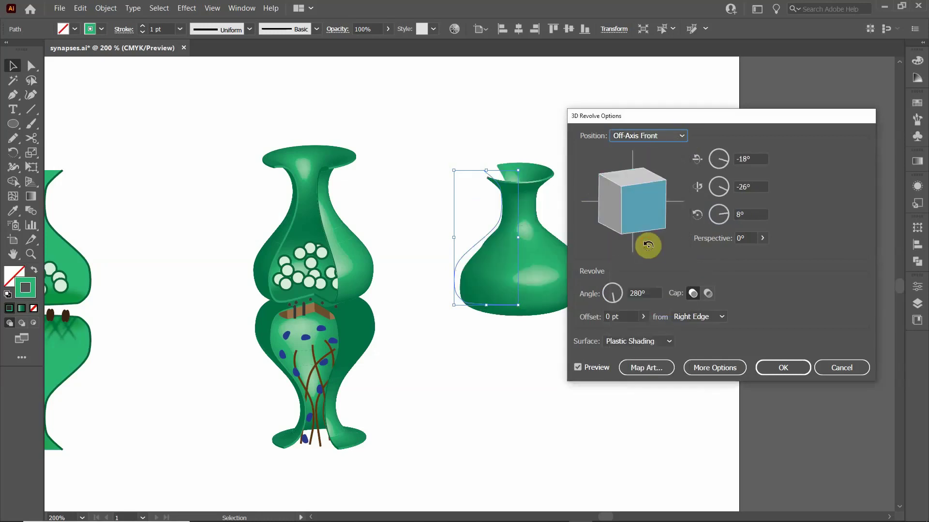
{"action": "left_click", "coordinate": [679, 136]}
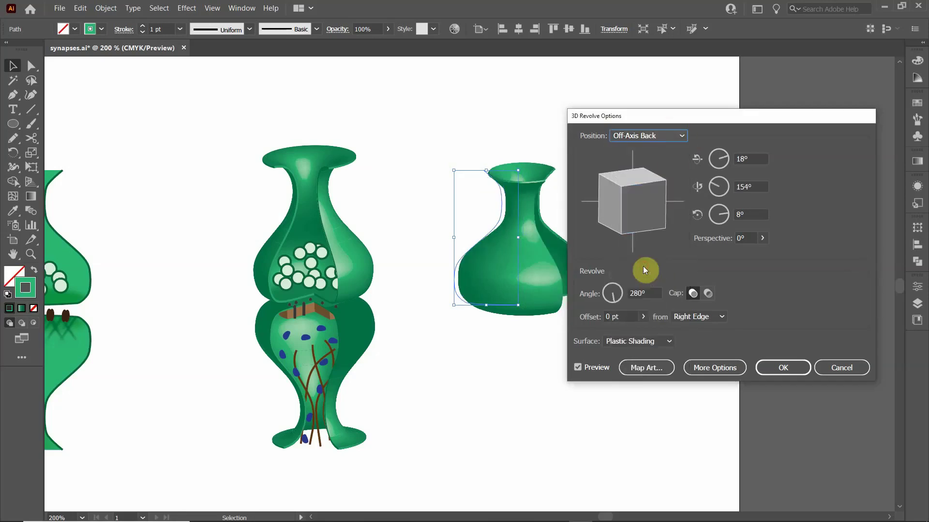
{"action": "left_click", "coordinate": [683, 136]}
{"action": "left_click", "coordinate": [634, 346]}
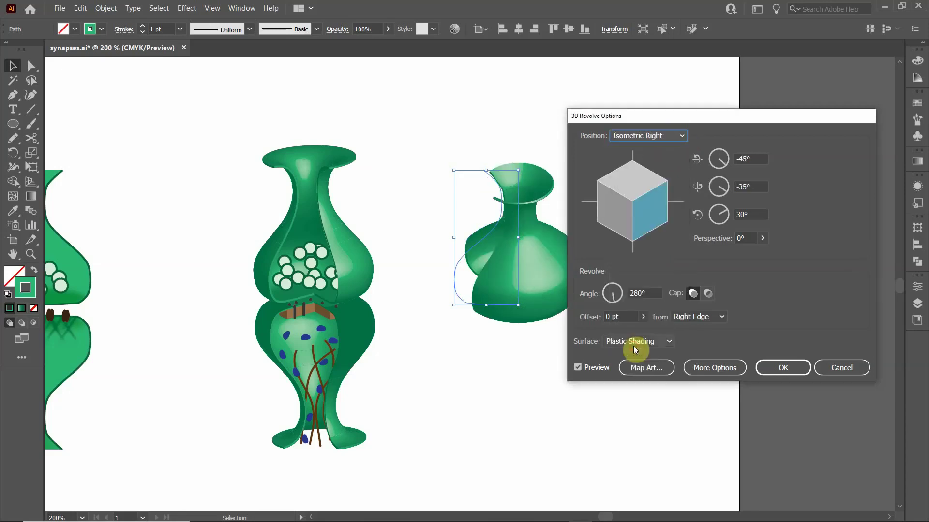
{"action": "left_click", "coordinate": [682, 136]}
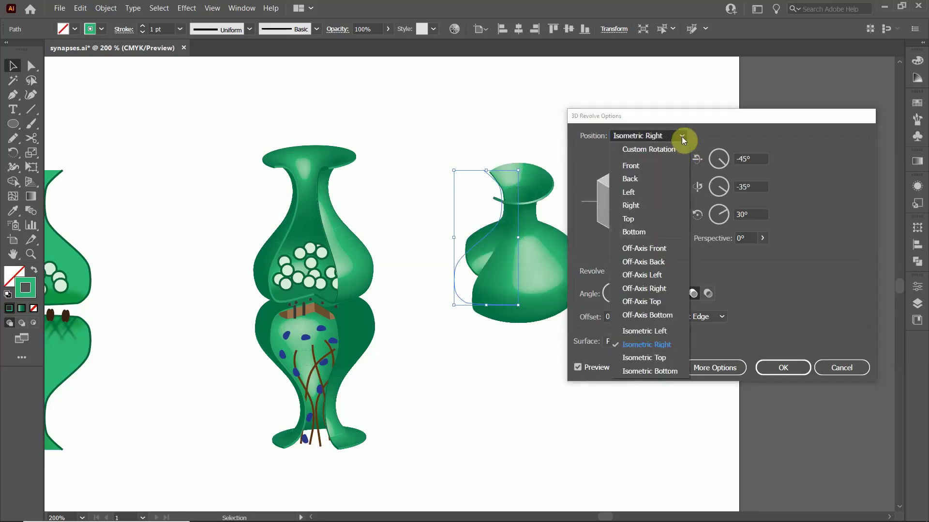
{"action": "left_click", "coordinate": [632, 259]}
Rotate the revolved body freely to about -64° Y and 158° Z so its cut-out faces forward, and set the X rotation to -150°.
{"action": "mouse_move", "coordinate": [632, 259]}
{"action": "left_mouse_down"}
{"action": "mouse_move", "coordinate": [622, 255]}
{"action": "mouse_move", "coordinate": [619, 218]}
{"action": "mouse_move", "coordinate": [629, 224]}
{"action": "mouse_move", "coordinate": [655, 187]}
{"action": "mouse_move", "coordinate": [627, 207]}
{"action": "mouse_move", "coordinate": [617, 199]}
{"action": "mouse_move", "coordinate": [637, 196]}
{"action": "mouse_move", "coordinate": [626, 199]}
{"action": "mouse_move", "coordinate": [645, 177]}
{"action": "mouse_move", "coordinate": [653, 213]}
{"action": "mouse_move", "coordinate": [637, 203]}
{"action": "mouse_move", "coordinate": [630, 213]}
{"action": "left_mouse_up"}
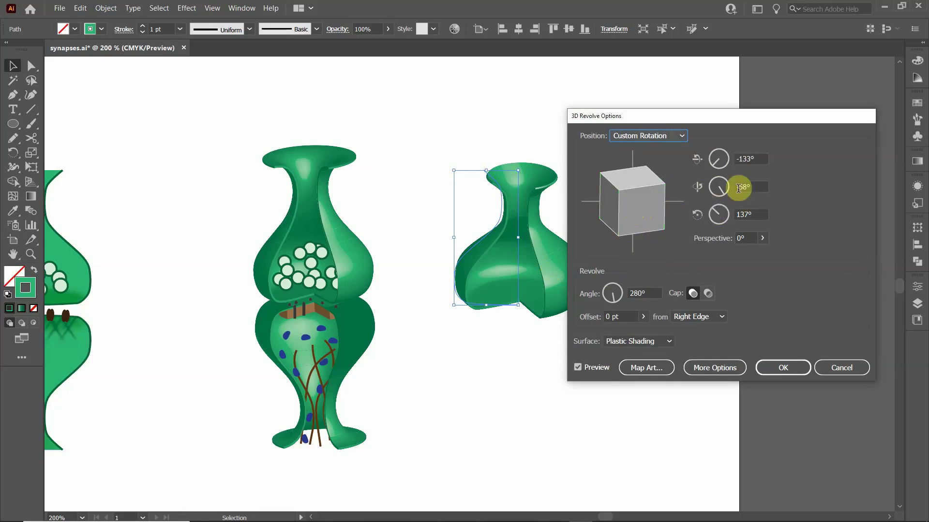
{"action": "left_click_drag", "start_coordinate": [632, 191], "coordinate": [642, 208]}
{"action": "left_click", "coordinate": [709, 163]}
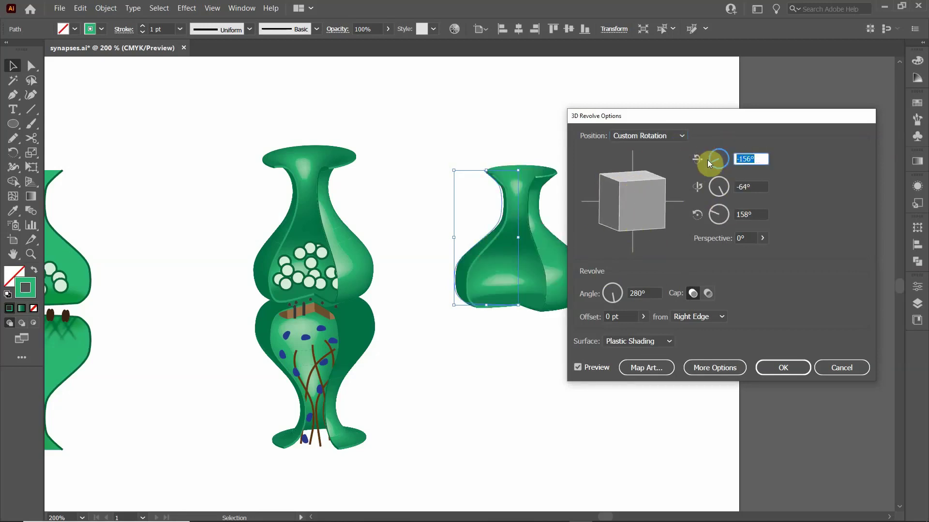
{"action": "type", "text": "-"}
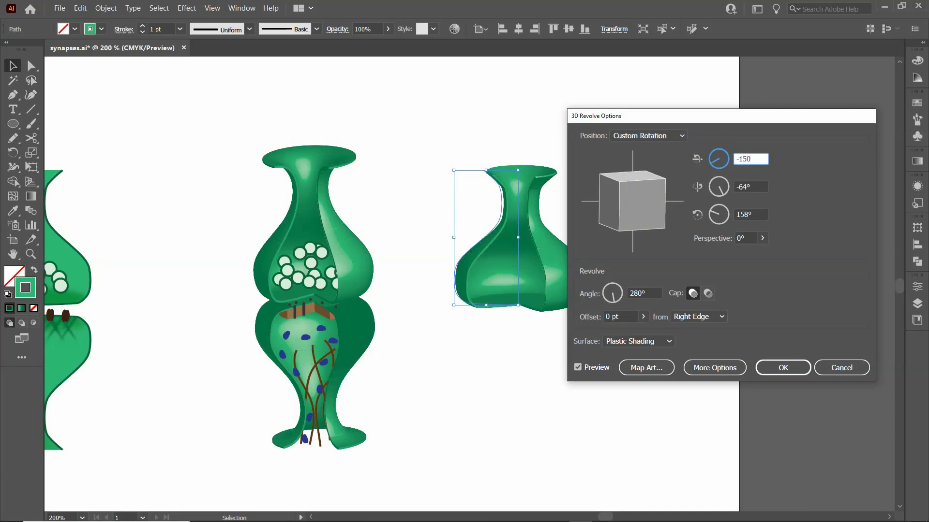
{"action": "type", "text": "150"}
{"action": "left_click", "coordinate": [763, 187]}
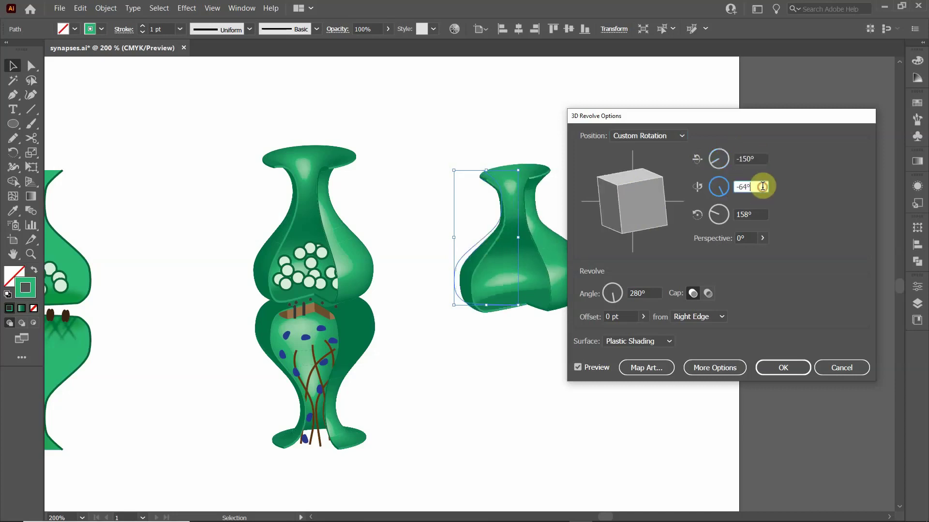
{"action": "double_click", "coordinate": [762, 186]}
Set the revolved body's rotation to -155° around X, -60° around Y and 160° around Z.
{"action": "left_click", "coordinate": [761, 159]}
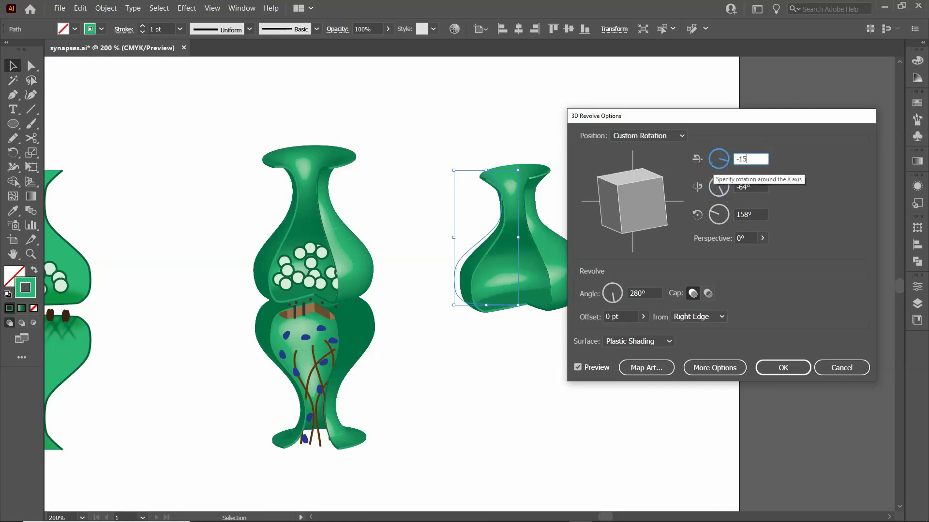
{"action": "type", "text": "-155"}
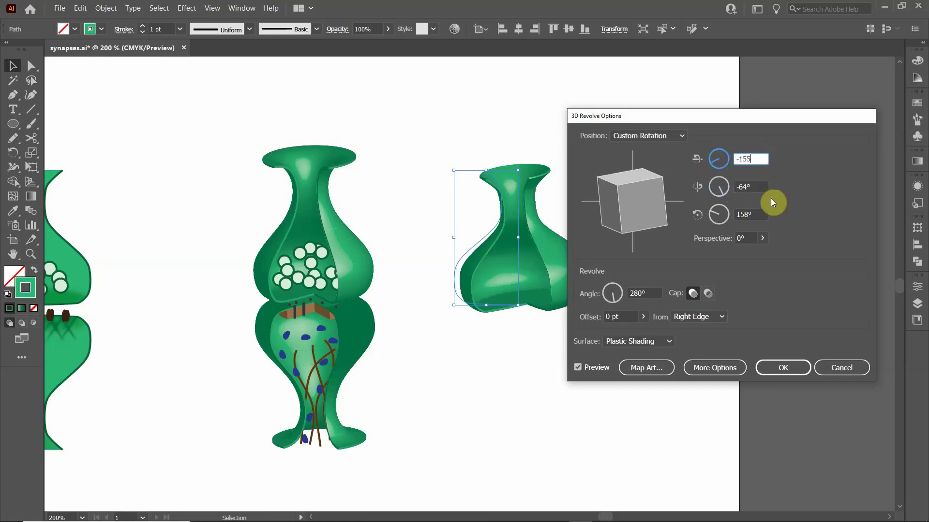
{"action": "left_click", "coordinate": [763, 187]}
{"action": "left_click", "coordinate": [719, 189]}
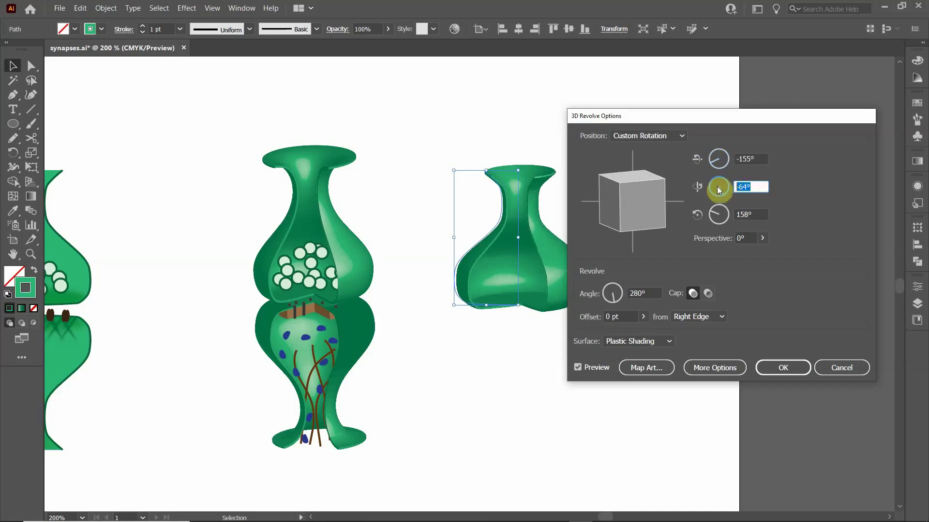
{"action": "type", "text": "-"}
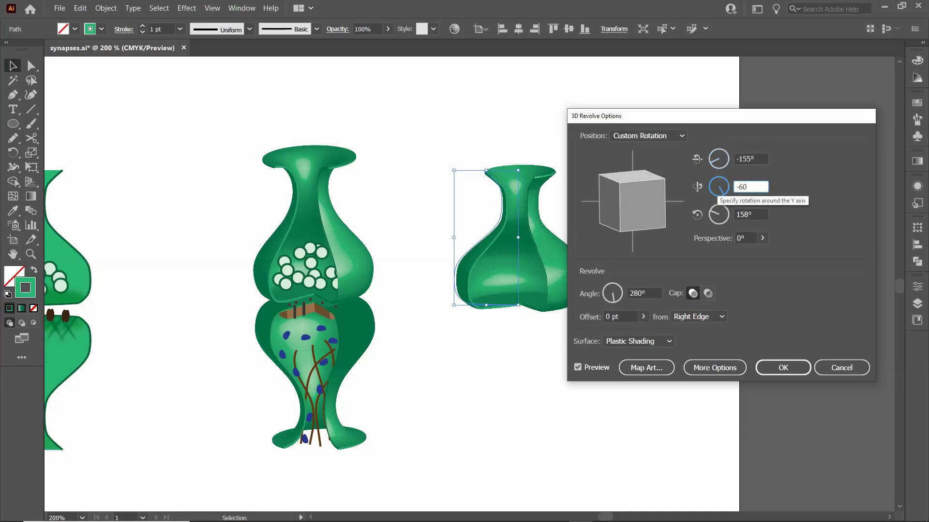
{"action": "type", "text": "60"}
{"action": "left_click", "coordinate": [757, 213]}
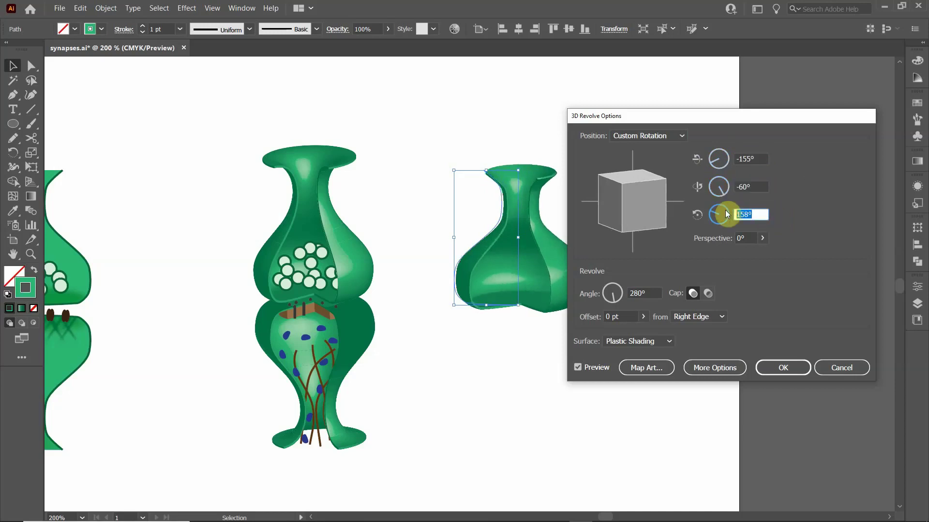
{"action": "type", "text": "160"}
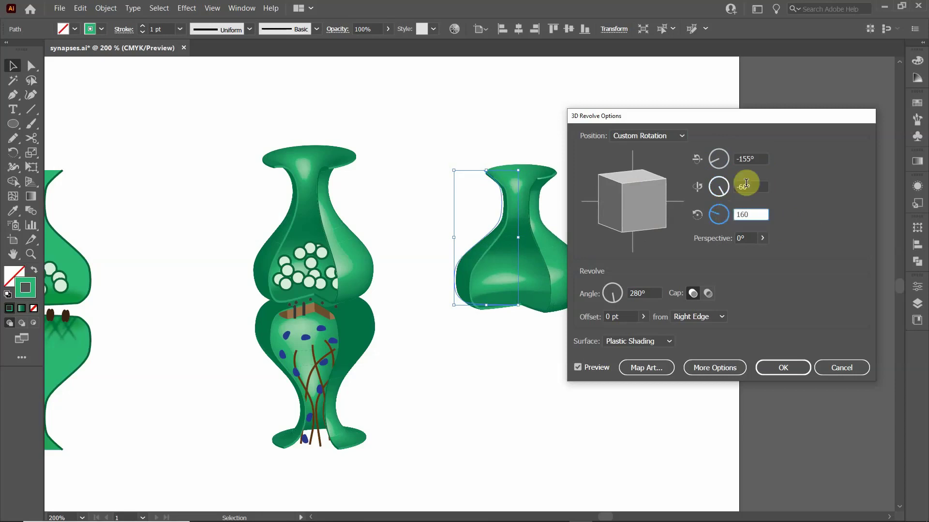
{"action": "left_click", "coordinate": [762, 188]}
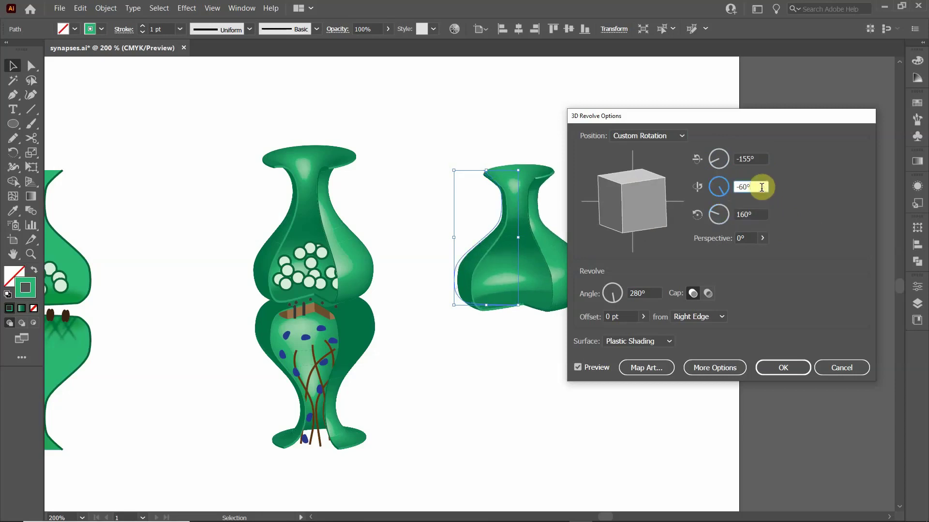
Apply the 3D Revolve settings to the upper body and deselect it.
{"action": "left_click", "coordinate": [793, 369]}
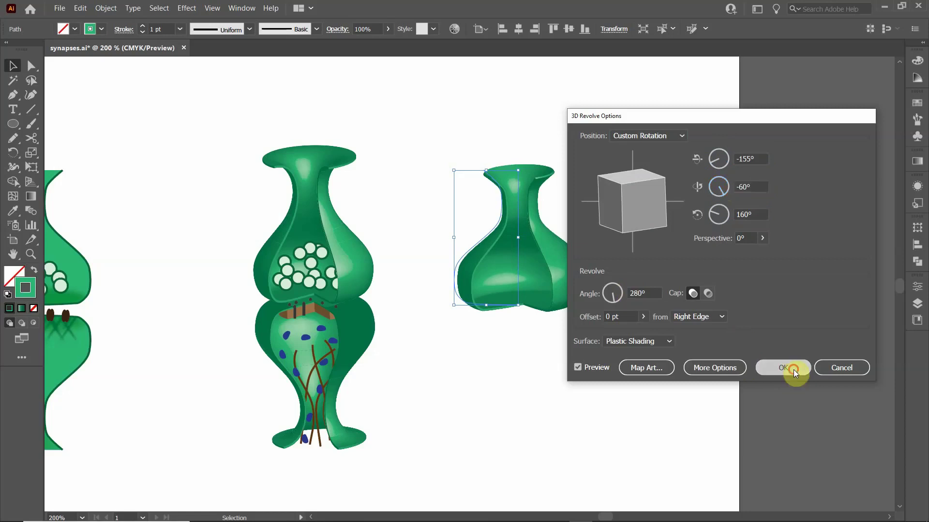
{"action": "left_click", "coordinate": [474, 351]}
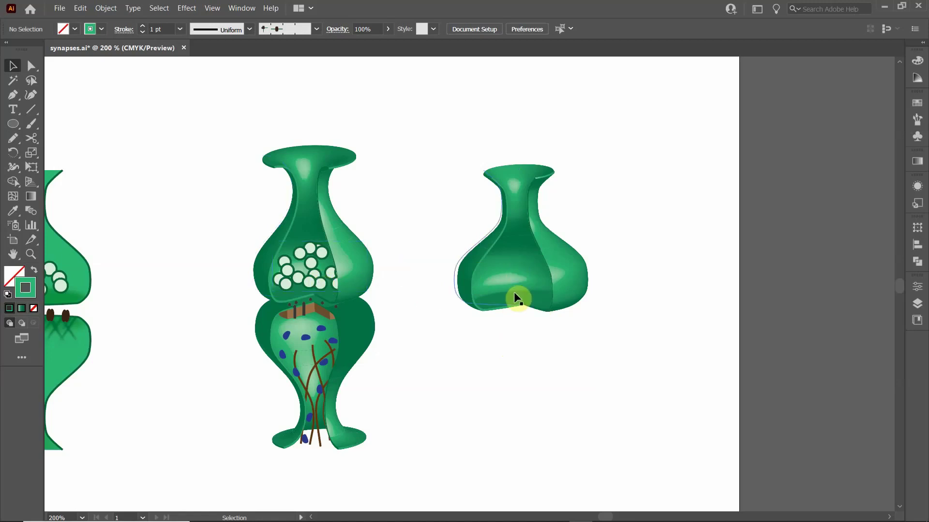
{"action": "scroll", "coordinate": [514, 288], "scroll_direction": "up", "scroll_amount": 2}
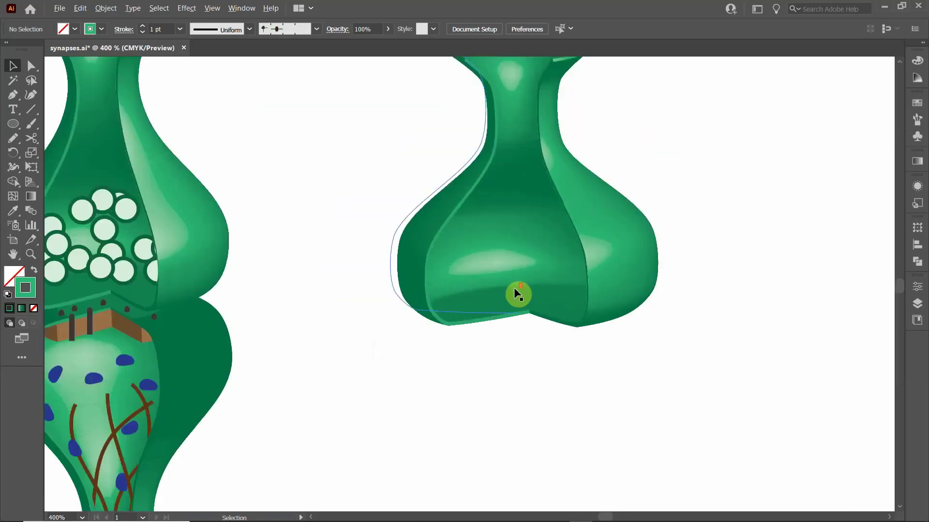
{"action": "scroll", "coordinate": [514, 288], "scroll_direction": "down", "scroll_amount": 2}
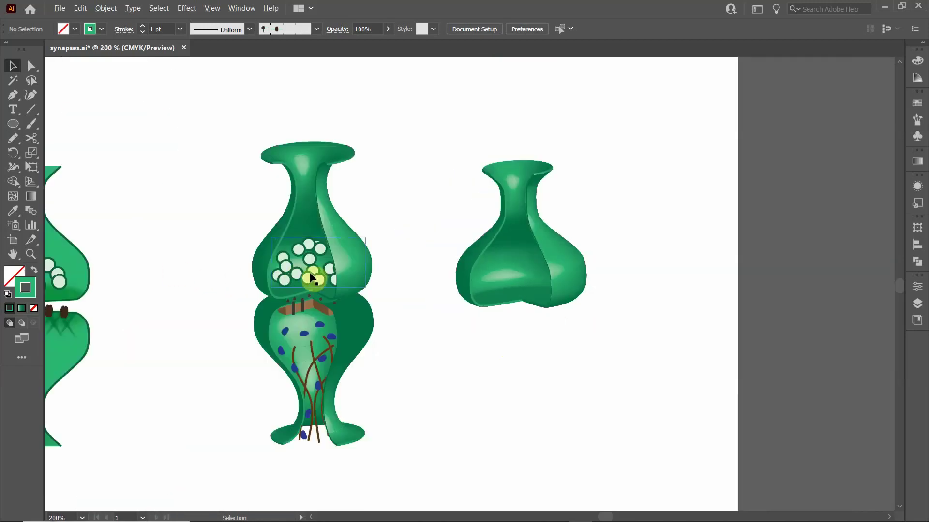
Spray a cluster of the pale vesicle symbols over the cut-out of the revolved body with the Symbol Sprayer.
{"action": "left_click", "coordinate": [312, 279]}
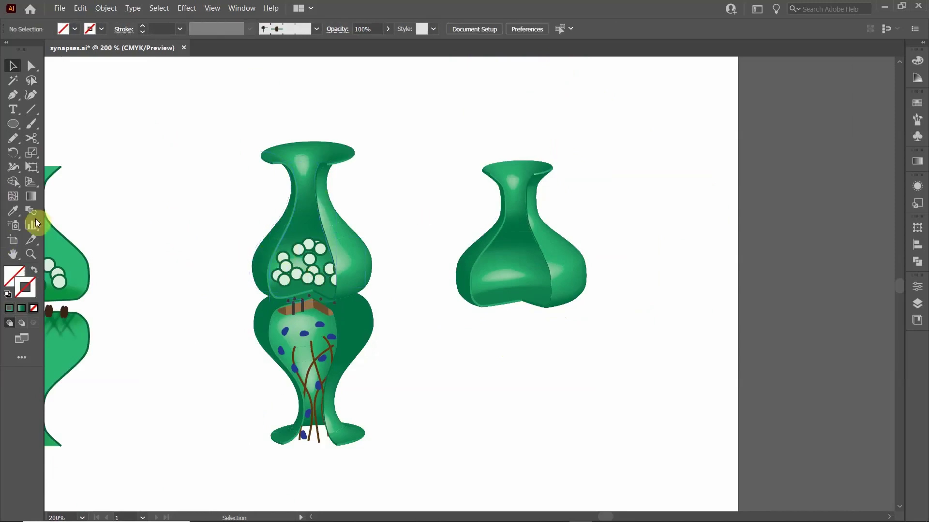
{"action": "left_click", "coordinate": [13, 224]}
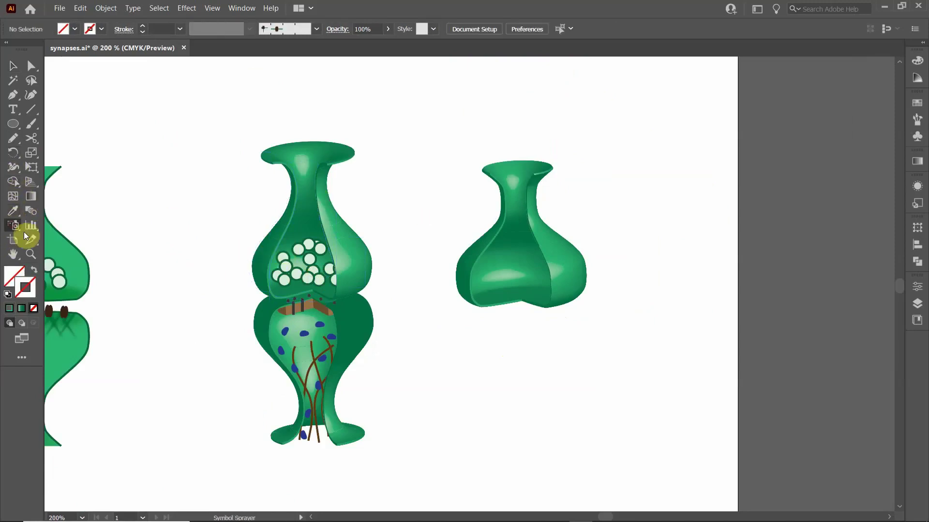
{"action": "mouse_move", "coordinate": [527, 281]}
{"action": "left_mouse_down"}
{"action": "mouse_move", "coordinate": [495, 286]}
{"action": "mouse_move", "coordinate": [512, 274]}
{"action": "mouse_move", "coordinate": [554, 276]}
{"action": "mouse_move", "coordinate": [539, 288]}
{"action": "mouse_move", "coordinate": [516, 278]}
{"action": "mouse_move", "coordinate": [541, 274]}
{"action": "mouse_move", "coordinate": [525, 265]}
{"action": "mouse_move", "coordinate": [509, 274]}
{"action": "mouse_move", "coordinate": [550, 293]}
{"action": "mouse_move", "coordinate": [541, 282]}
{"action": "mouse_move", "coordinate": [552, 277]}
{"action": "mouse_move", "coordinate": [497, 311]}
{"action": "mouse_move", "coordinate": [509, 296]}
{"action": "mouse_move", "coordinate": [525, 309]}
{"action": "mouse_move", "coordinate": [524, 295]}
{"action": "mouse_move", "coordinate": [522, 313]}
{"action": "mouse_move", "coordinate": [557, 312]}
{"action": "mouse_move", "coordinate": [506, 296]}
{"action": "mouse_move", "coordinate": [533, 286]}
{"action": "left_mouse_up"}
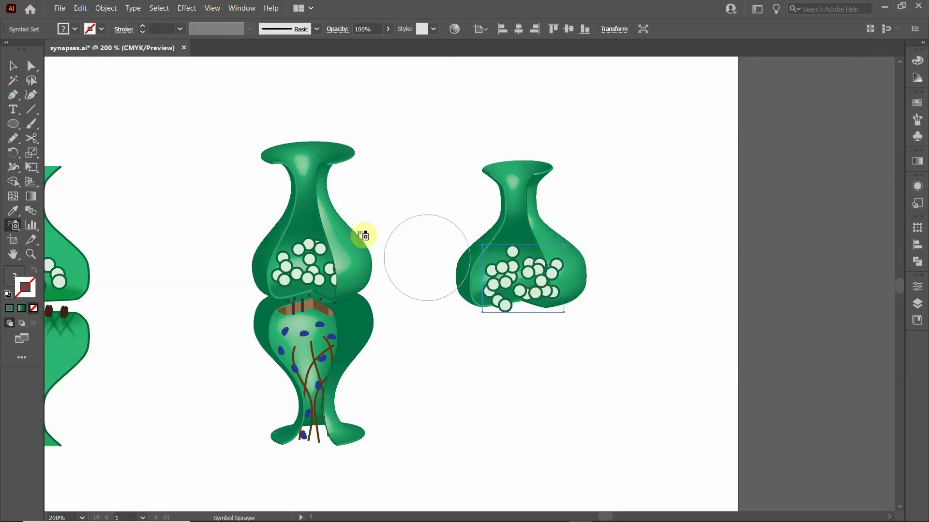
Move the sprayed vesicle symbol set slightly up and to the left over the body's cut-out, and deselect it.
{"action": "left_click", "coordinate": [11, 67]}
{"action": "left_click_drag", "start_coordinate": [526, 274], "coordinate": [526, 269]}
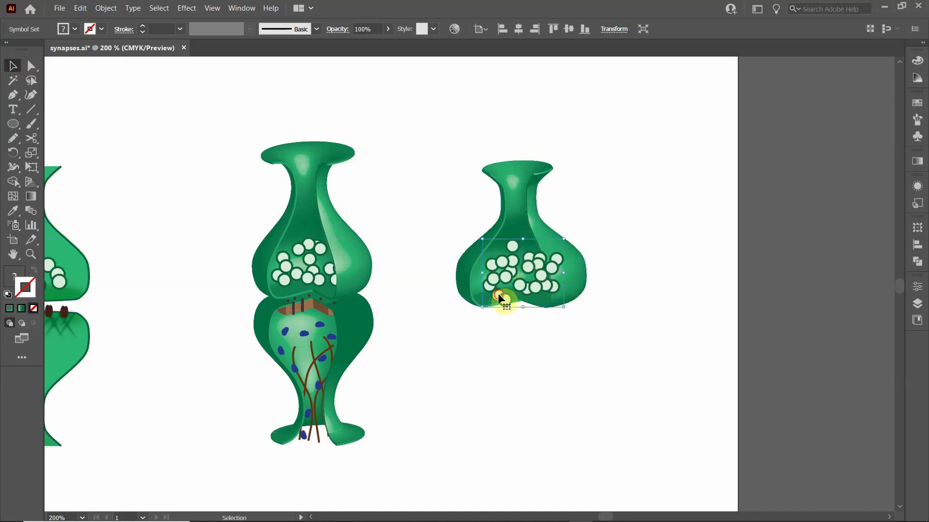
{"action": "left_click_drag", "start_coordinate": [498, 293], "coordinate": [499, 287]}
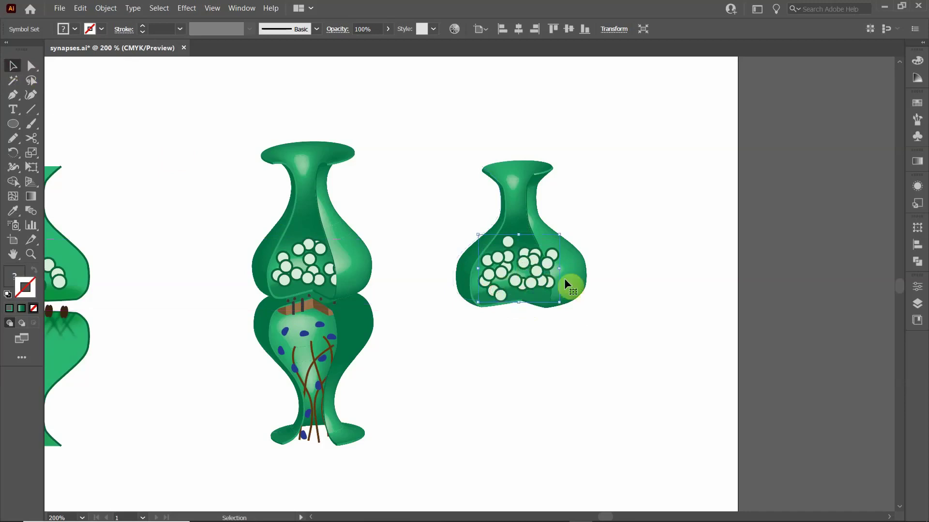
{"action": "left_click", "coordinate": [527, 360]}
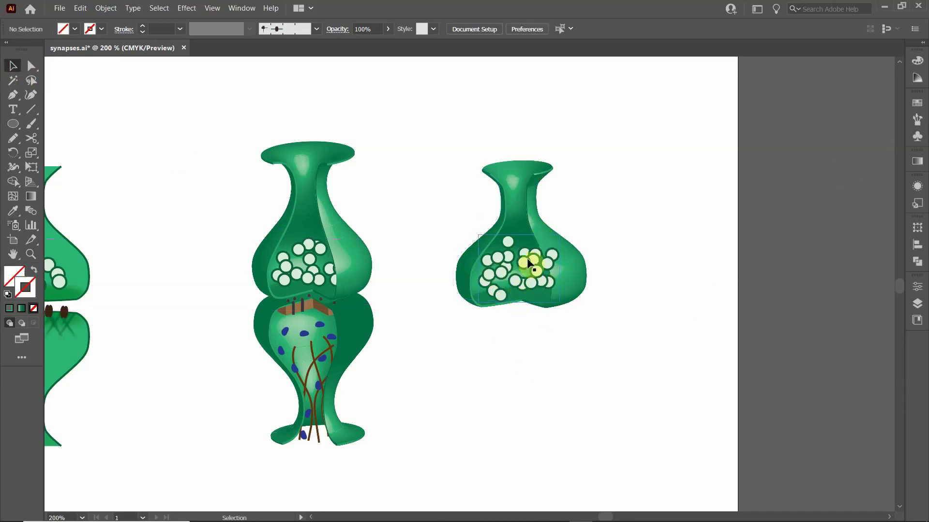
Trace the right edge of the body's cut-out from the neck to its lower corner with the Curvature tool.
{"action": "scroll", "coordinate": [528, 262], "scroll_direction": "up", "scroll_amount": 4}
{"action": "scroll", "coordinate": [528, 261], "scroll_direction": "up", "scroll_amount": 3}
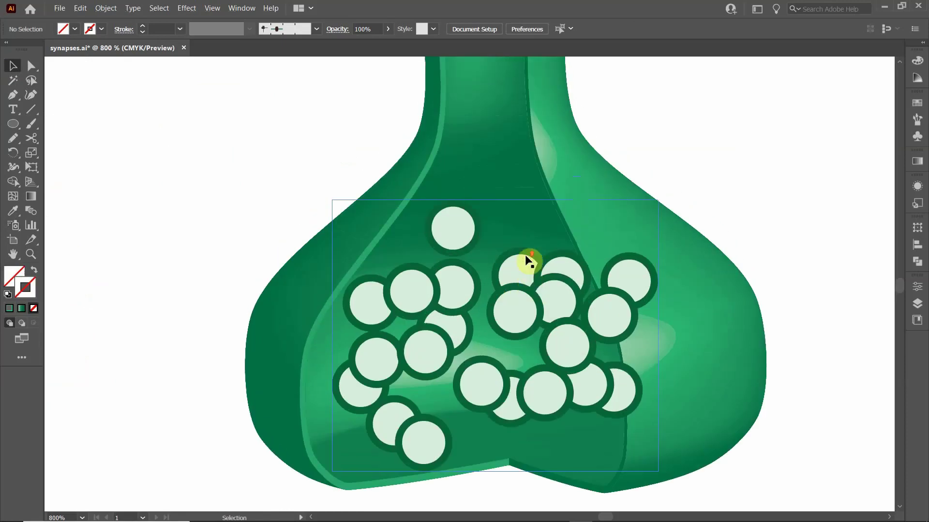
{"action": "scroll", "coordinate": [529, 262], "scroll_direction": "down", "scroll_amount": 1}
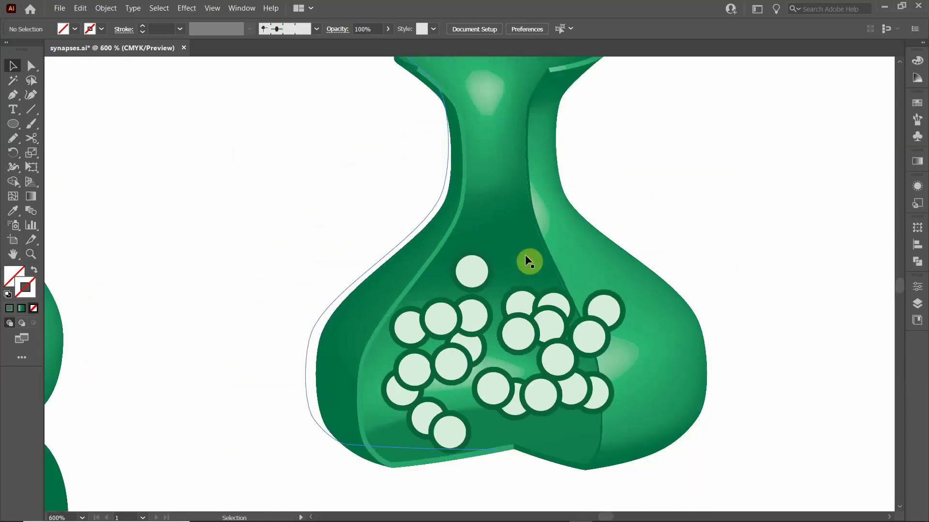
{"action": "left_click", "coordinate": [31, 96]}
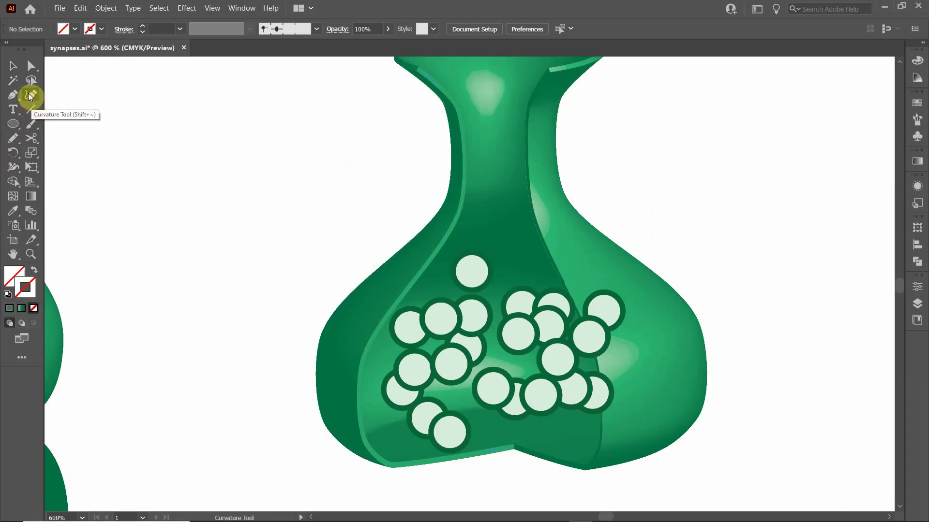
{"action": "left_click", "coordinate": [547, 69]}
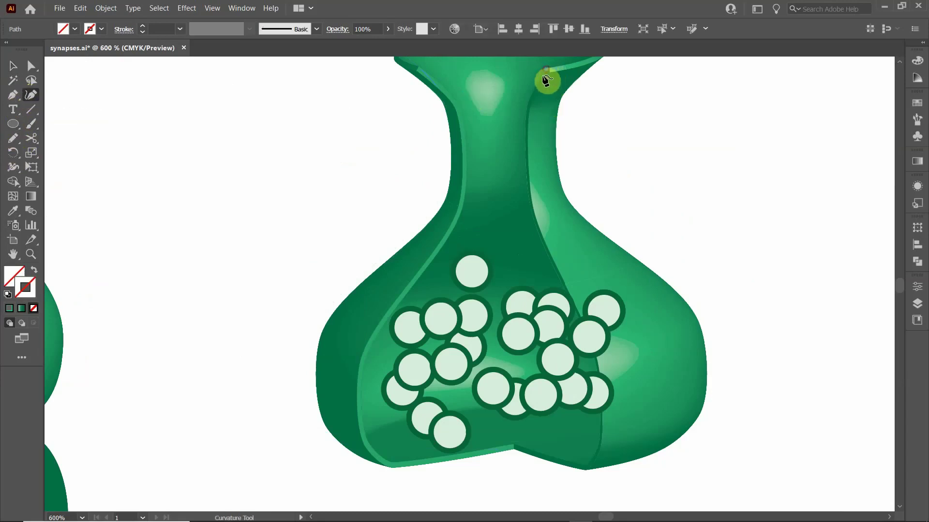
{"action": "left_click", "coordinate": [531, 98]}
{"action": "left_click", "coordinate": [525, 135]}
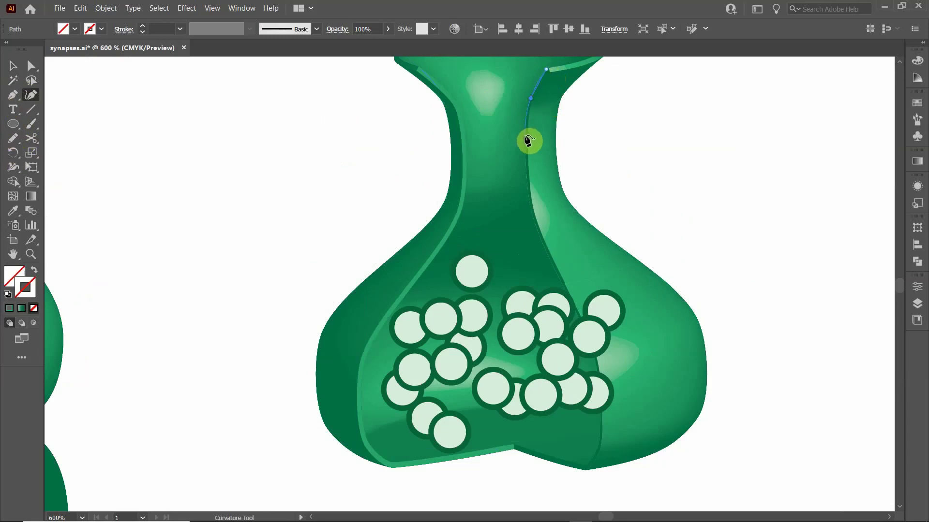
{"action": "left_click", "coordinate": [529, 199]}
{"action": "left_click", "coordinate": [542, 245]}
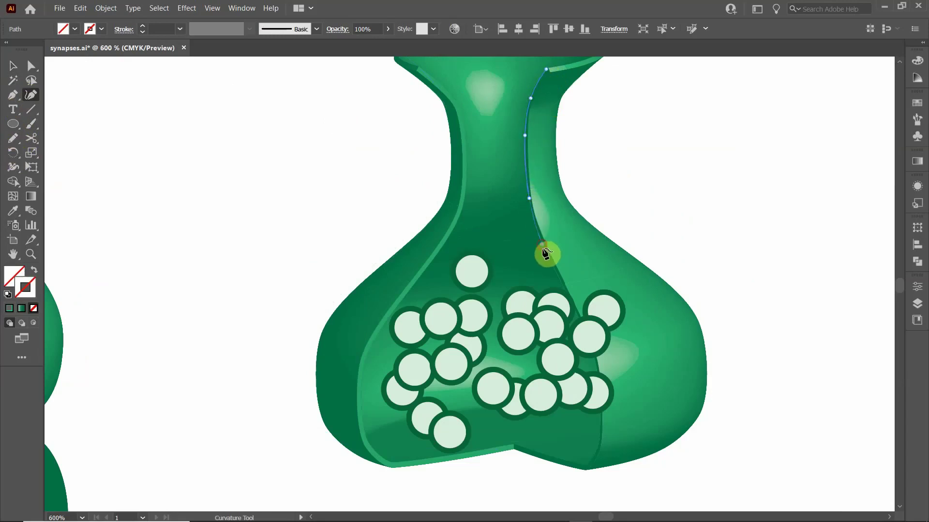
{"action": "left_click", "coordinate": [570, 297]}
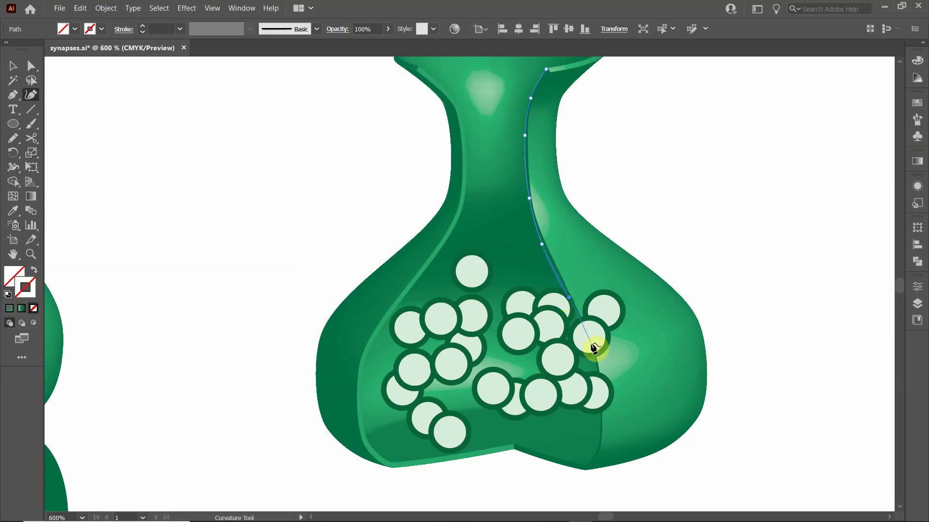
{"action": "left_click", "coordinate": [591, 343]}
{"action": "left_click", "coordinate": [597, 371]}
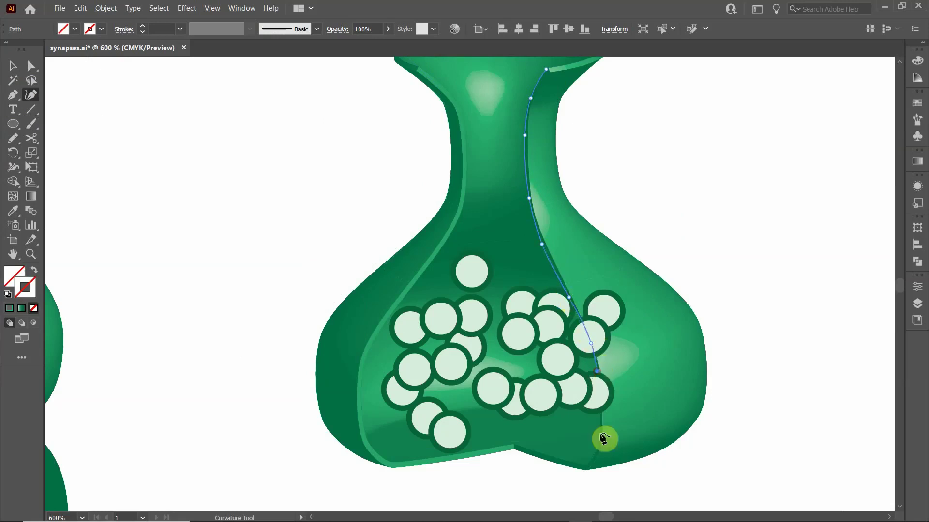
{"action": "left_click", "coordinate": [598, 439]}
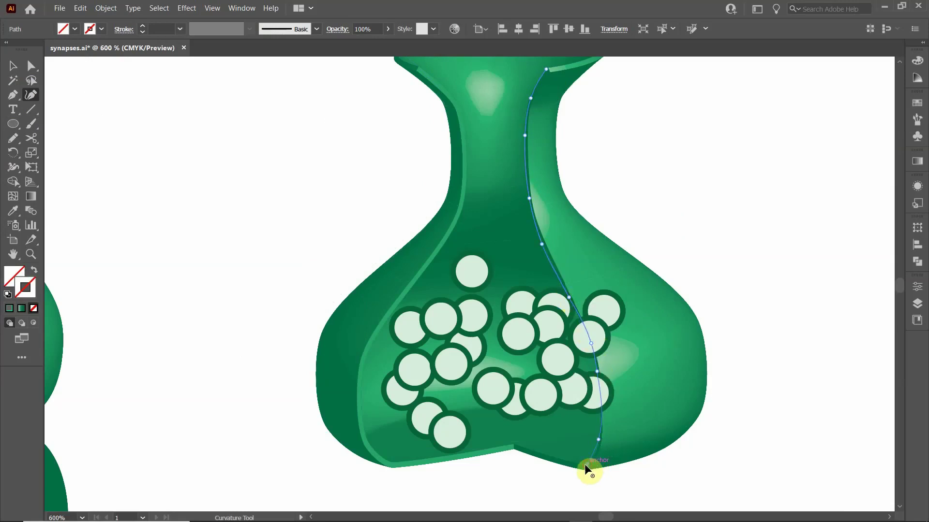
{"action": "left_click", "coordinate": [586, 466]}
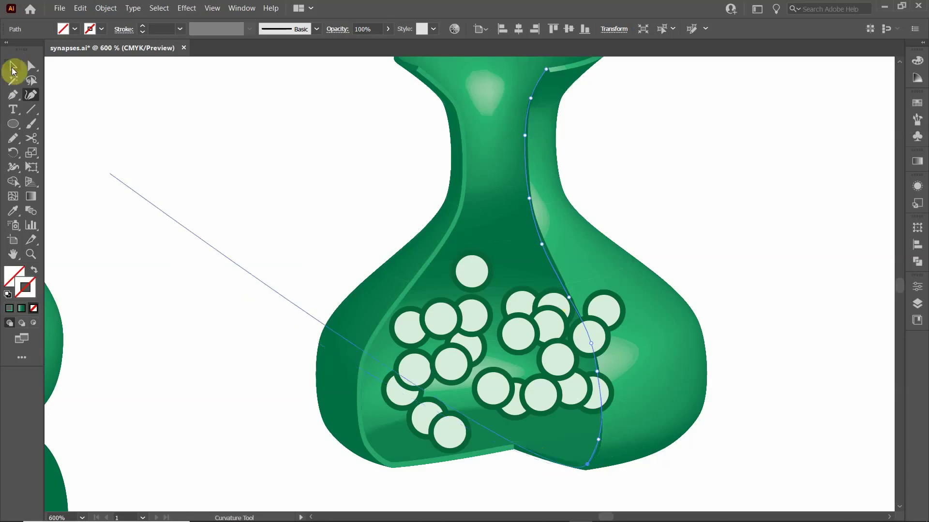
Extend the outline with straight segments along the cut-out's lower edge, through the middle peak to the lower-left corner.
{"action": "left_click", "coordinate": [12, 94]}
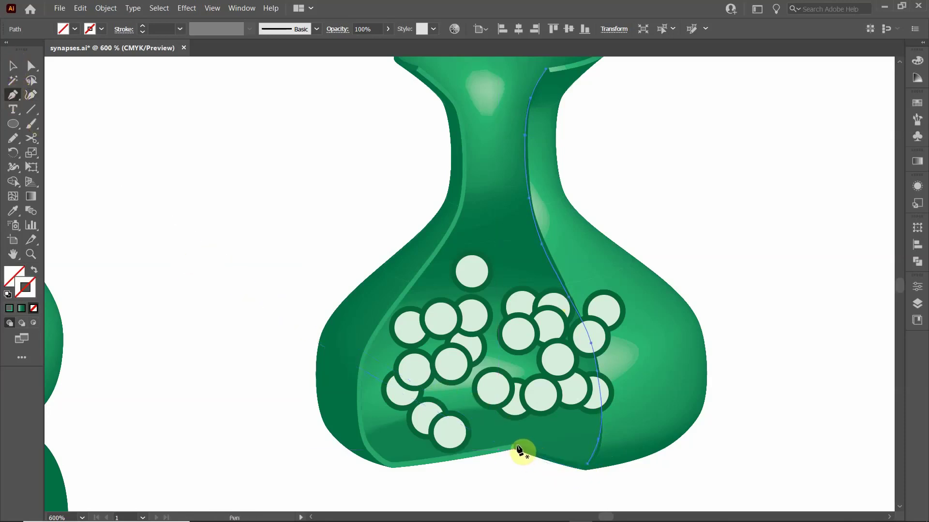
{"action": "left_click", "coordinate": [588, 466]}
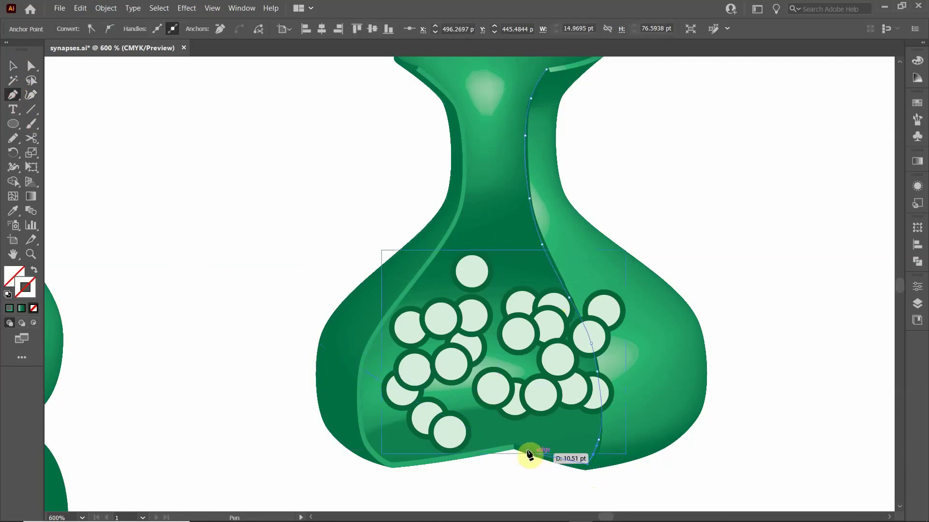
{"action": "left_click", "coordinate": [514, 443]}
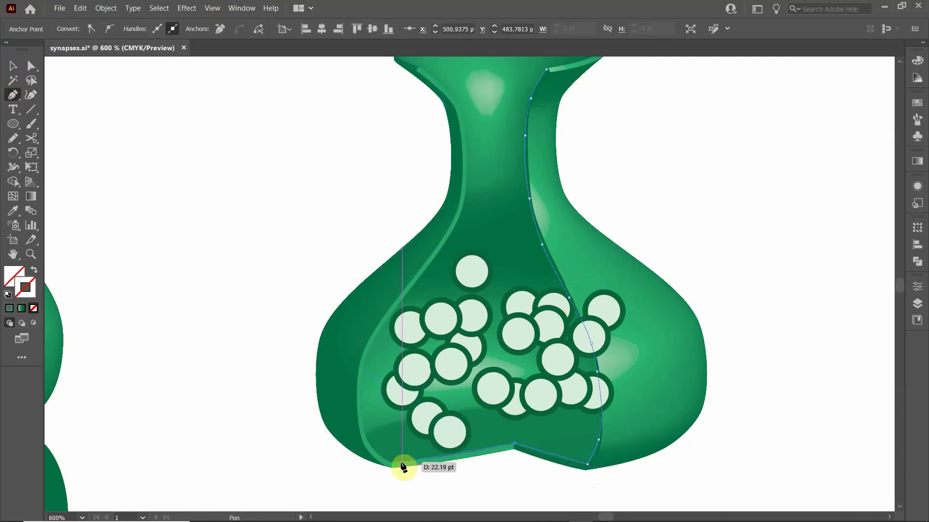
{"action": "left_click", "coordinate": [400, 461]}
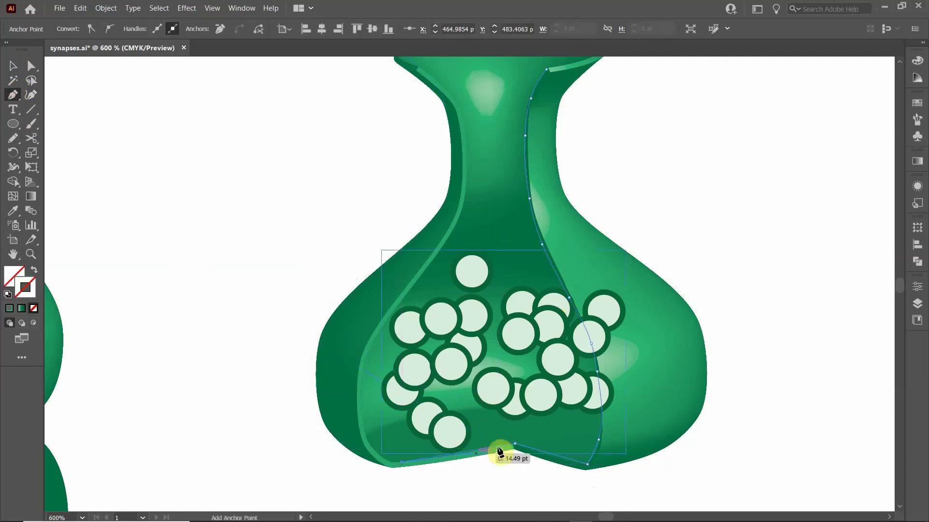
{"action": "left_click", "coordinate": [30, 97]}
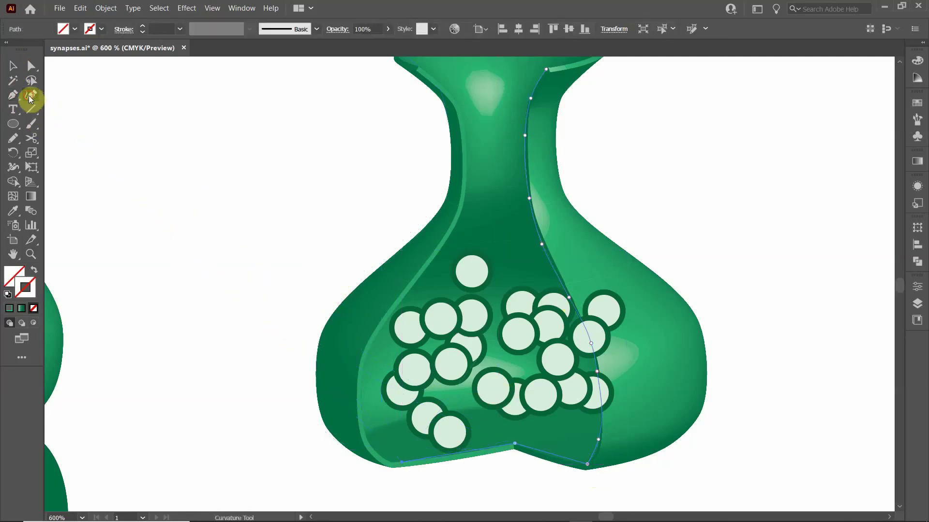
{"action": "left_click", "coordinate": [394, 464]}
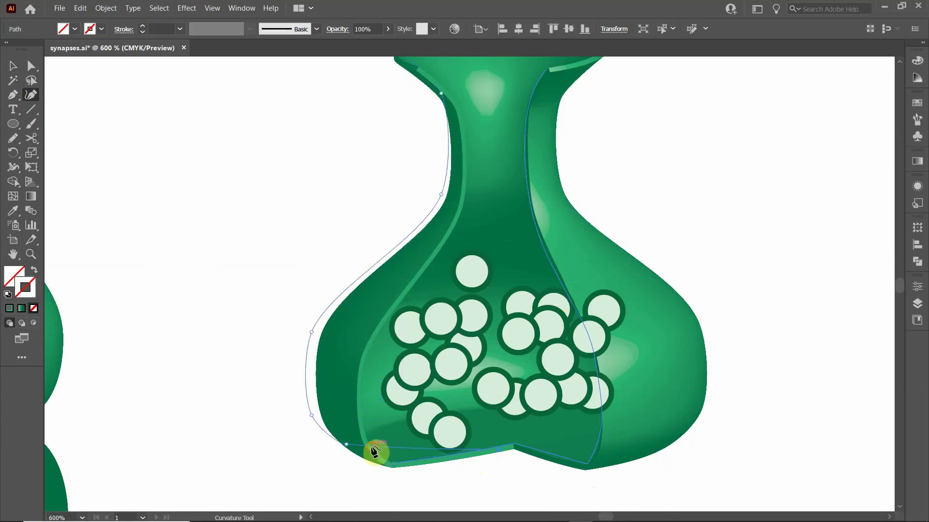
{"action": "left_click", "coordinate": [362, 409]}
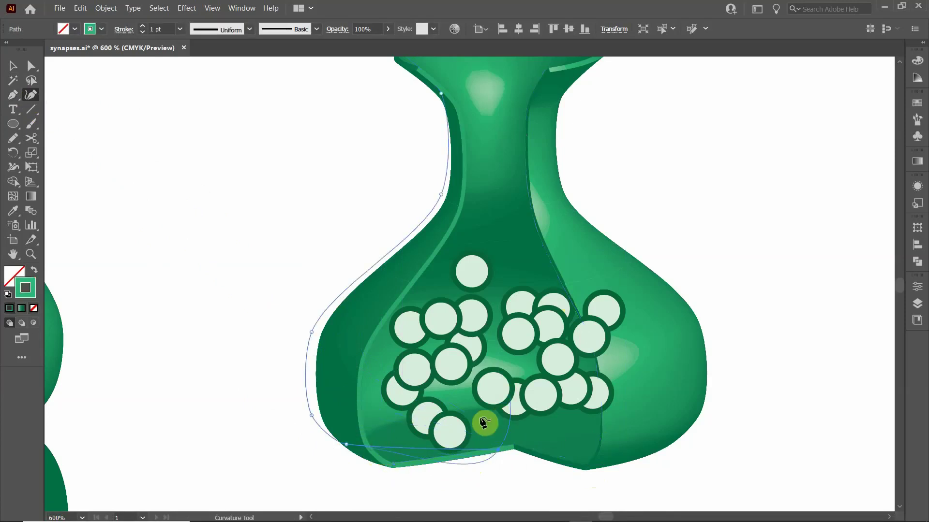
{"action": "left_click", "coordinate": [533, 455], "text": "ctrl"}
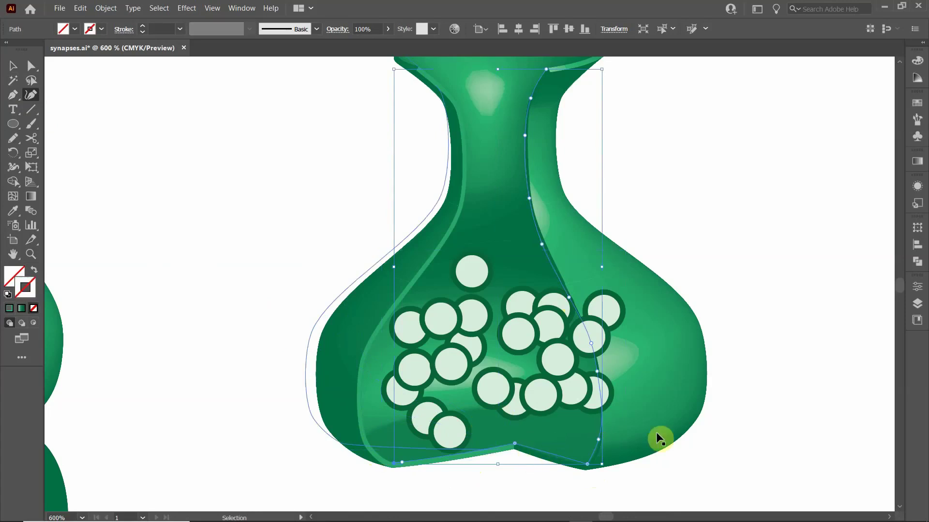
{"action": "left_click", "coordinate": [205, 151], "text": "ctrl"}
{"action": "left_click", "coordinate": [17, 67]}
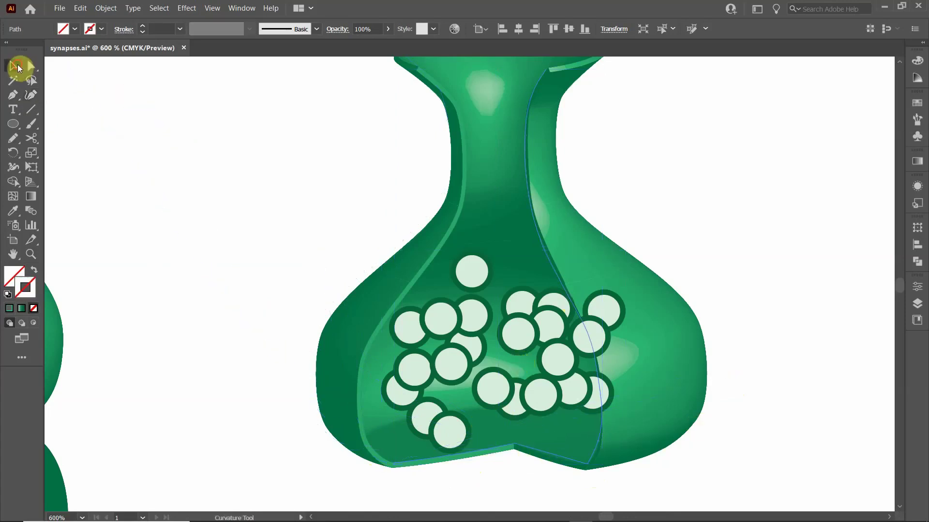
{"action": "left_click", "coordinate": [379, 443]}
{"action": "left_click", "coordinate": [472, 485]}
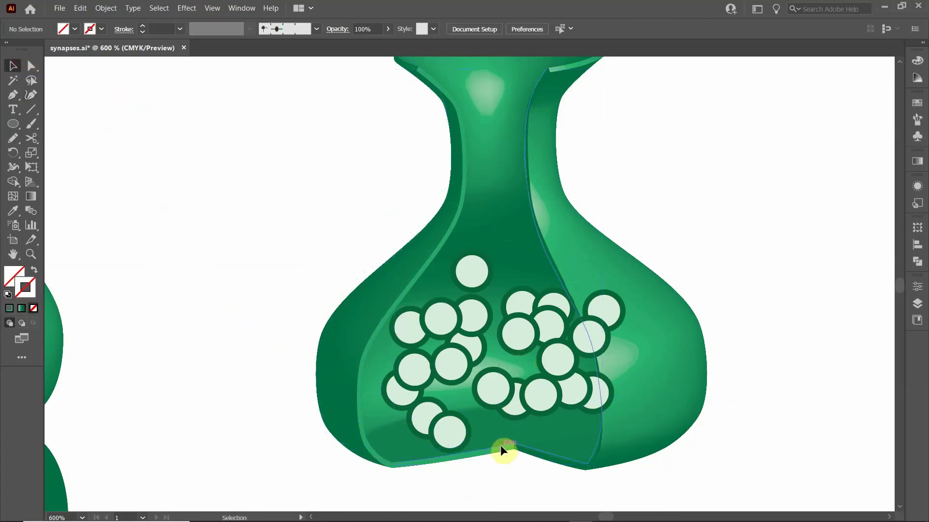
Continue the outline with the Curvature tool from the lower-left corner up the cut-out's left edge to the body's shoulder.
{"action": "double_click", "coordinate": [502, 447]}
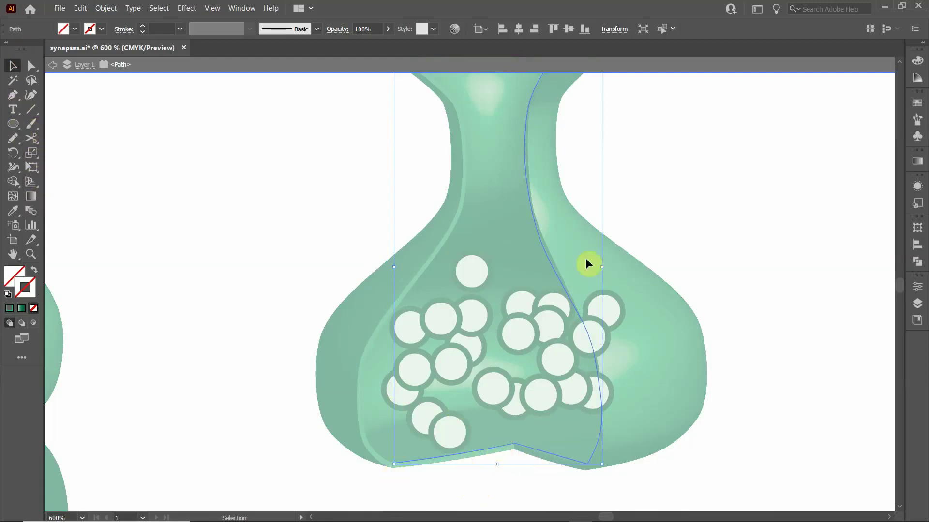
{"action": "left_click", "coordinate": [29, 97]}
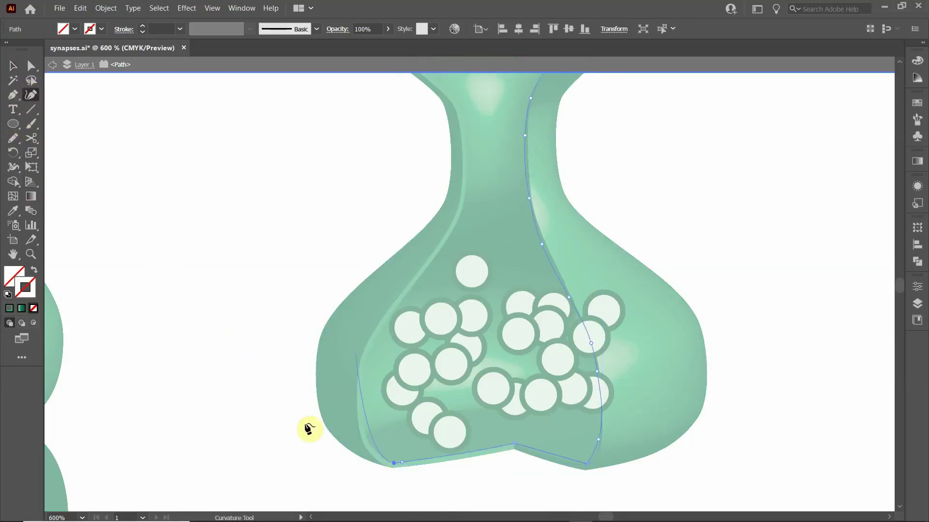
{"action": "left_click", "coordinate": [383, 458]}
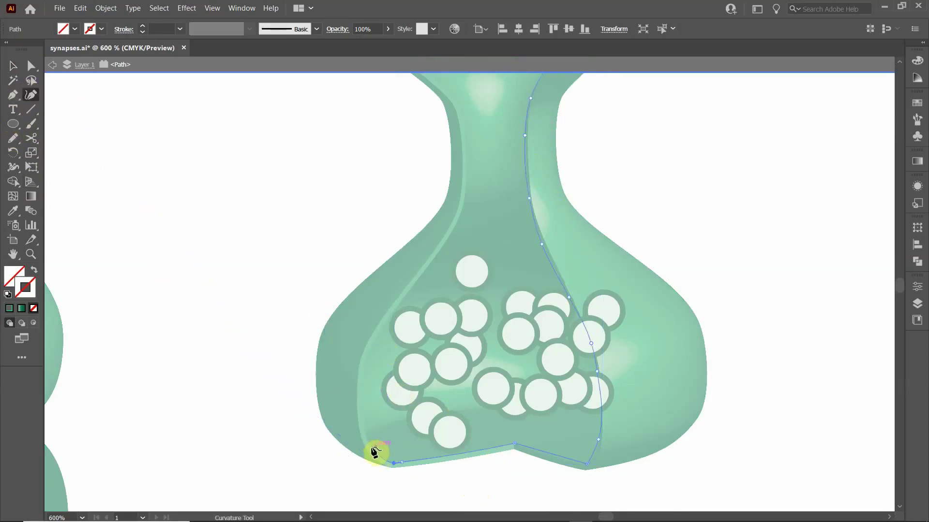
{"action": "left_click", "coordinate": [372, 446]}
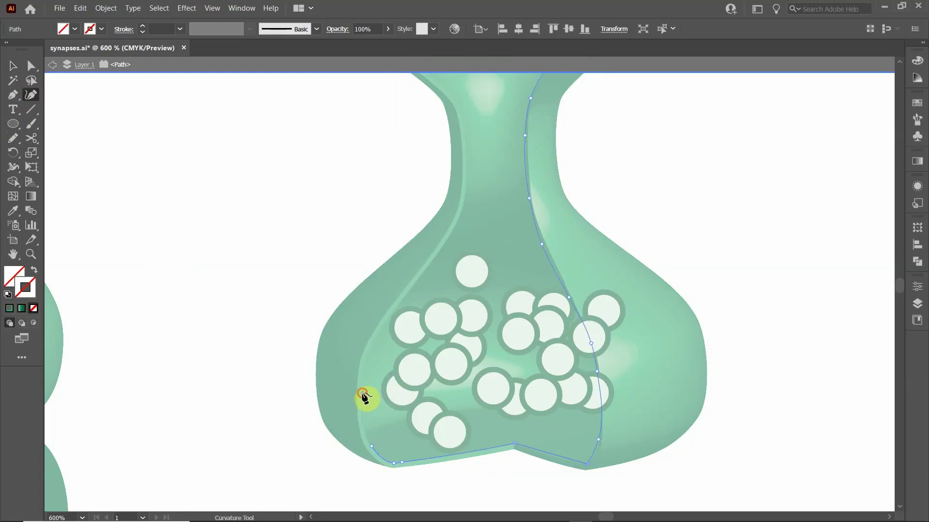
{"action": "left_click", "coordinate": [363, 393]}
{"action": "left_click", "coordinate": [371, 346]}
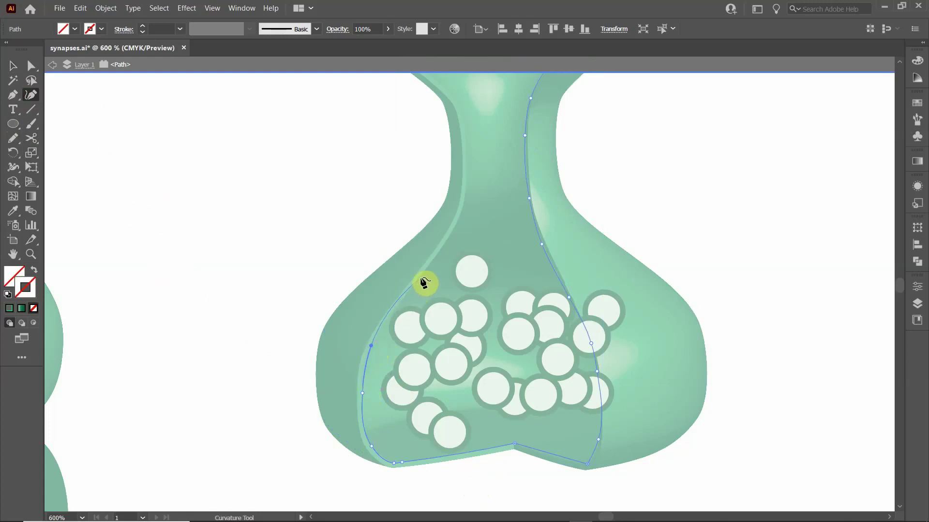
{"action": "left_click", "coordinate": [395, 308]}
{"action": "left_click", "coordinate": [442, 249]}
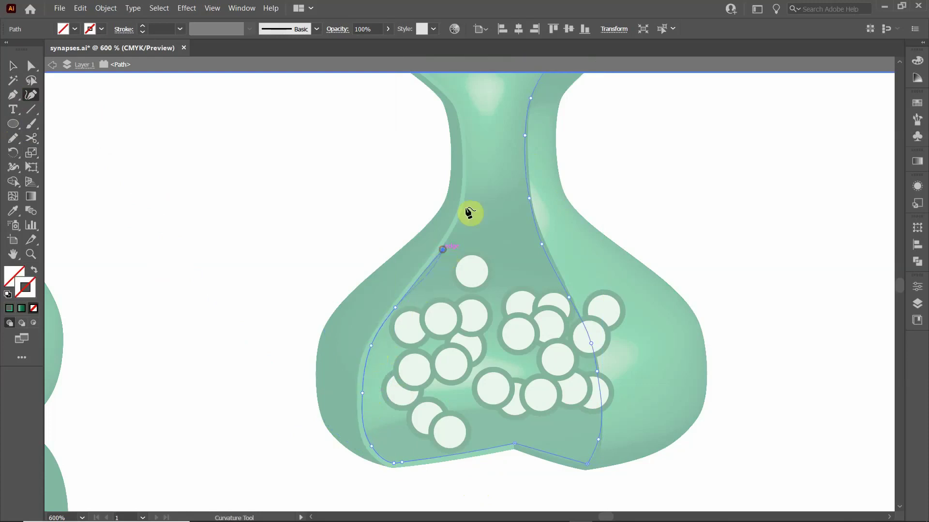
Trace the left side of the neck with curved points up to the cut-out's upper-left corner below the rim.
{"action": "left_click", "coordinate": [464, 204]}
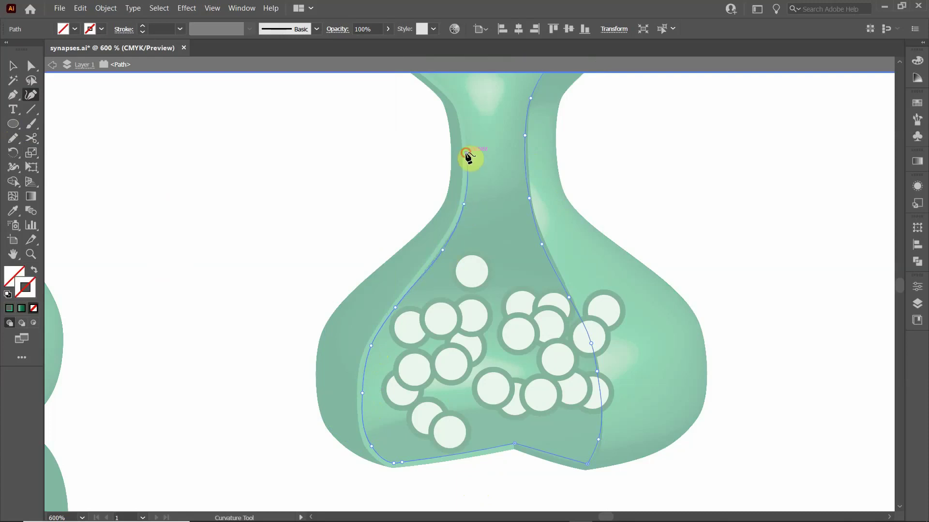
{"action": "left_click", "coordinate": [466, 153]}
{"action": "scroll", "coordinate": [466, 155], "scroll_direction": "up", "scroll_amount": 2}
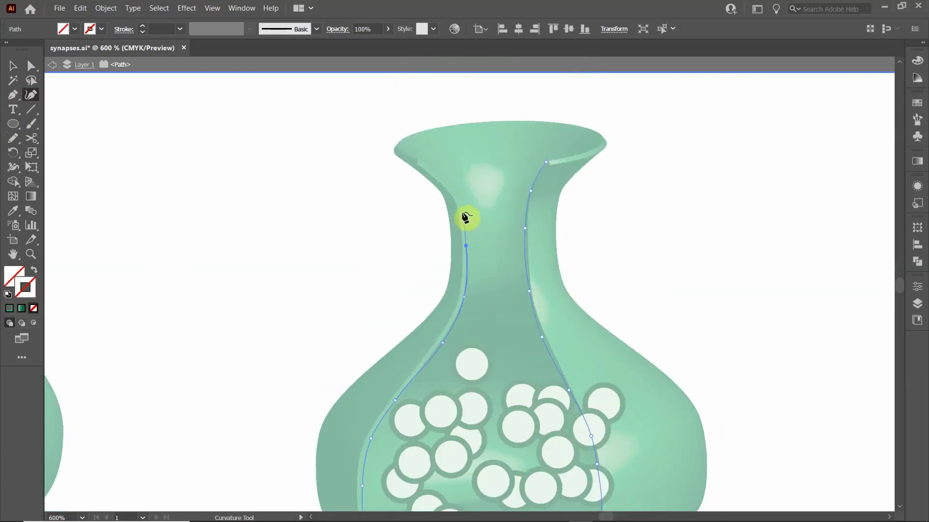
{"action": "left_click", "coordinate": [463, 213]}
{"action": "left_click", "coordinate": [452, 187]}
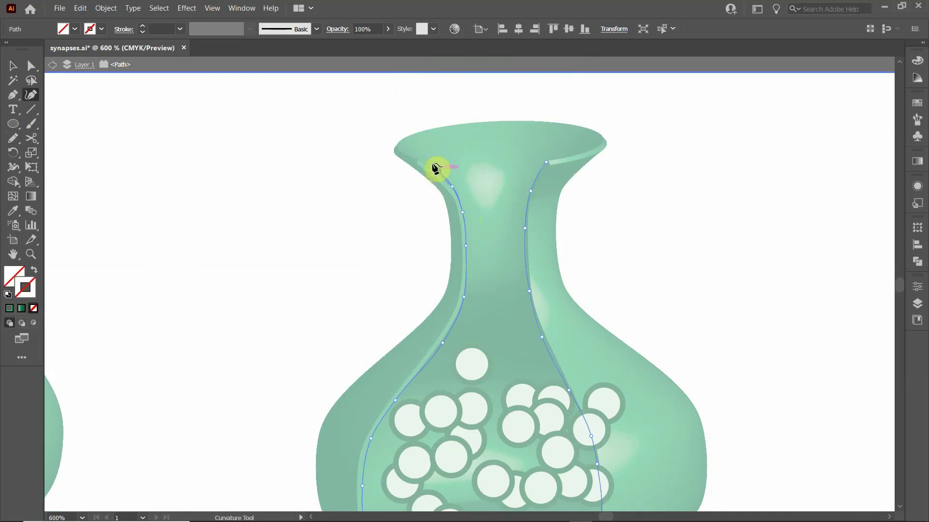
{"action": "left_click", "coordinate": [426, 165]}
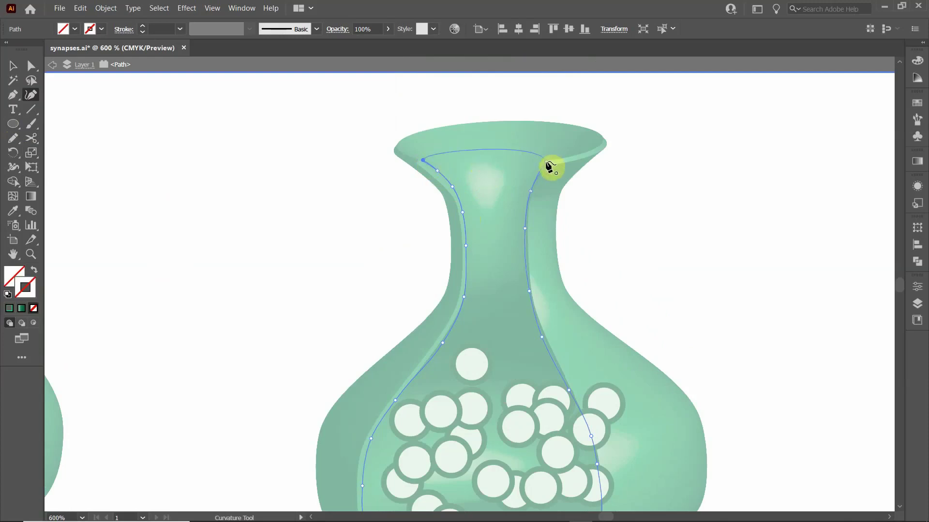
Close the cut-out outline with a straight Pen segment across the neck's opening, leave isolation mode and deselect.
{"action": "left_click", "coordinate": [13, 95]}
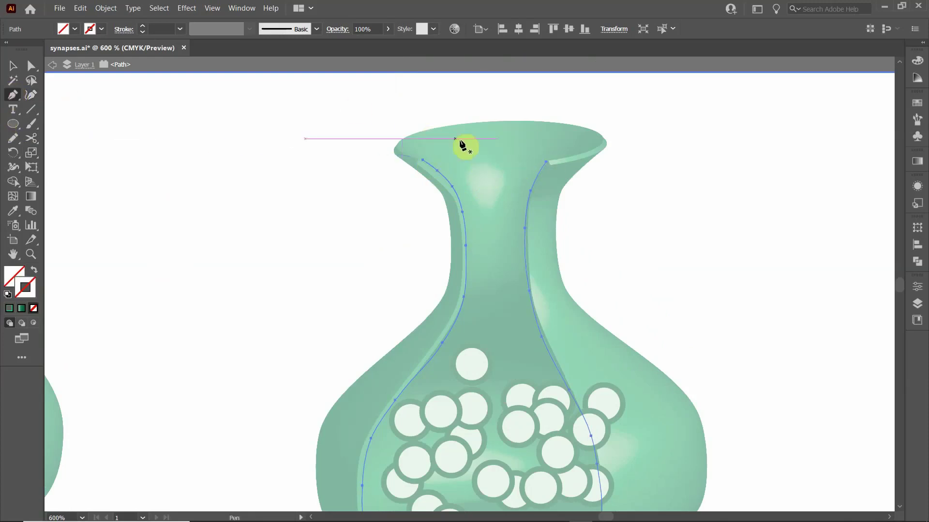
{"action": "left_click", "coordinate": [422, 161]}
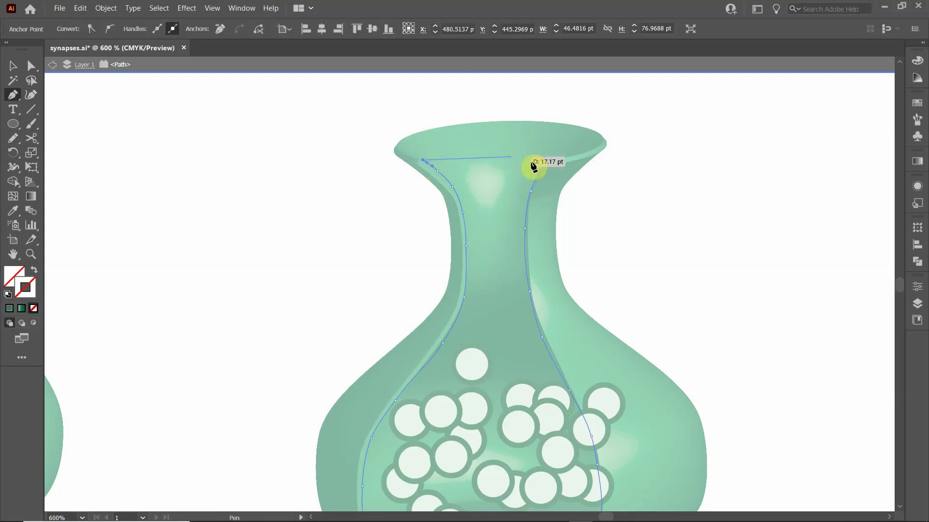
{"action": "left_click", "coordinate": [545, 163]}
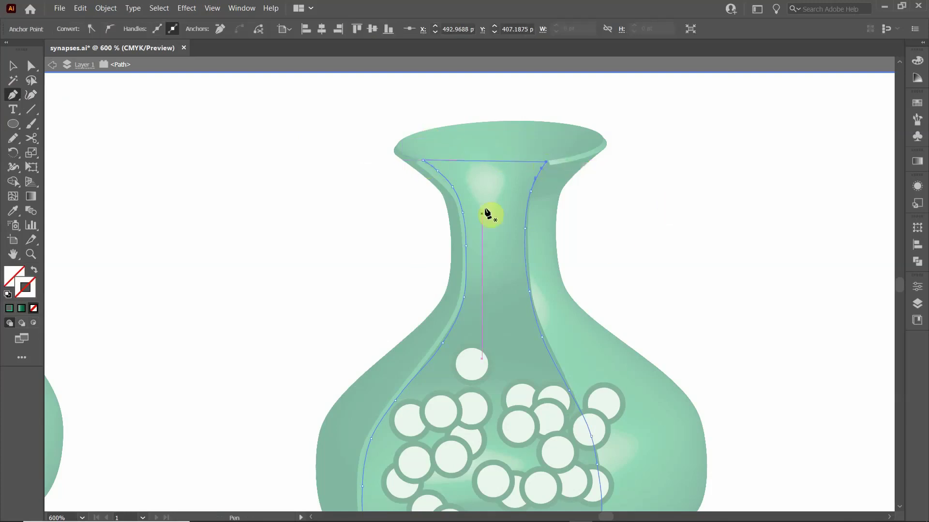
{"action": "key", "text": "Escape"}
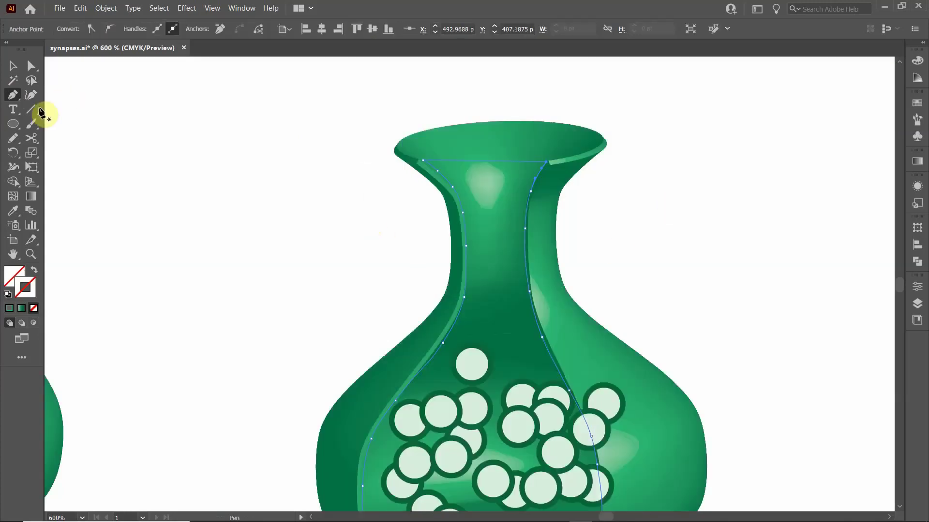
{"action": "left_click", "coordinate": [13, 65]}
{"action": "left_click", "coordinate": [269, 192]}
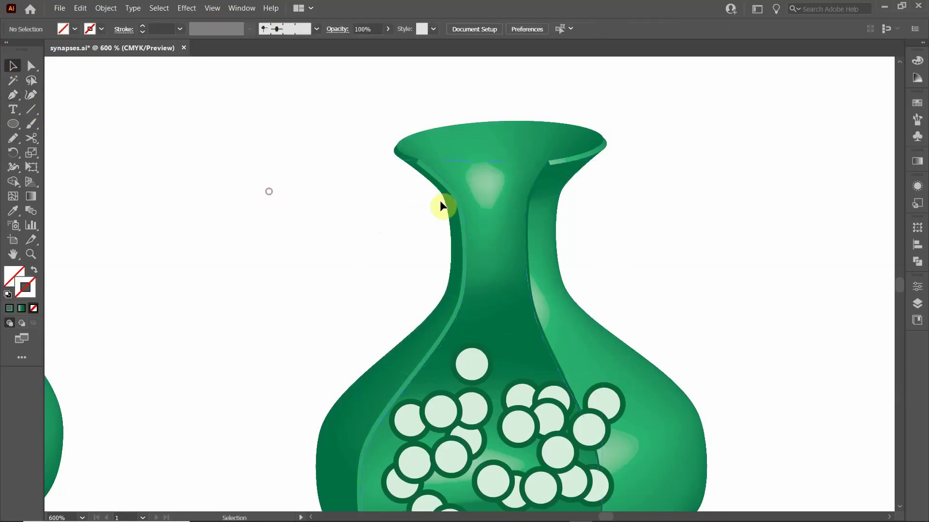
Bring the closed cut-out outline to the front of the stacking order.
{"action": "left_click", "coordinate": [445, 177]}
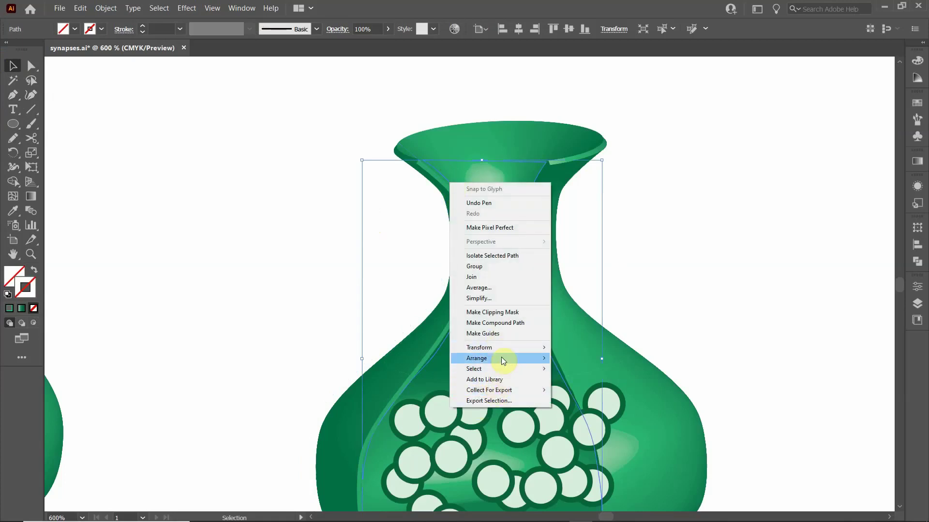
{"action": "mouse_move", "coordinate": [498, 358]}
{"action": "left_click", "coordinate": [579, 360]}
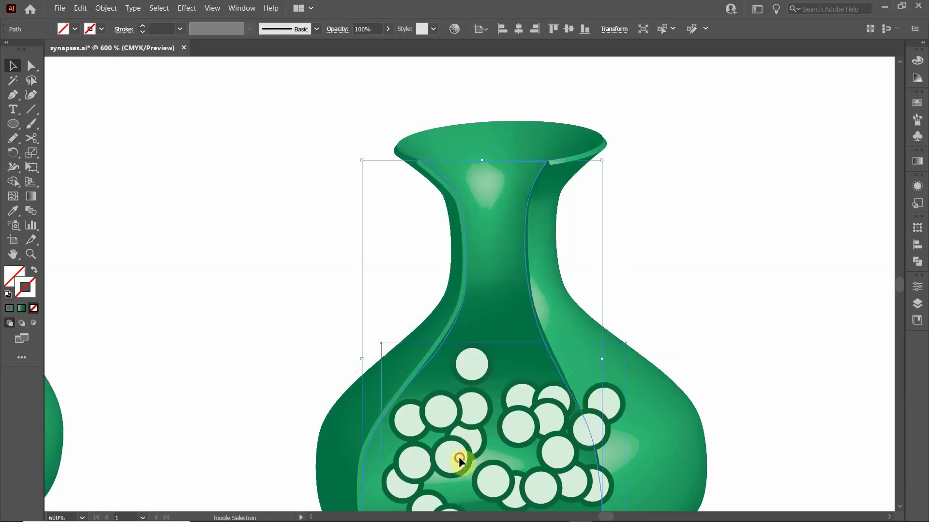
Clip the vesicle symbol set to the cut-out outline with a clipping mask, and deselect it.
{"action": "left_click", "coordinate": [474, 448], "text": "shift"}
{"action": "scroll", "coordinate": [462, 445], "scroll_direction": "down", "scroll_amount": 3}
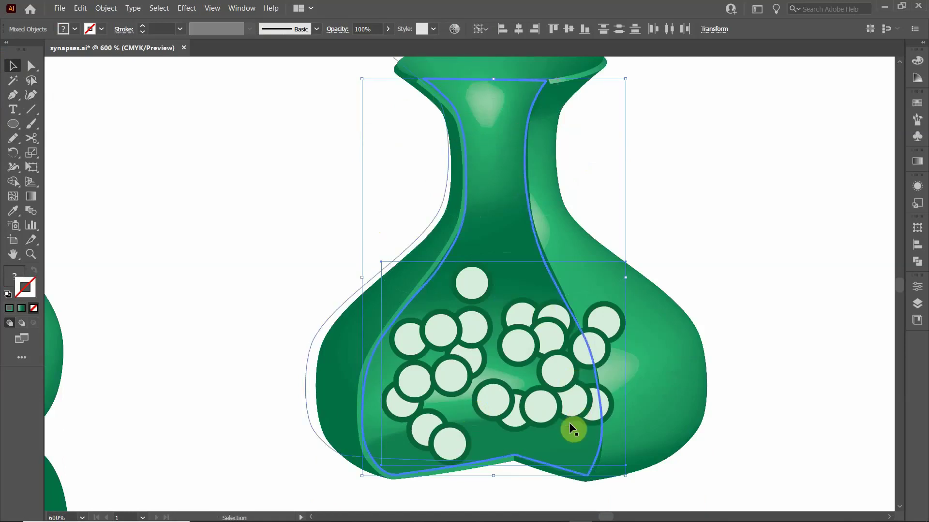
{"action": "right_click", "coordinate": [462, 222]}
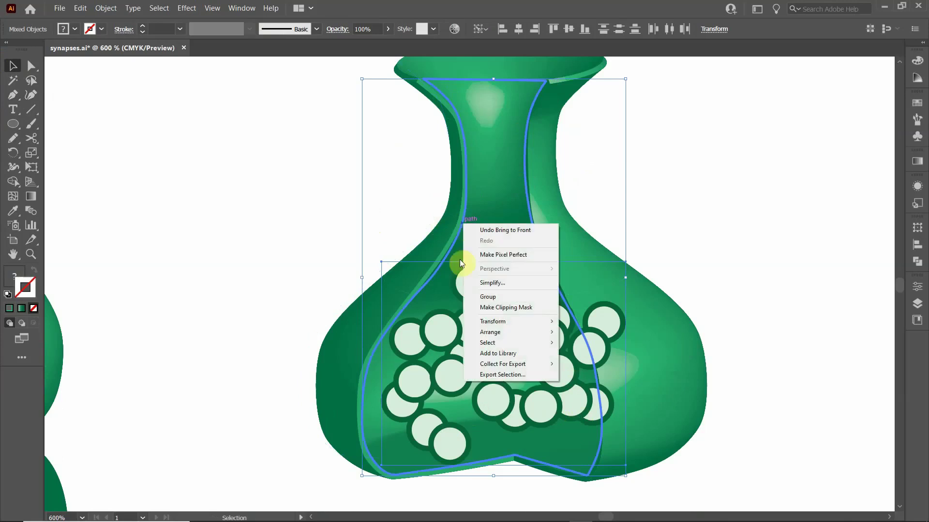
{"action": "left_click", "coordinate": [495, 308]}
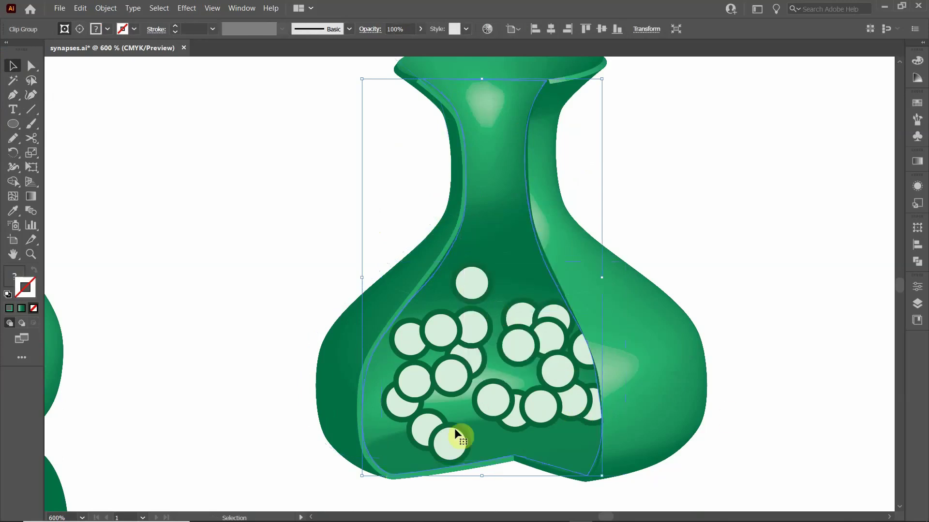
{"action": "left_click", "coordinate": [208, 213]}
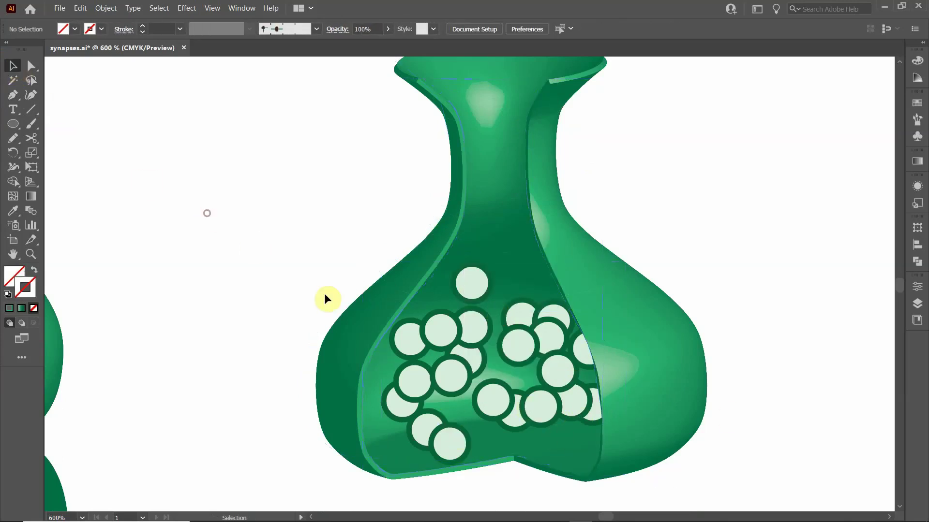
Duplicate the revolved body together with its clipped vesicles to the empty area on its right.
{"action": "scroll", "coordinate": [339, 361], "scroll_direction": "down", "scroll_amount": 2}
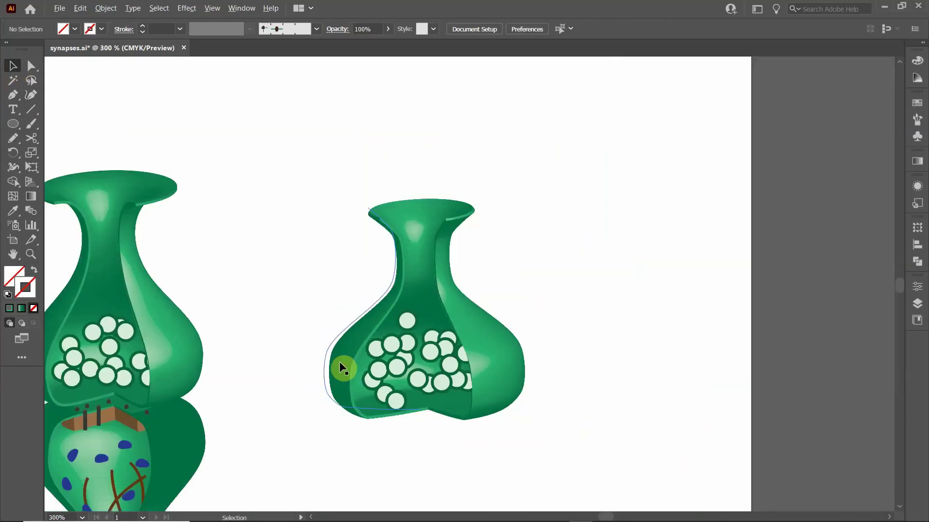
{"action": "left_click_drag", "start_coordinate": [276, 384], "coordinate": [357, 297]}
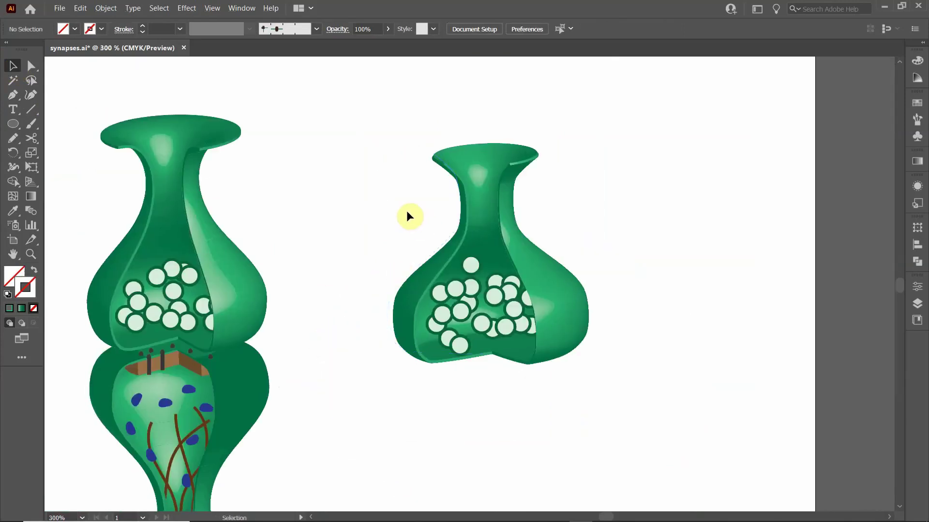
{"action": "left_click_drag", "start_coordinate": [393, 207], "coordinate": [588, 391]}
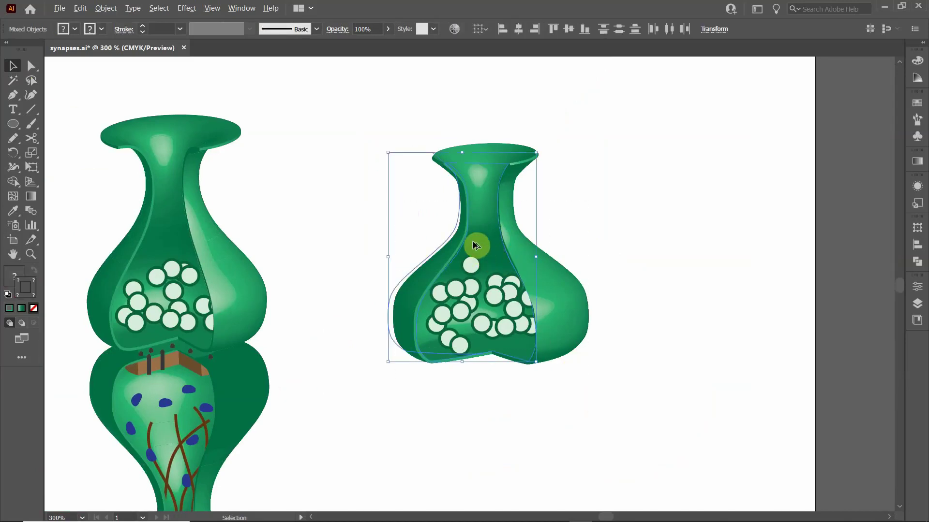
{"action": "left_click_drag", "start_coordinate": [476, 242], "coordinate": [690, 246]}
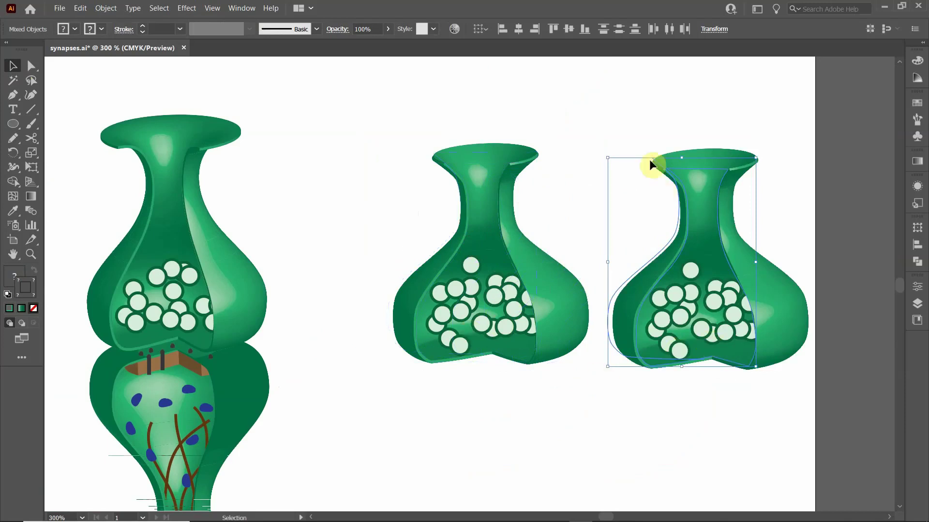
Reflect the duplicated body and vesicles across the horizontal axis.
{"action": "right_click", "coordinate": [679, 178]}
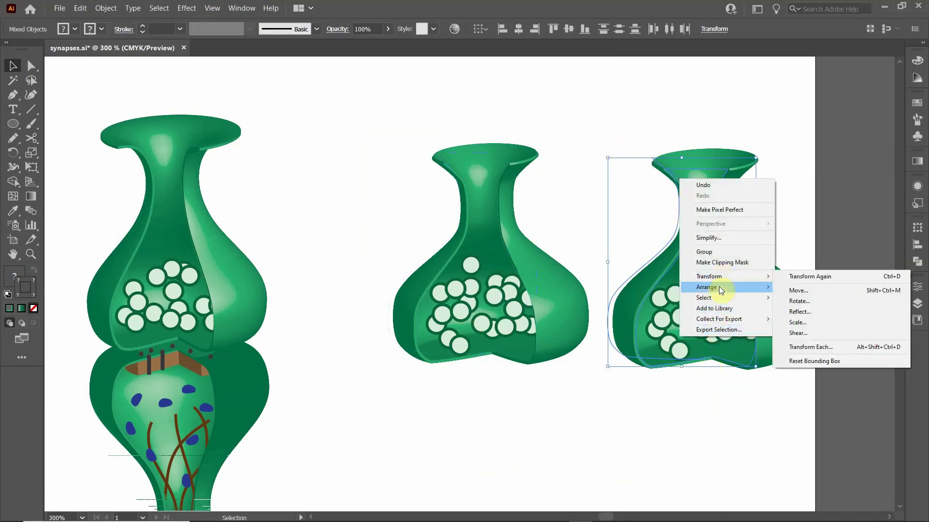
{"action": "mouse_move", "coordinate": [719, 279]}
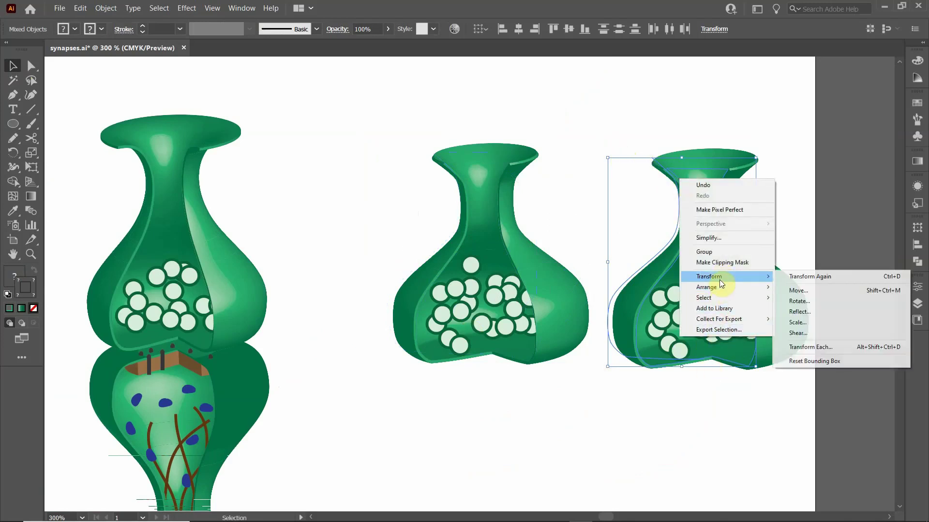
{"action": "left_click", "coordinate": [813, 311]}
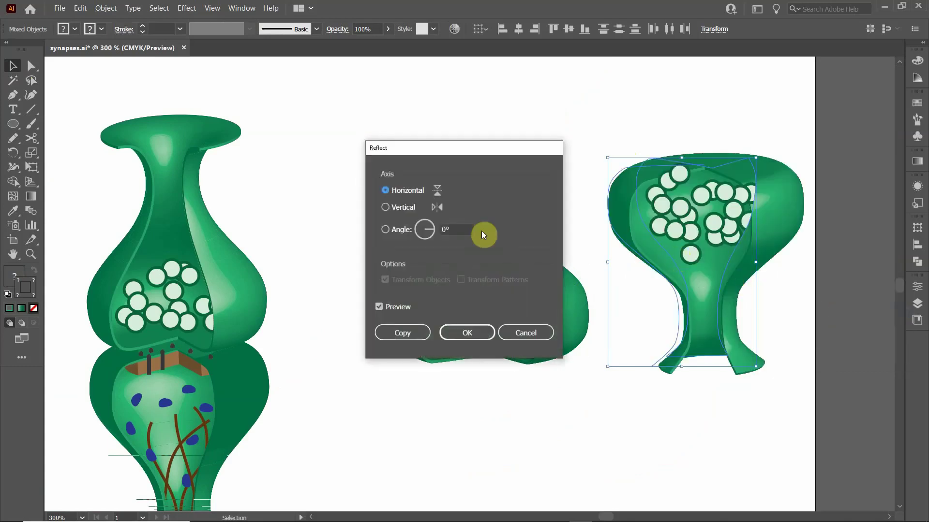
{"action": "left_click", "coordinate": [468, 333]}
Move the flipped copy directly beneath the original body and send it to the back.
{"action": "left_click_drag", "start_coordinate": [649, 190], "coordinate": [437, 387]}
{"action": "right_click", "coordinate": [436, 387]}
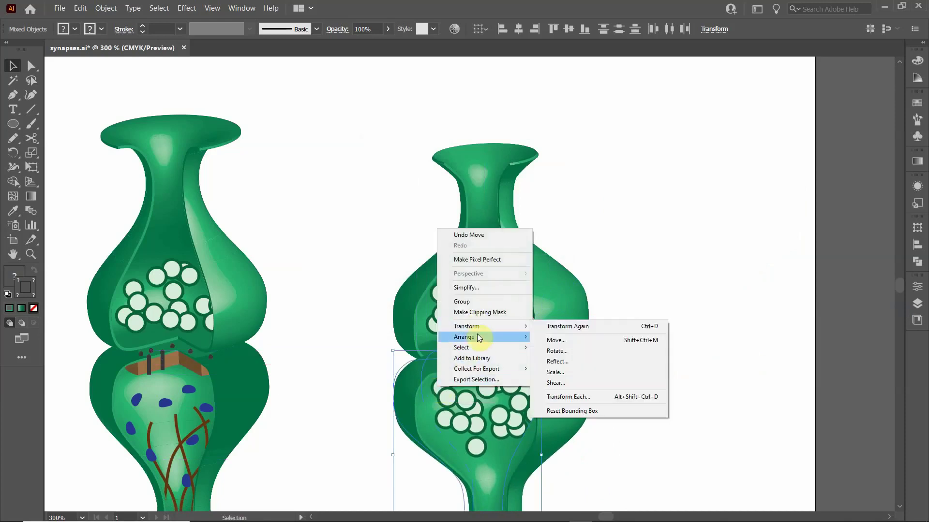
{"action": "mouse_move", "coordinate": [477, 337]}
{"action": "left_click", "coordinate": [587, 369]}
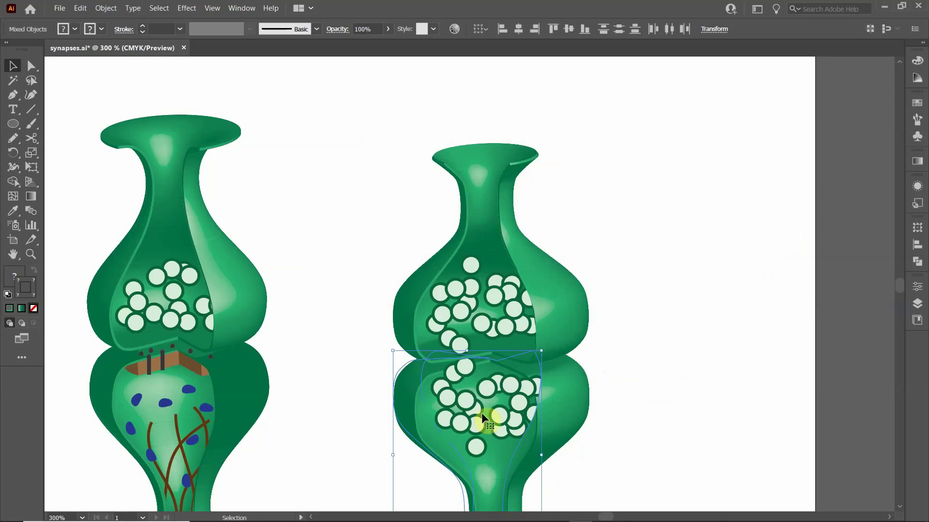
Shift the flipped copy slightly right and down to align it under the upper body, undoing the last extra downward shift.
{"action": "key", "text": "Right"}
{"action": "key", "text": "Right"}
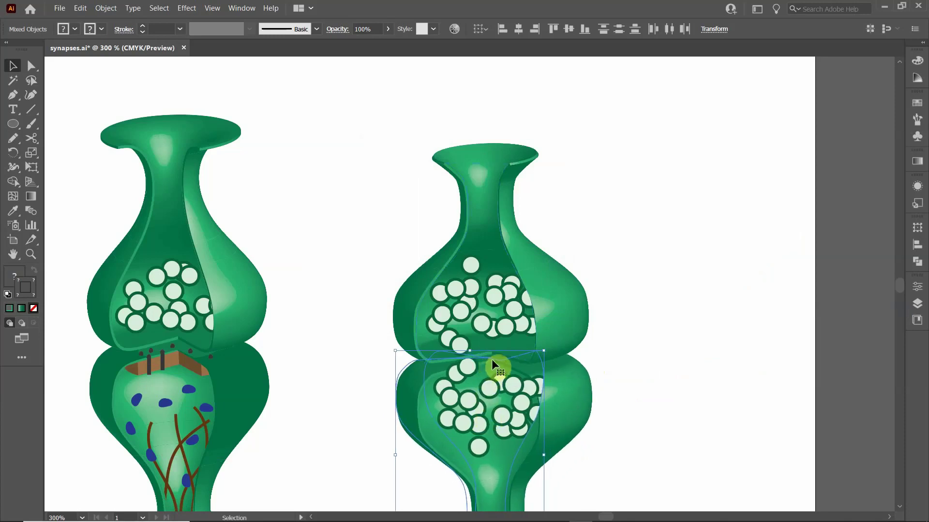
{"action": "left_click_drag", "start_coordinate": [492, 359], "coordinate": [490, 365]}
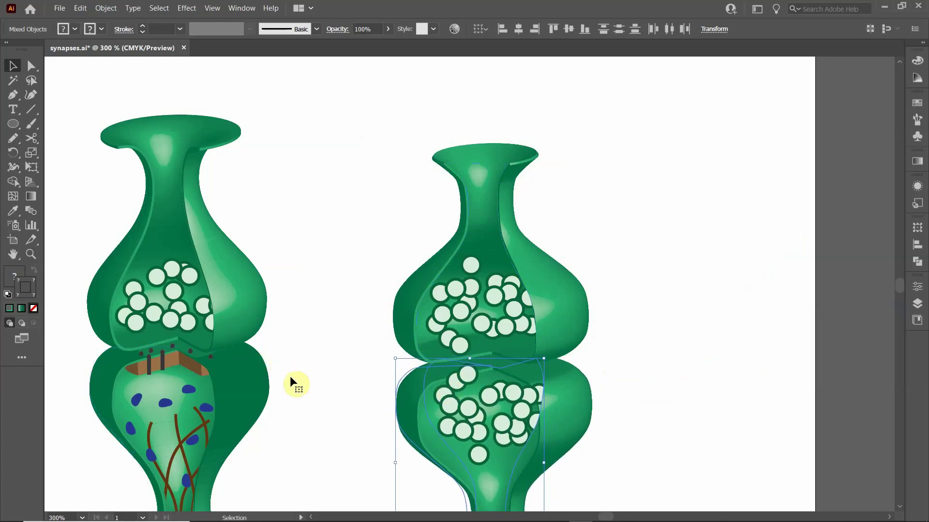
{"action": "scroll", "coordinate": [180, 374], "scroll_direction": "down", "scroll_amount": 3}
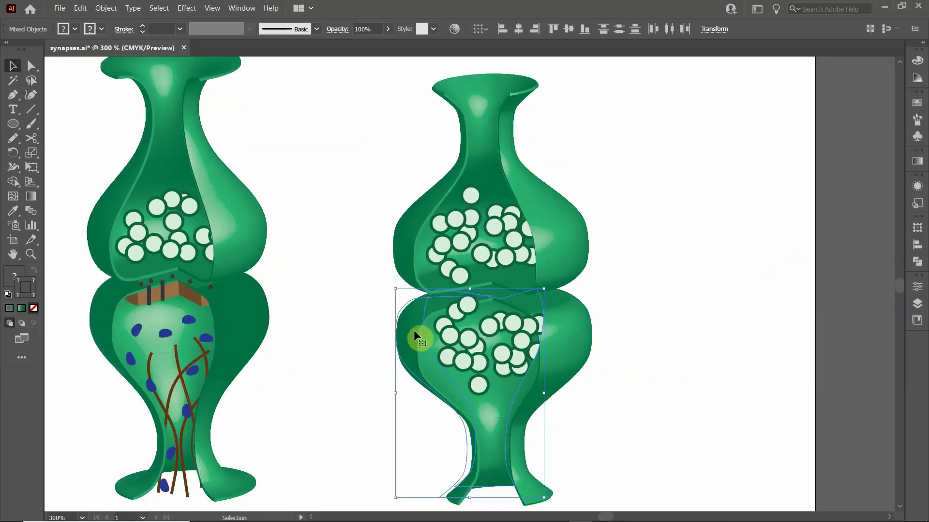
{"action": "left_click_drag", "start_coordinate": [410, 298], "coordinate": [410, 301]}
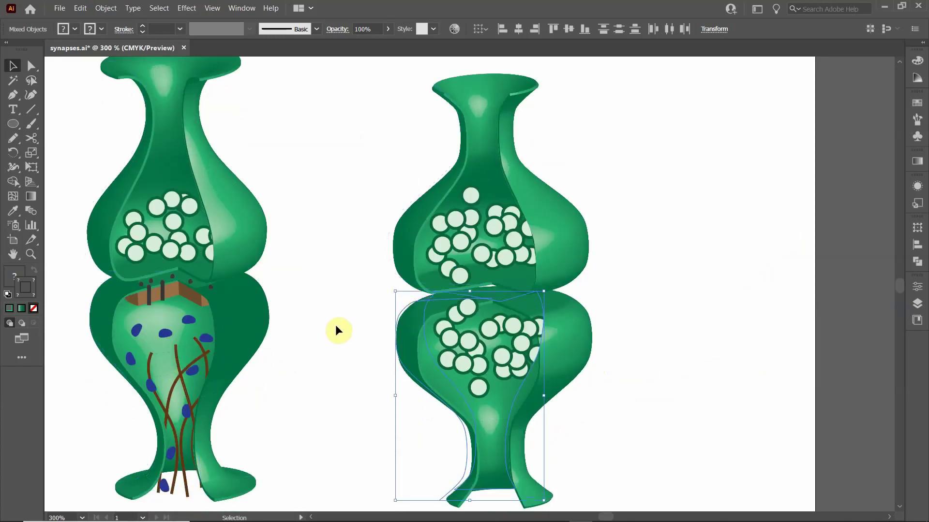
{"action": "key", "text": "ctrl+z"}
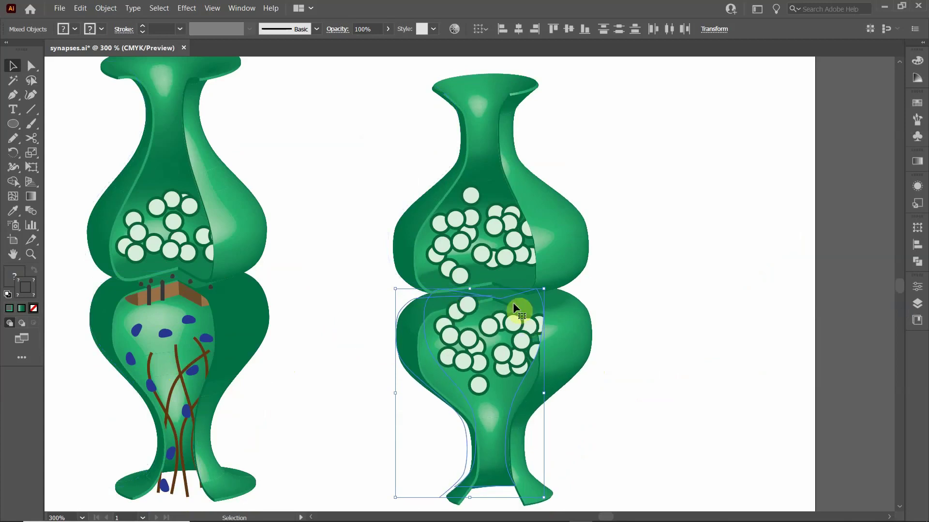
Delete the clipped vesicle group from the flipped lower body.
{"action": "left_click", "coordinate": [331, 354]}
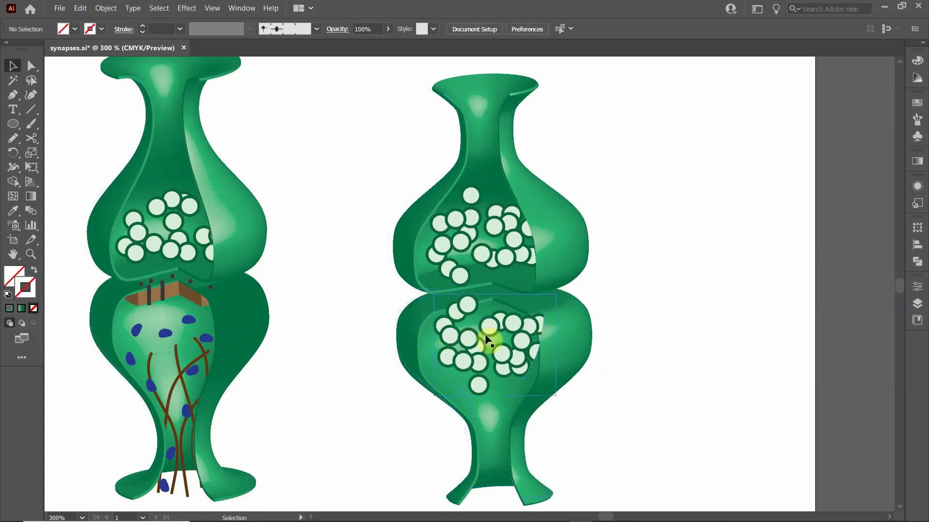
{"action": "left_click", "coordinate": [476, 345]}
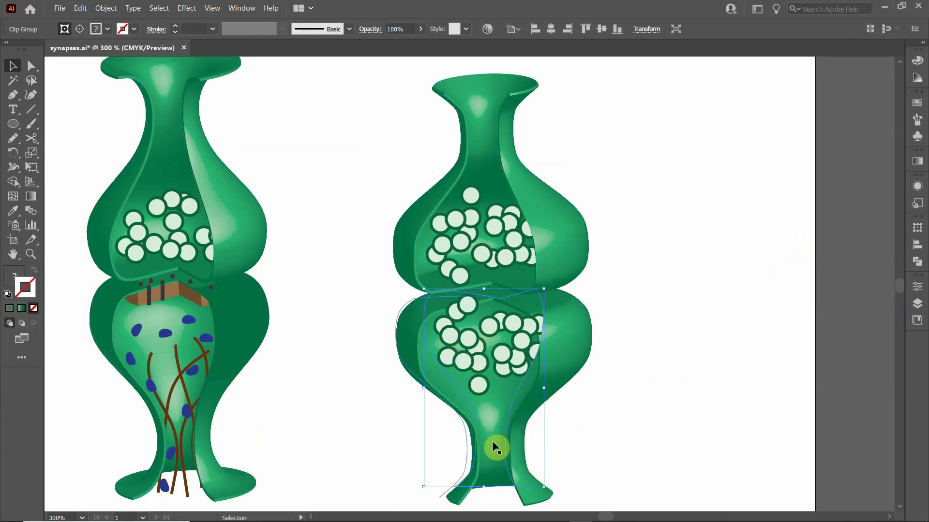
{"action": "key", "text": "Delete"}
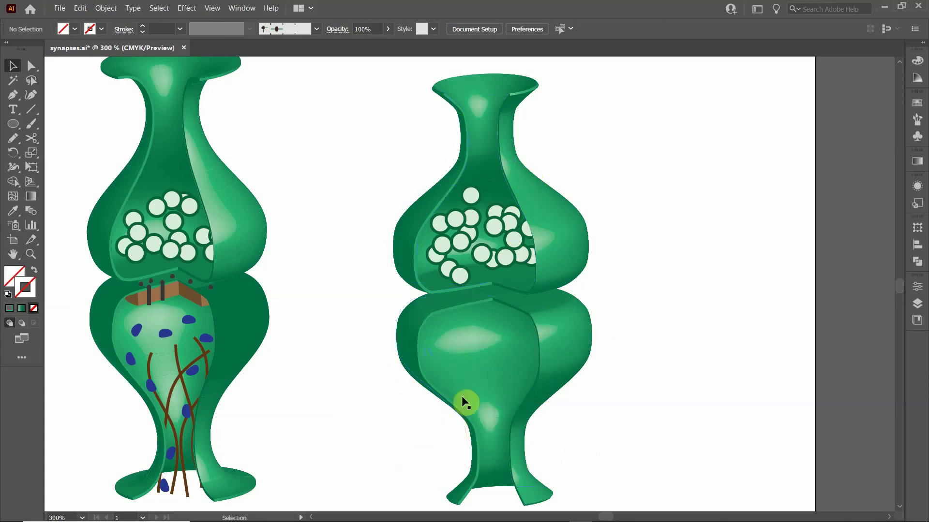
Trace the left edge of the lower body's cut-out with the Curvature tool, from the left foot tip up around the bulge.
{"action": "scroll", "coordinate": [375, 372], "scroll_direction": "down", "scroll_amount": 2}
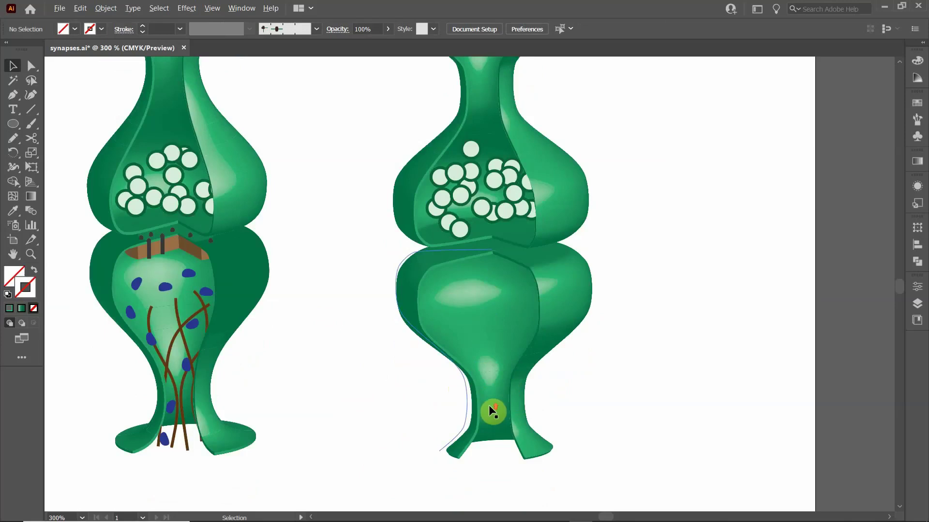
{"action": "scroll", "coordinate": [489, 405], "scroll_direction": "up", "scroll_amount": 2}
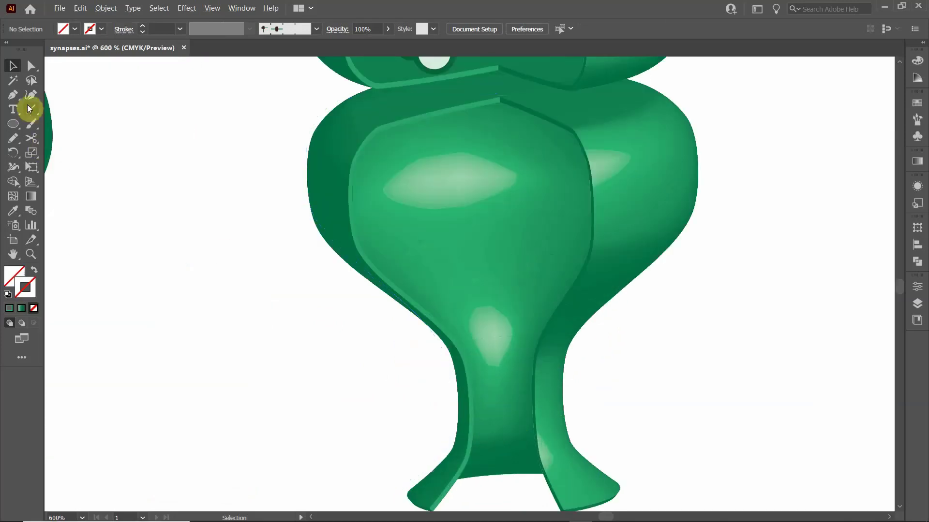
{"action": "left_click", "coordinate": [28, 98]}
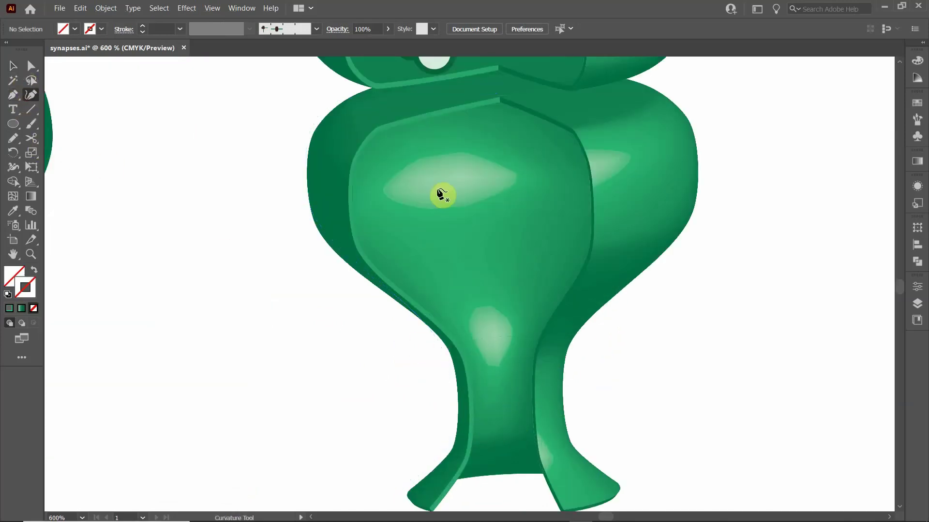
{"action": "scroll", "coordinate": [444, 484], "scroll_direction": "down", "scroll_amount": 2}
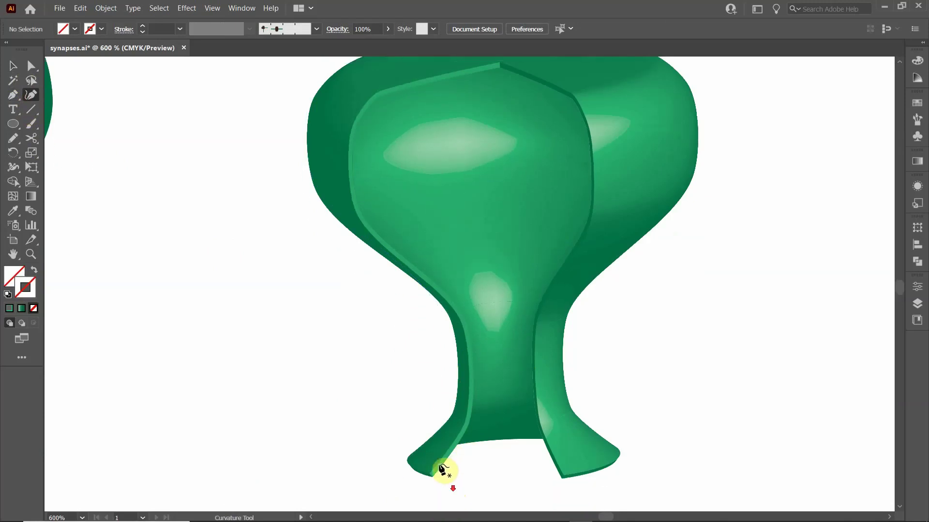
{"action": "left_click", "coordinate": [434, 475]}
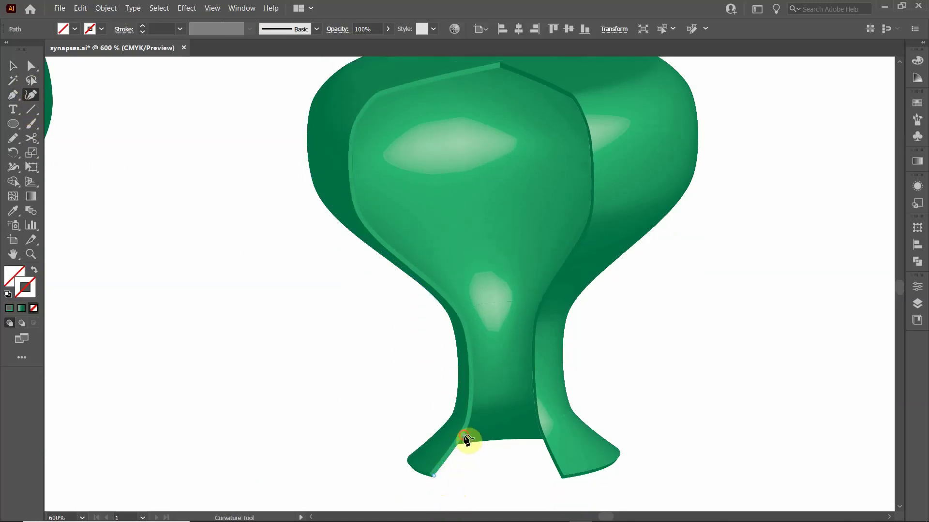
{"action": "left_click", "coordinate": [464, 435]}
{"action": "left_click", "coordinate": [472, 403]}
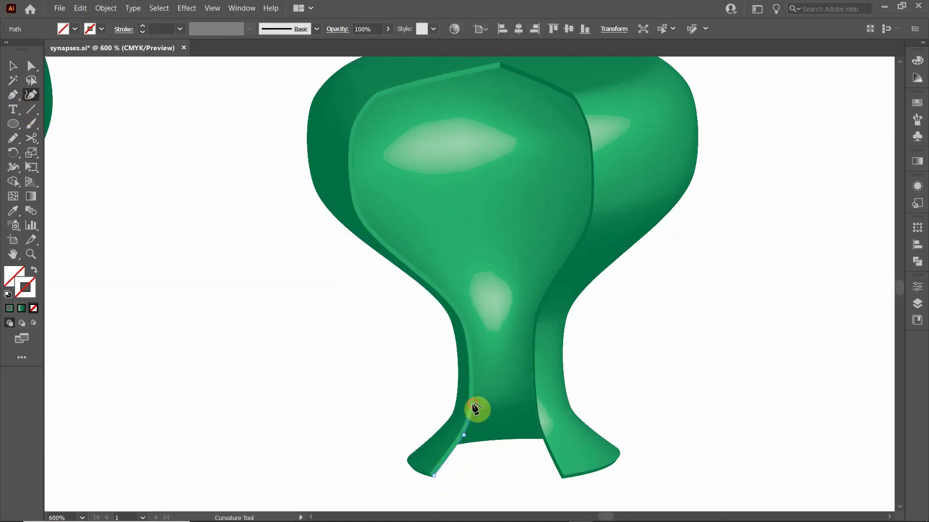
{"action": "left_click", "coordinate": [472, 345]}
{"action": "left_click", "coordinate": [457, 306]}
{"action": "left_click", "coordinate": [421, 272]}
{"action": "left_click", "coordinate": [383, 240]}
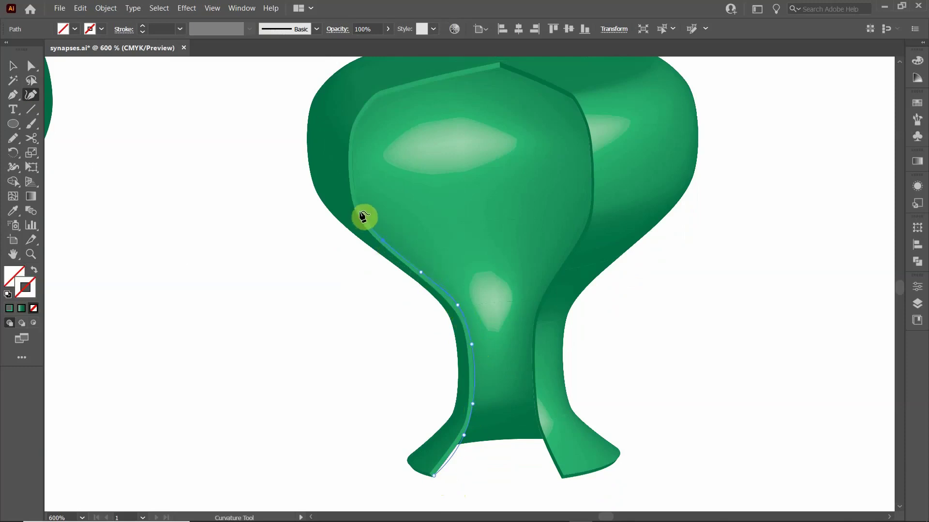
{"action": "left_click", "coordinate": [360, 211]}
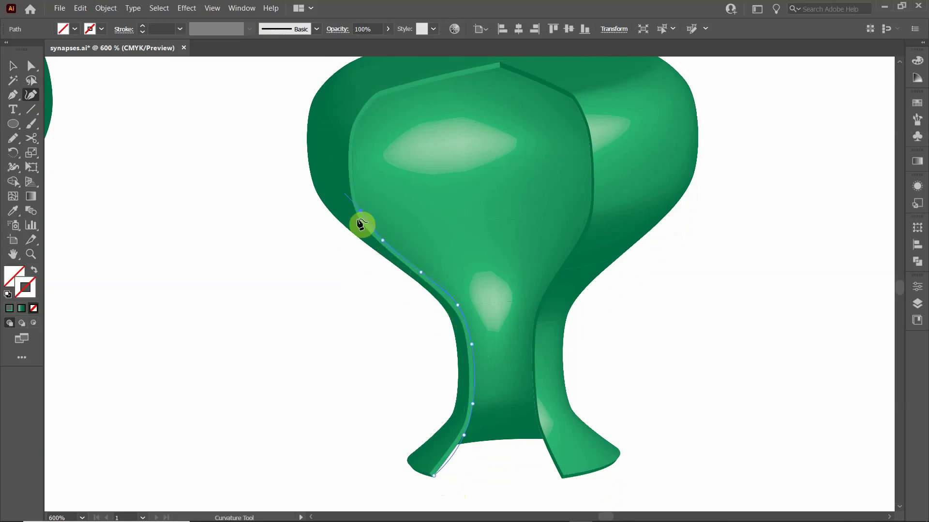
{"action": "left_click", "coordinate": [352, 166]}
{"action": "left_click", "coordinate": [353, 140]}
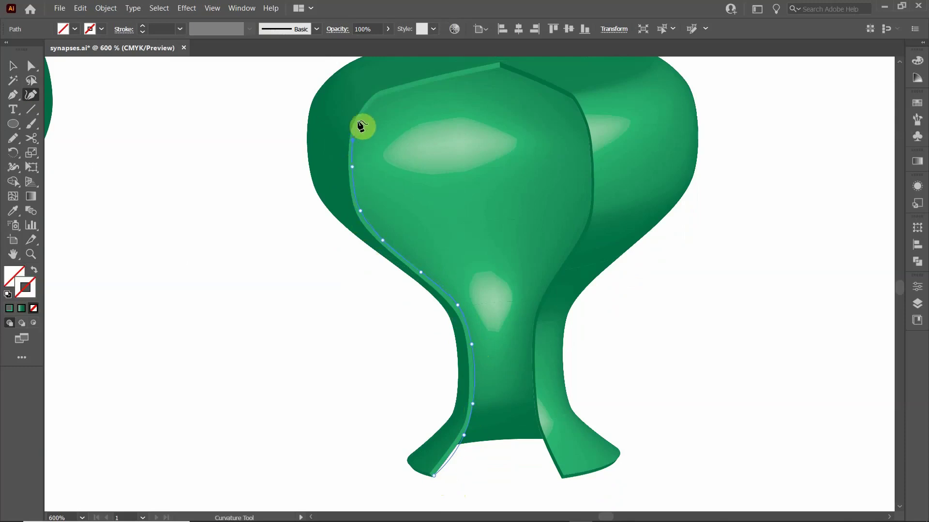
{"action": "left_click", "coordinate": [358, 120]}
{"action": "left_click", "coordinate": [376, 98]}
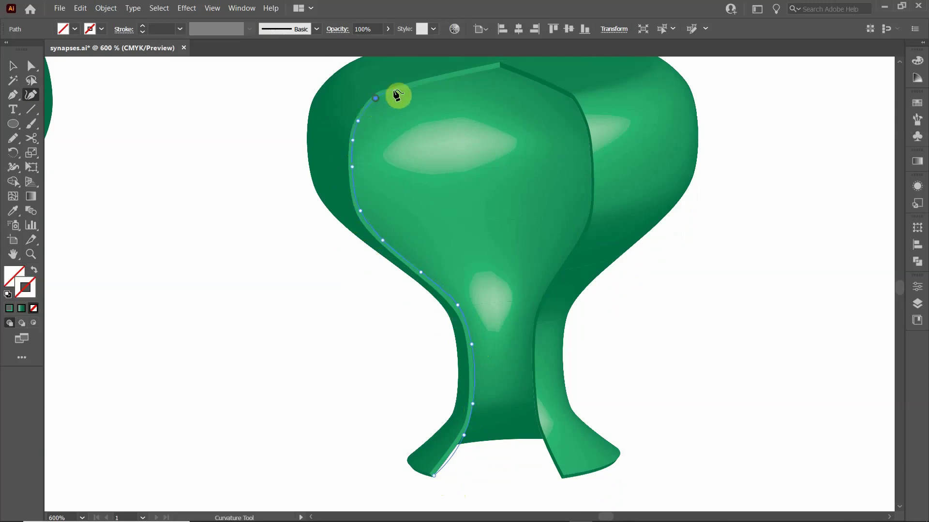
{"action": "left_click", "coordinate": [397, 91]}
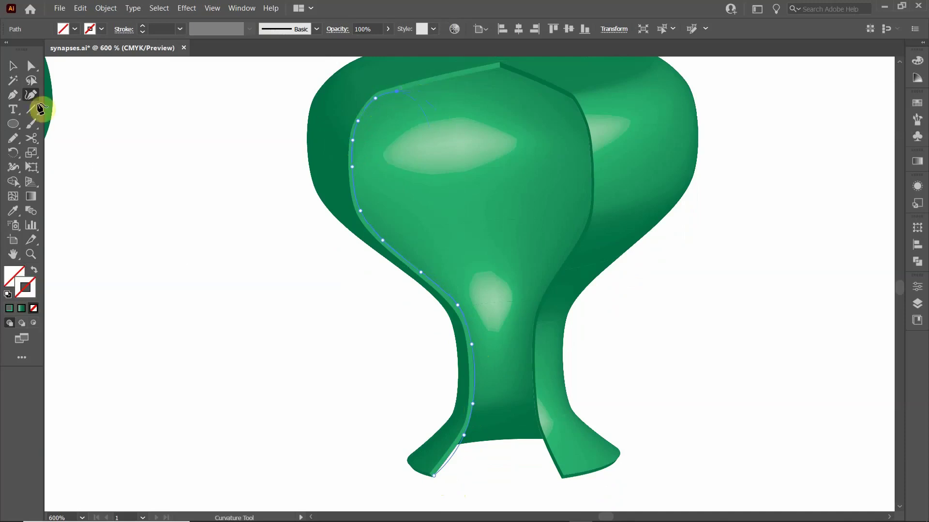
Extend the cut-out path with straight Pen segments to the upper peak and on towards the right shoulder.
{"action": "left_click", "coordinate": [11, 94]}
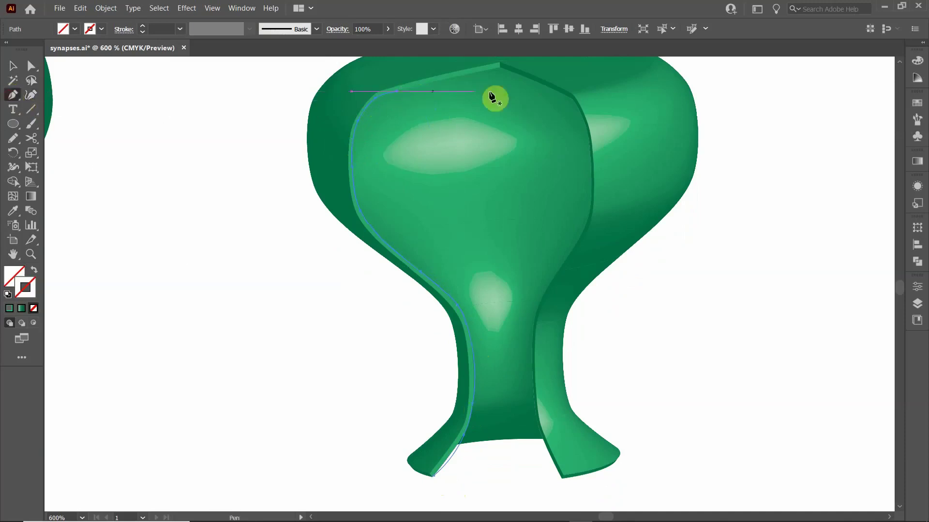
{"action": "left_click", "coordinate": [398, 93]}
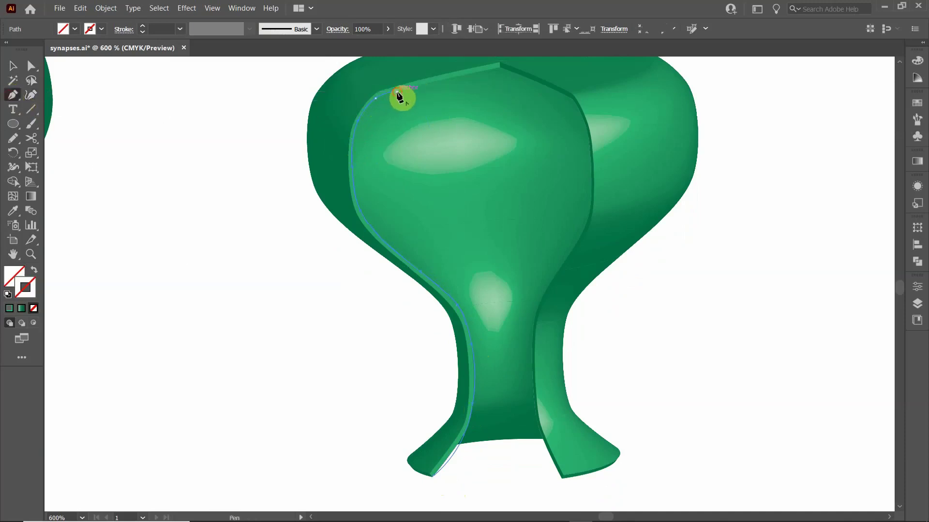
{"action": "left_click", "coordinate": [499, 67]}
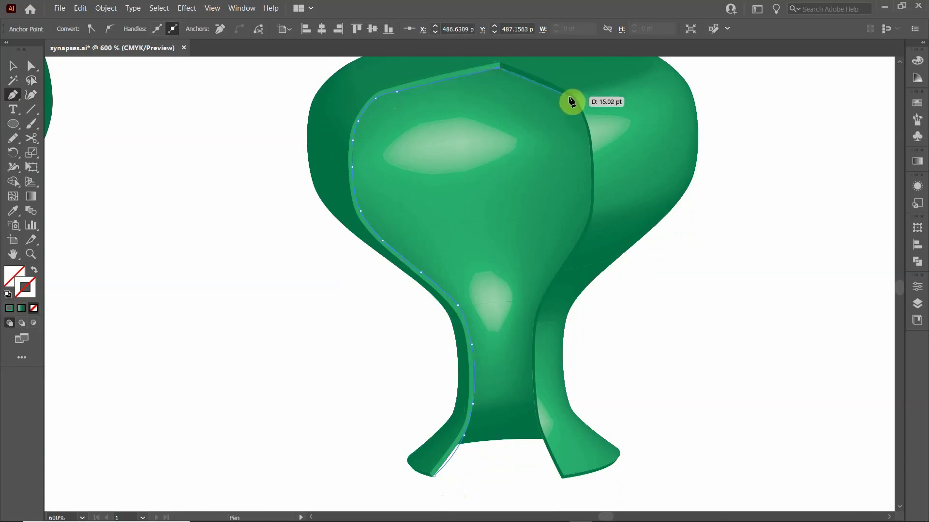
{"action": "left_click", "coordinate": [557, 91]}
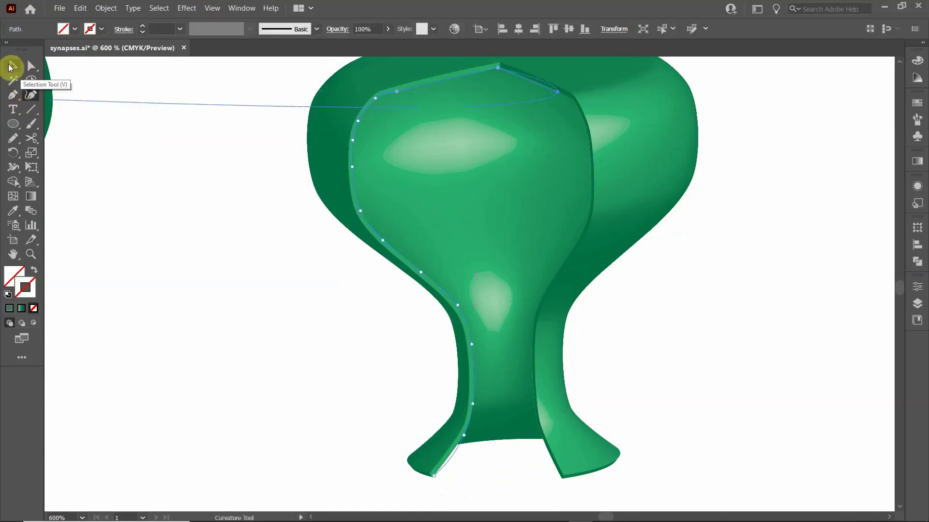
Isolate the path and continue it with the Curvature tool along the cut-out's right edge to the right foot tip.
{"action": "left_click", "coordinate": [12, 67]}
{"action": "double_click", "coordinate": [419, 91]}
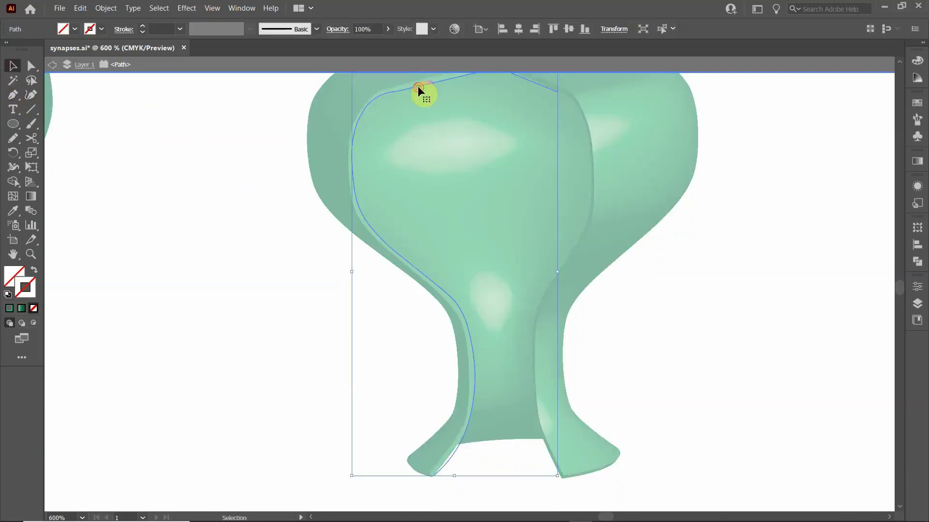
{"action": "scroll", "coordinate": [280, 182], "scroll_direction": "up", "scroll_amount": 3}
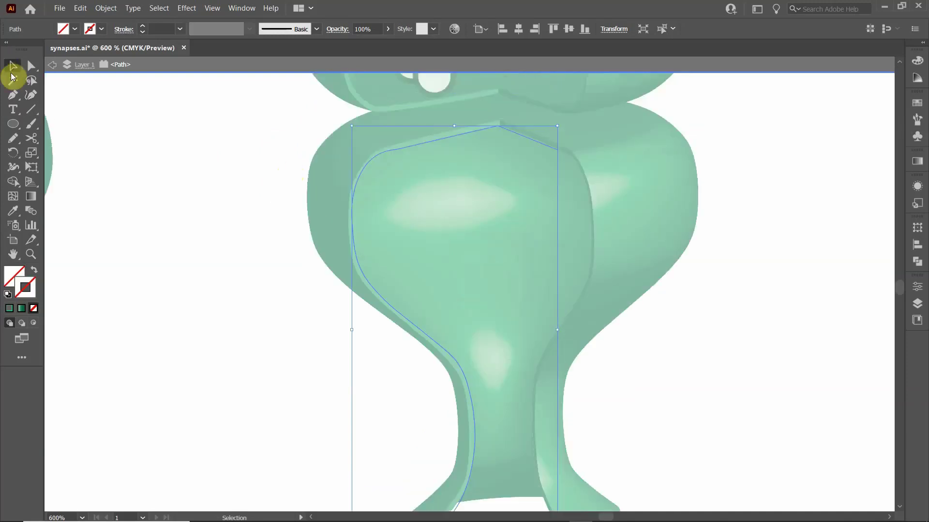
{"action": "left_click", "coordinate": [13, 95]}
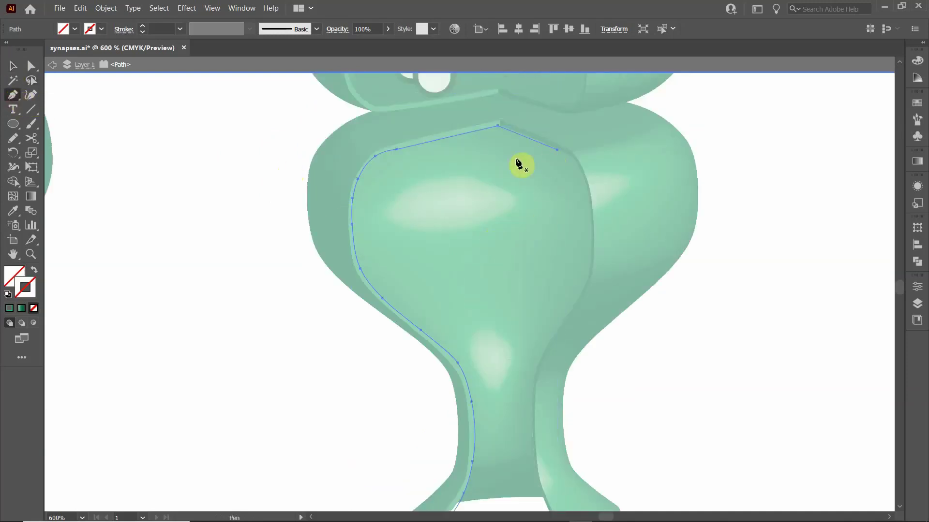
{"action": "left_click", "coordinate": [30, 95]}
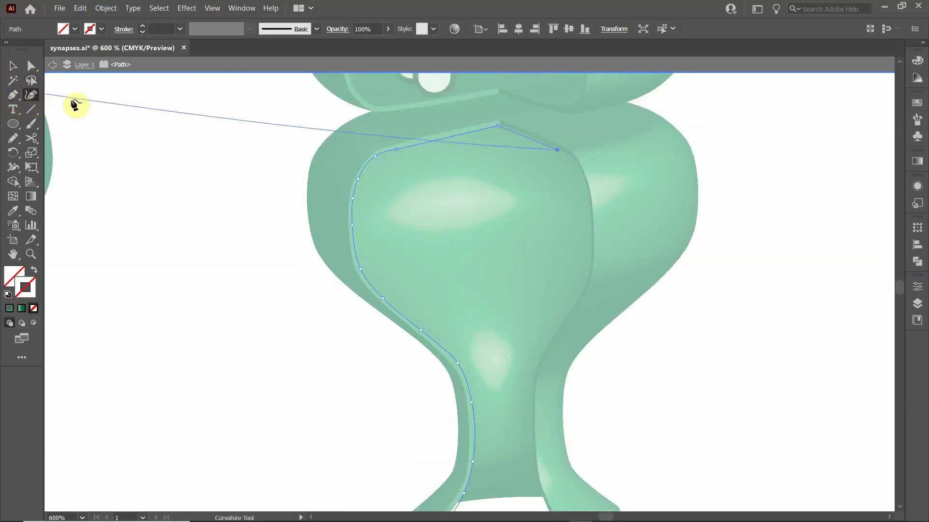
{"action": "left_click", "coordinate": [569, 157]}
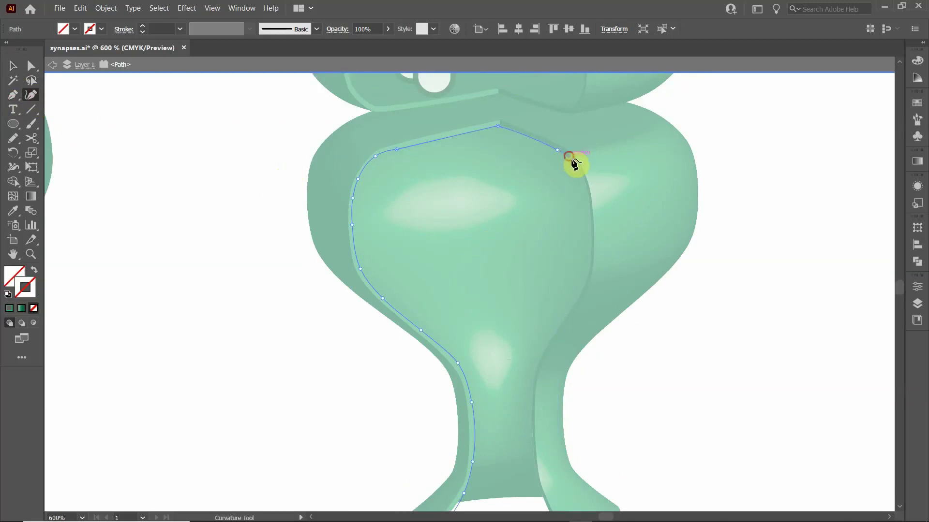
{"action": "left_click", "coordinate": [584, 181]}
{"action": "left_click", "coordinate": [590, 258]}
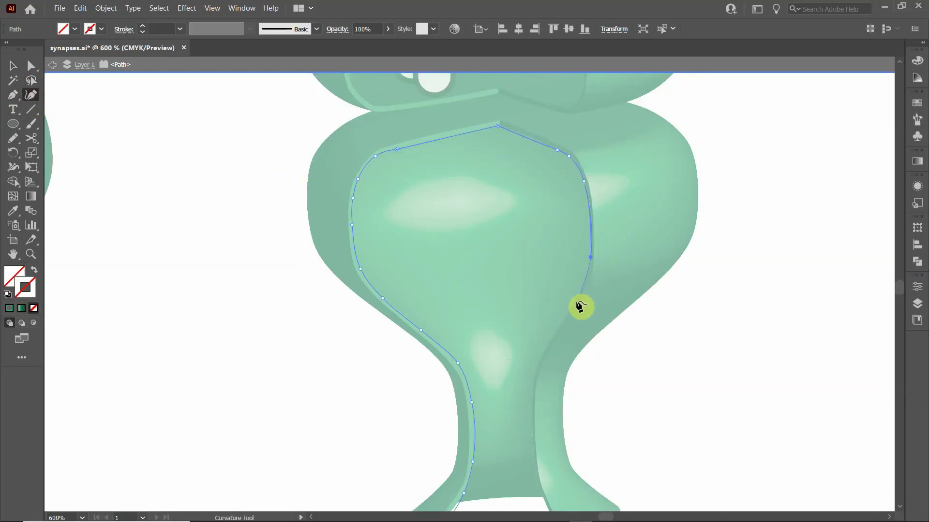
{"action": "left_click", "coordinate": [576, 302]}
{"action": "left_click", "coordinate": [549, 343]}
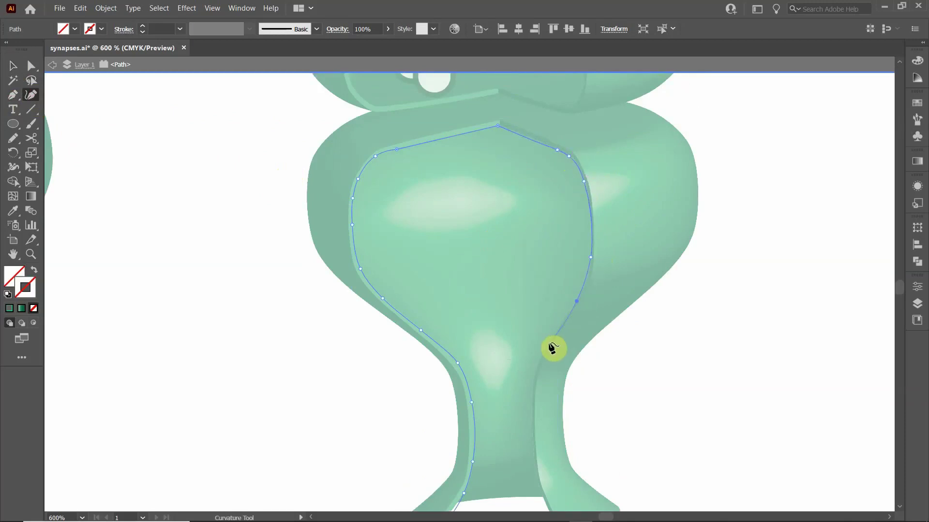
{"action": "left_click", "coordinate": [531, 404]}
{"action": "scroll", "coordinate": [534, 402], "scroll_direction": "down", "scroll_amount": 3}
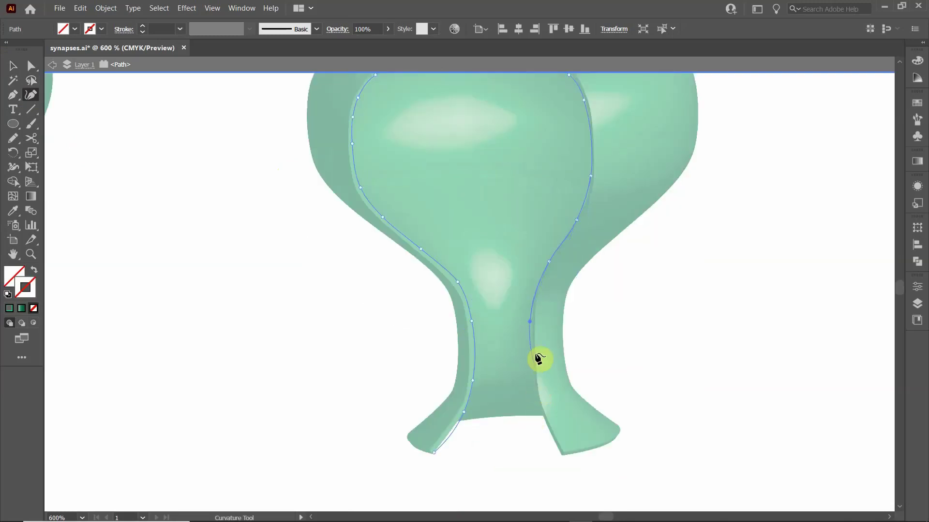
{"action": "left_click", "coordinate": [532, 344]}
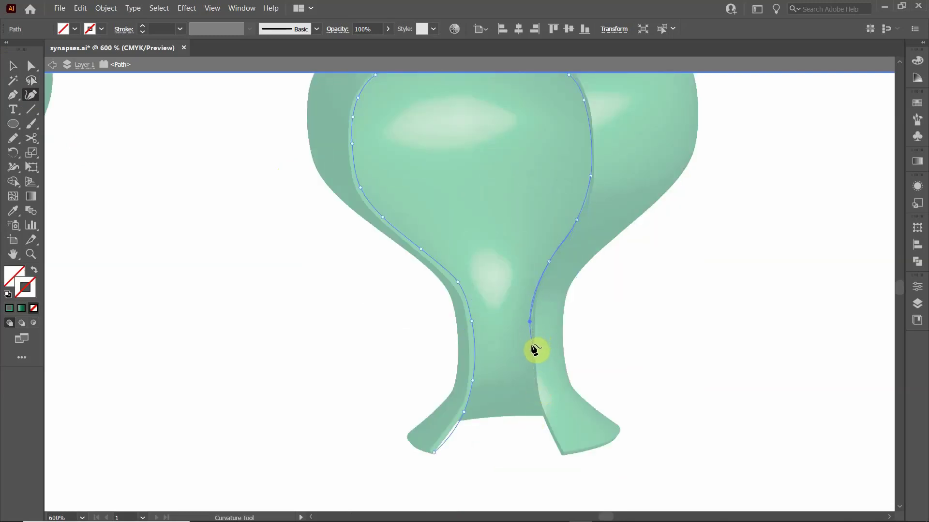
{"action": "left_click", "coordinate": [534, 377]}
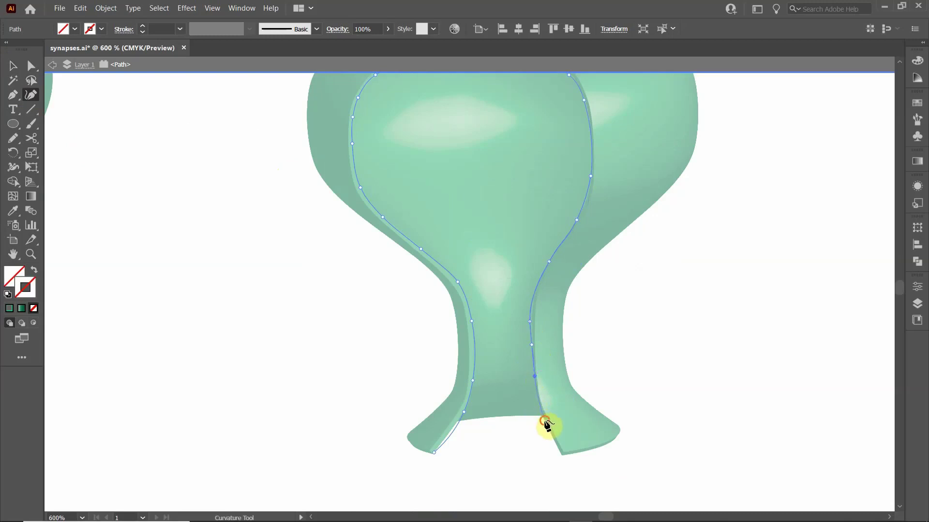
{"action": "left_click", "coordinate": [544, 421]}
{"action": "left_click", "coordinate": [562, 456]}
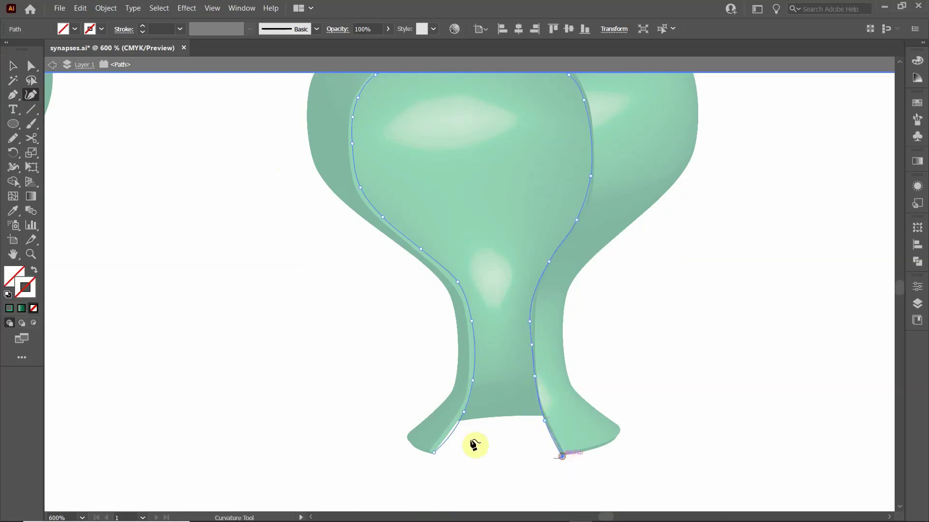
Close the cut-out outline with a straight Pen segment between the two foot tips.
{"action": "left_click", "coordinate": [12, 95]}
{"action": "left_click", "coordinate": [562, 456]}
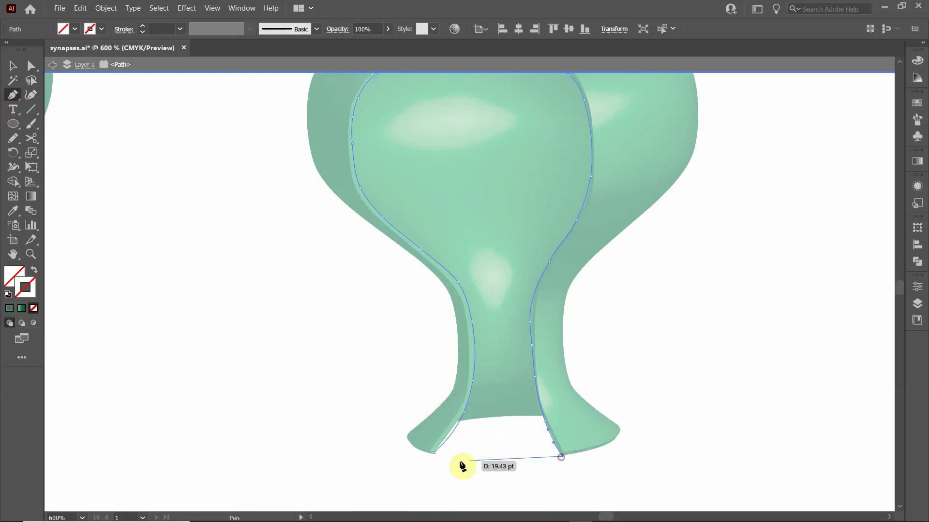
{"action": "left_click", "coordinate": [434, 453]}
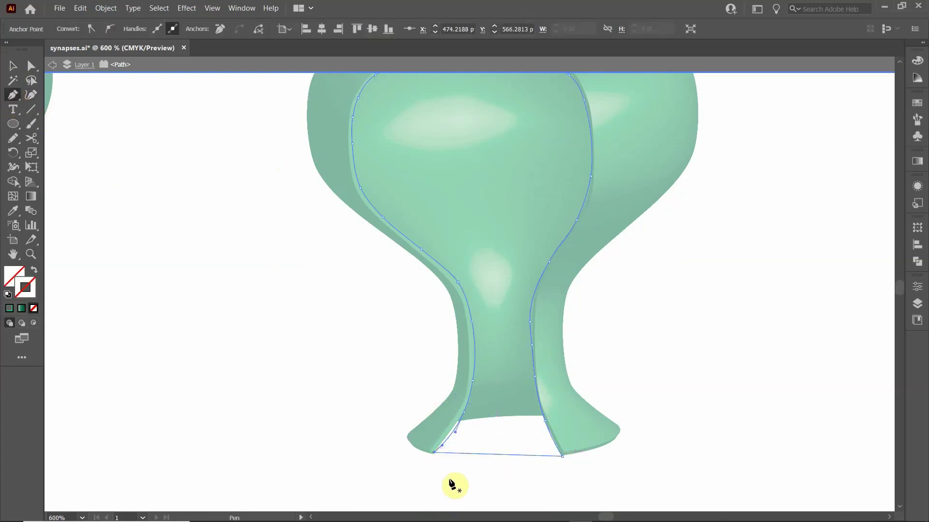
Exit the path isolation and select the closed cut-out outline on the lower body.
{"action": "left_click", "coordinate": [13, 65]}
{"action": "left_click", "coordinate": [256, 341]}
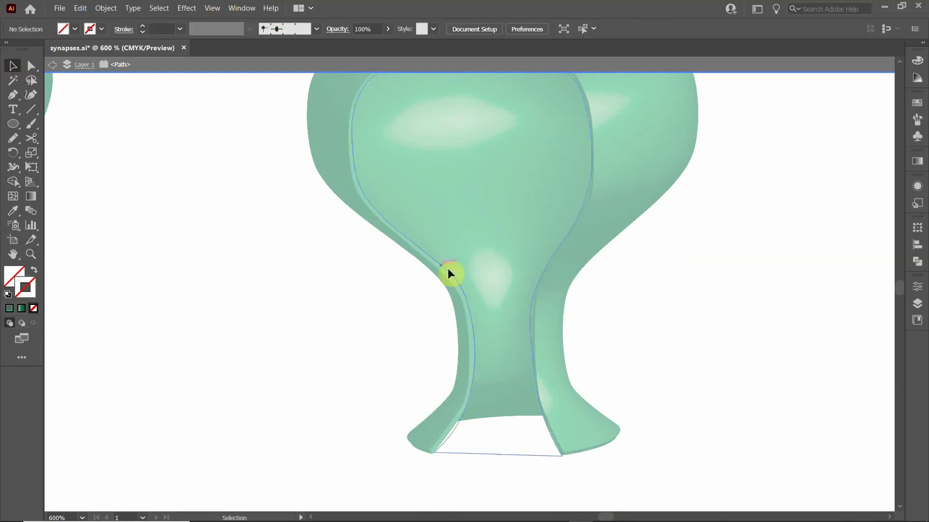
{"action": "double_click", "coordinate": [303, 300]}
{"action": "left_click", "coordinate": [468, 300]}
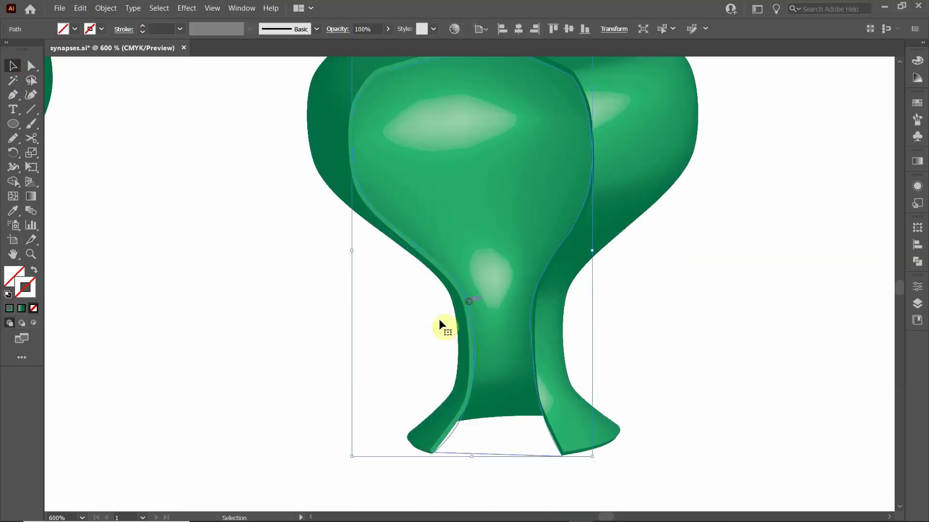
{"action": "scroll", "coordinate": [330, 327], "scroll_direction": "up", "scroll_amount": 4}
{"action": "scroll", "coordinate": [332, 327], "scroll_direction": "up", "scroll_amount": 2}
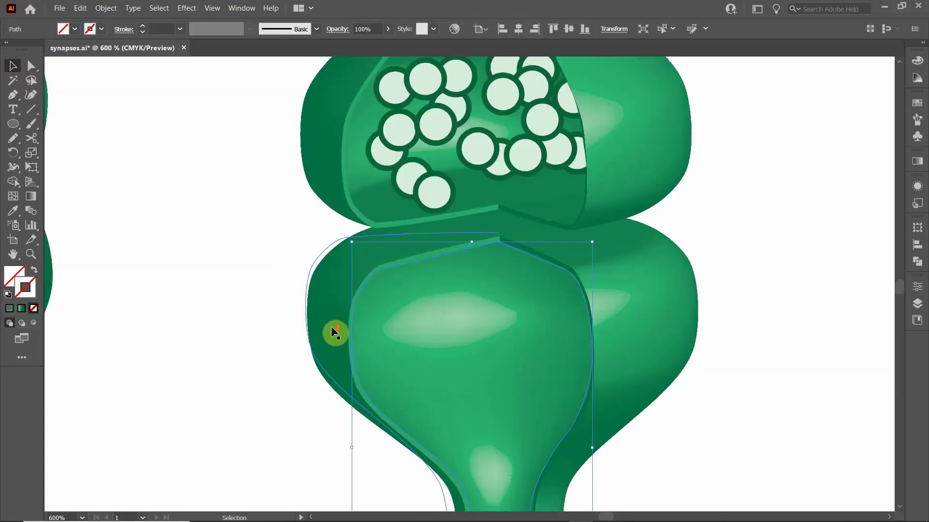
{"action": "scroll", "coordinate": [331, 328], "scroll_direction": "down", "scroll_amount": 2}
{"action": "scroll", "coordinate": [339, 342], "scroll_direction": "down", "scroll_amount": 4}
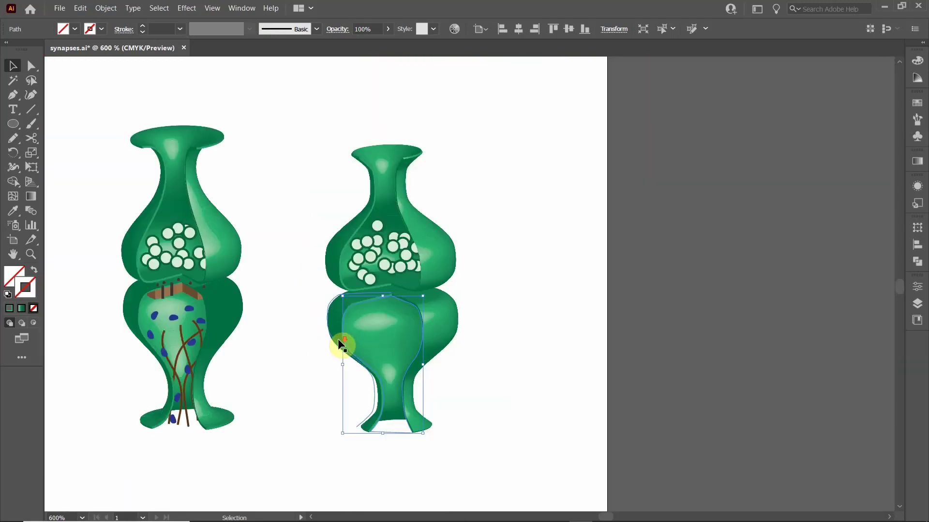
Deselect the cut-out outline and prepare the Pencil tool with the brown C=40 M=70 Y=100 K=50 stroke colour.
{"action": "scroll", "coordinate": [309, 373], "scroll_direction": "up", "scroll_amount": 2}
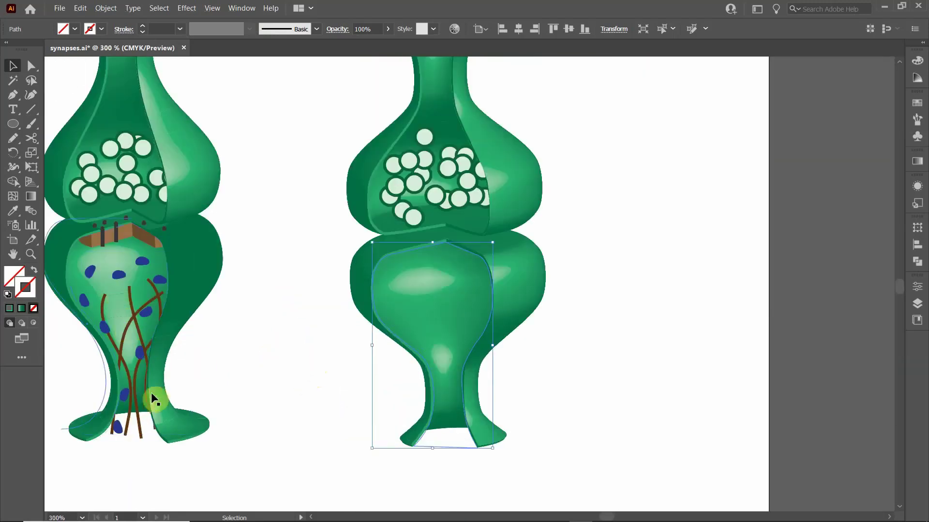
{"action": "left_click", "coordinate": [14, 139]}
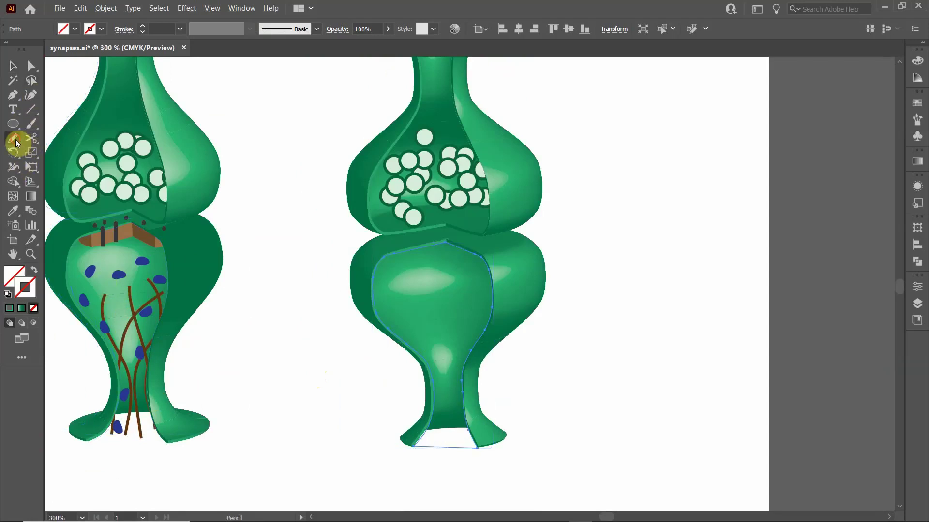
{"action": "left_click", "coordinate": [13, 66]}
{"action": "left_click", "coordinate": [348, 393]}
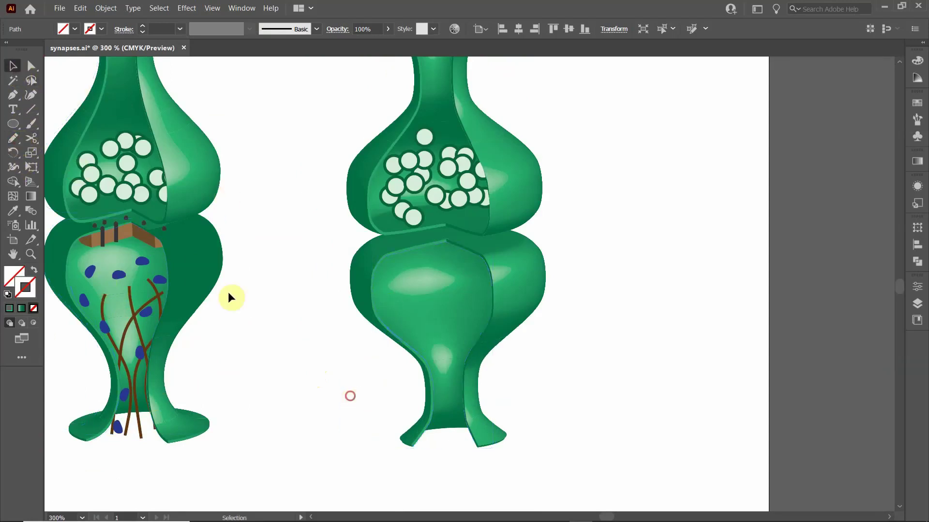
{"action": "left_click", "coordinate": [14, 138]}
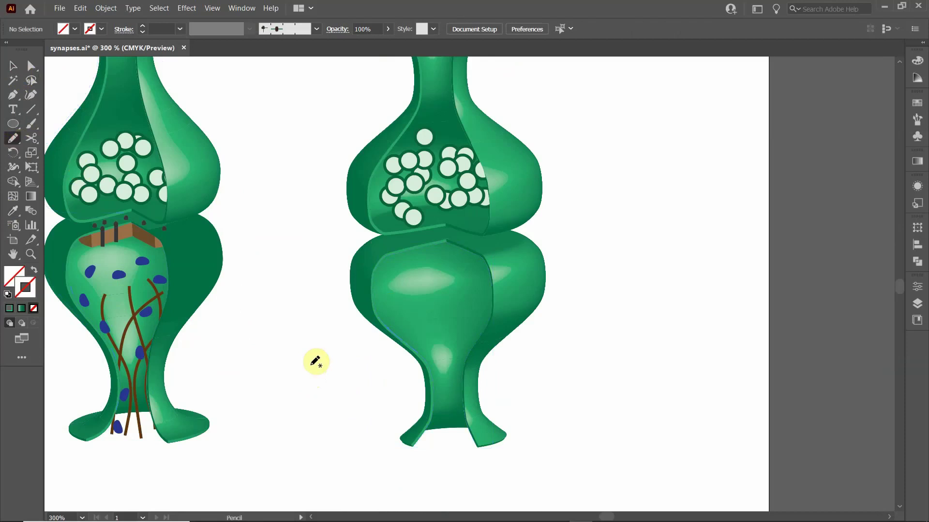
{"action": "left_click", "coordinate": [101, 29]}
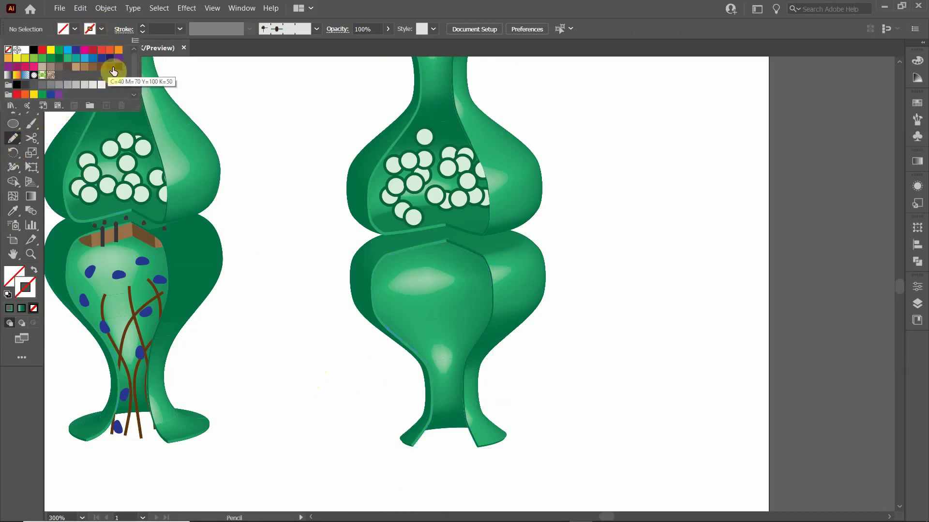
{"action": "left_click", "coordinate": [110, 68]}
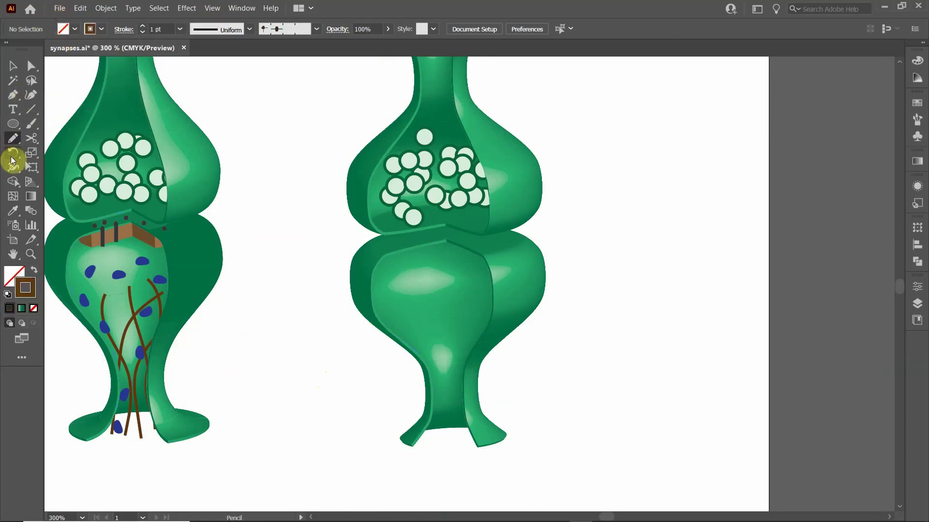
Draw five crossing brown strands freehand from the open foot of the lower body up into its cut-out, leaving nothing selected.
{"action": "mouse_move", "coordinate": [432, 438]}
{"action": "left_mouse_down"}
{"action": "mouse_move", "coordinate": [448, 409]}
{"action": "mouse_move", "coordinate": [425, 309]}
{"action": "left_mouse_up"}
{"action": "mouse_move", "coordinate": [456, 442]}
{"action": "left_mouse_down"}
{"action": "mouse_move", "coordinate": [447, 364]}
{"action": "mouse_move", "coordinate": [460, 315]}
{"action": "left_mouse_up"}
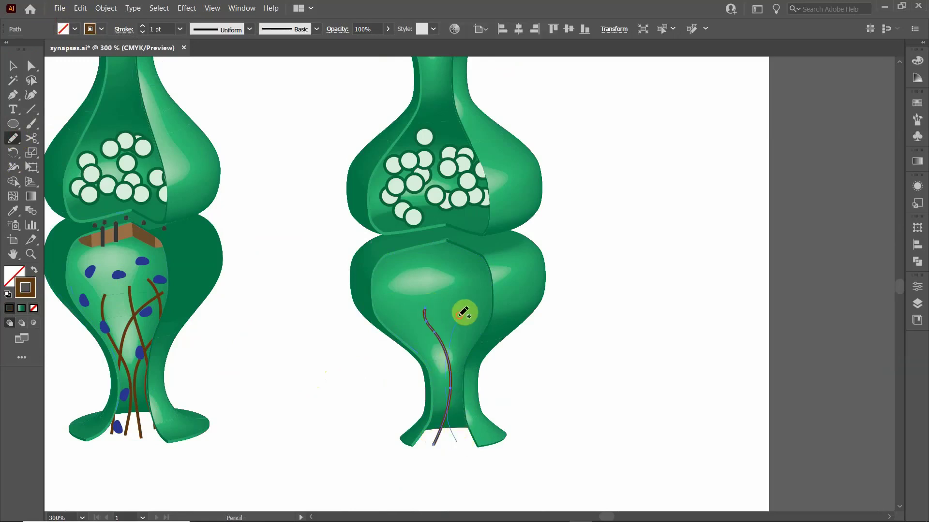
{"action": "mouse_move", "coordinate": [485, 429]}
{"action": "left_mouse_down"}
{"action": "mouse_move", "coordinate": [469, 388]}
{"action": "mouse_move", "coordinate": [485, 311]}
{"action": "left_mouse_up"}
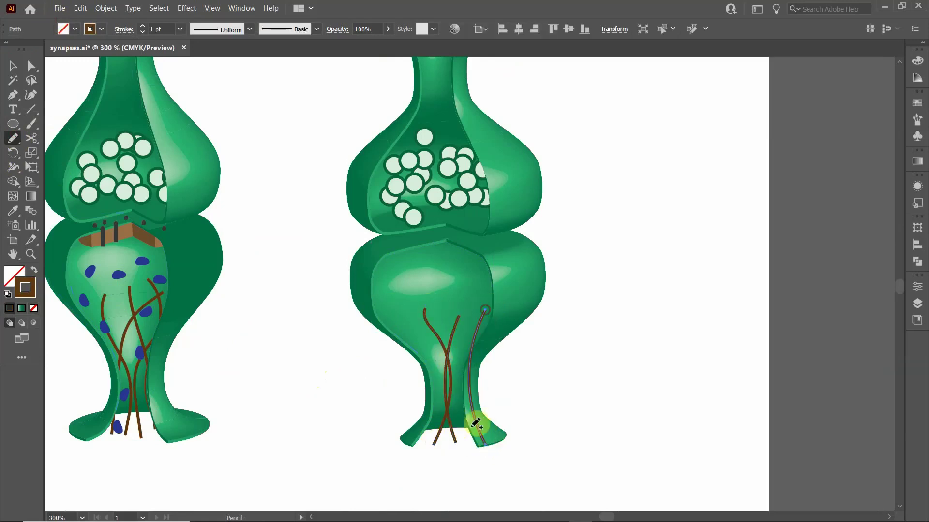
{"action": "mouse_move", "coordinate": [461, 447]}
{"action": "left_mouse_down"}
{"action": "mouse_move", "coordinate": [473, 331]}
{"action": "mouse_move", "coordinate": [464, 314]}
{"action": "left_mouse_up"}
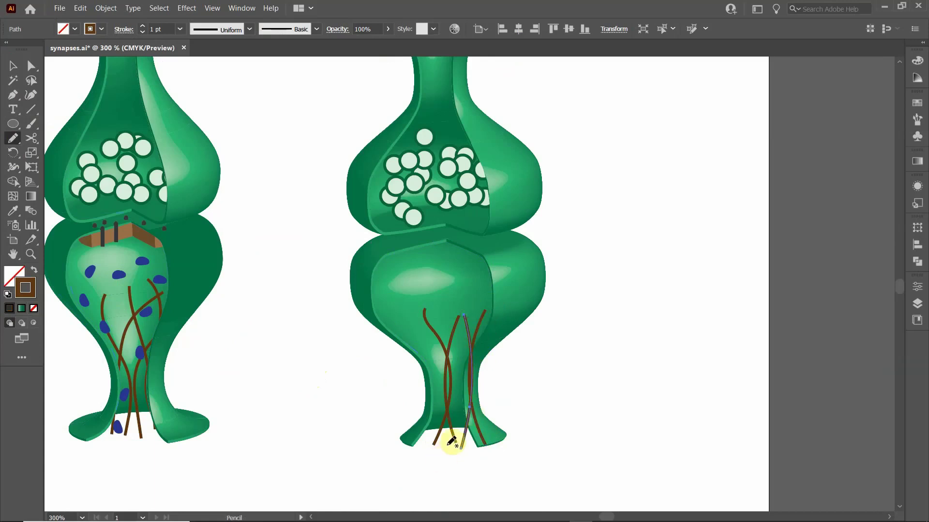
{"action": "mouse_move", "coordinate": [470, 448]}
{"action": "left_mouse_down"}
{"action": "mouse_move", "coordinate": [443, 410]}
{"action": "mouse_move", "coordinate": [464, 315]}
{"action": "left_mouse_up"}
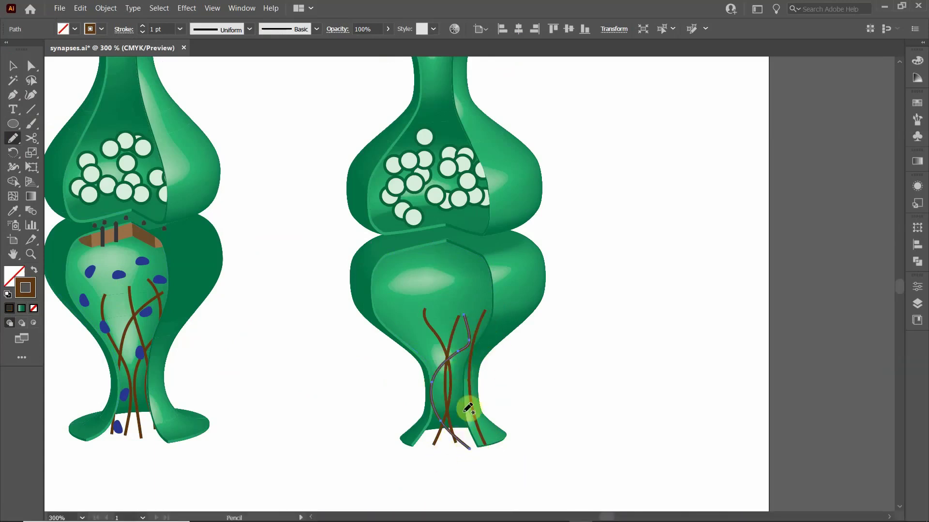
{"action": "mouse_move", "coordinate": [447, 447]}
{"action": "left_mouse_down"}
{"action": "mouse_move", "coordinate": [457, 344]}
{"action": "mouse_move", "coordinate": [444, 290]}
{"action": "left_mouse_up"}
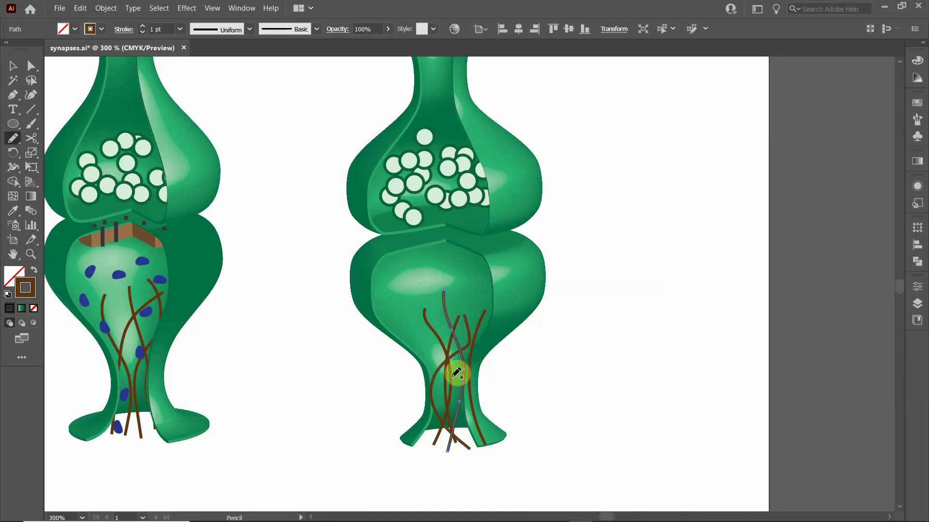
{"action": "left_click", "coordinate": [13, 66]}
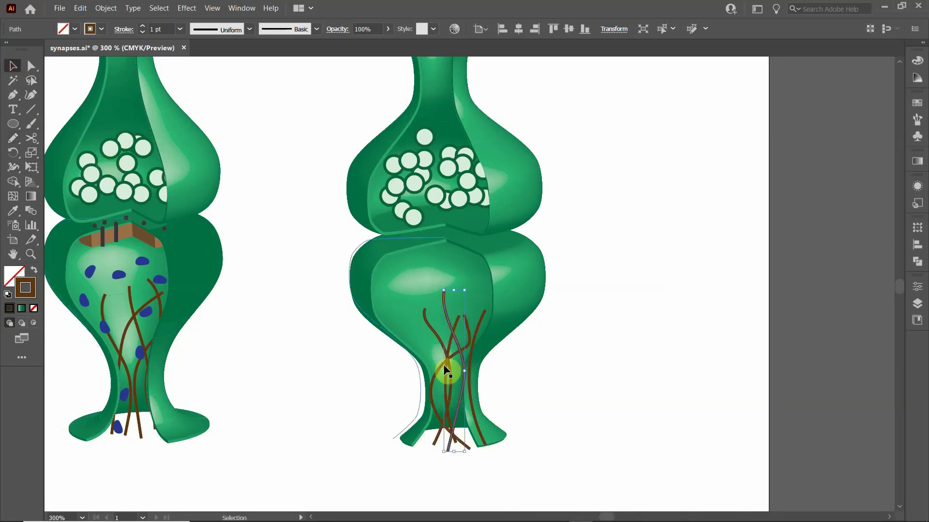
{"action": "left_click", "coordinate": [372, 404]}
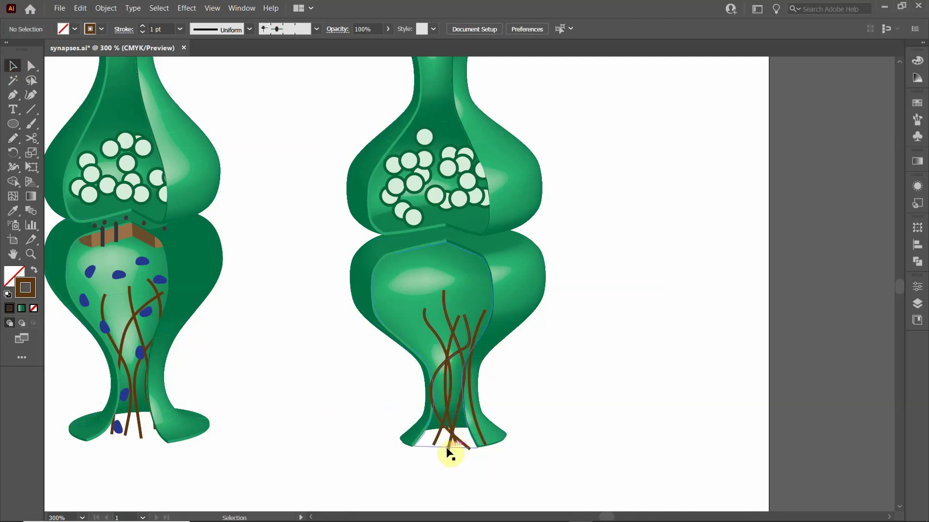
Try to select all the brown strands at once by selecting objects with the same appearance.
{"action": "left_click", "coordinate": [452, 440]}
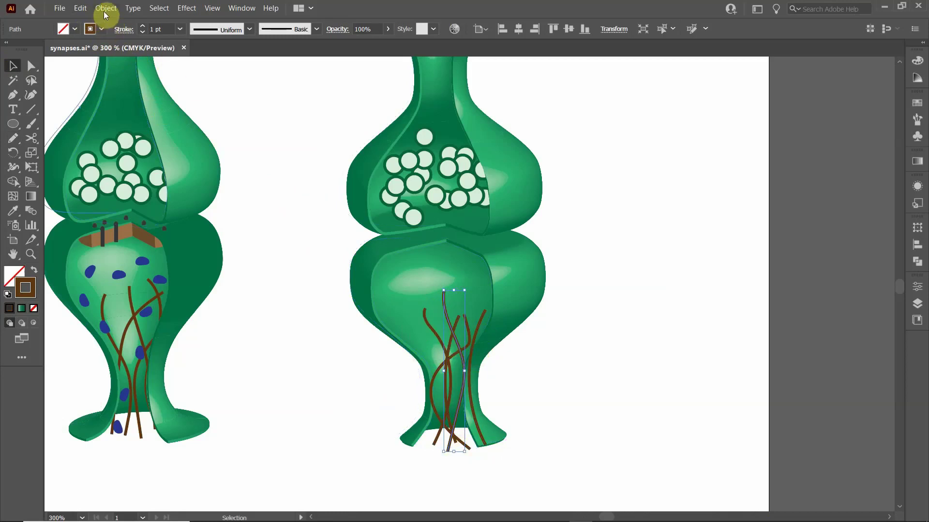
{"action": "left_click", "coordinate": [162, 10]}
{"action": "mouse_move", "coordinate": [177, 105]}
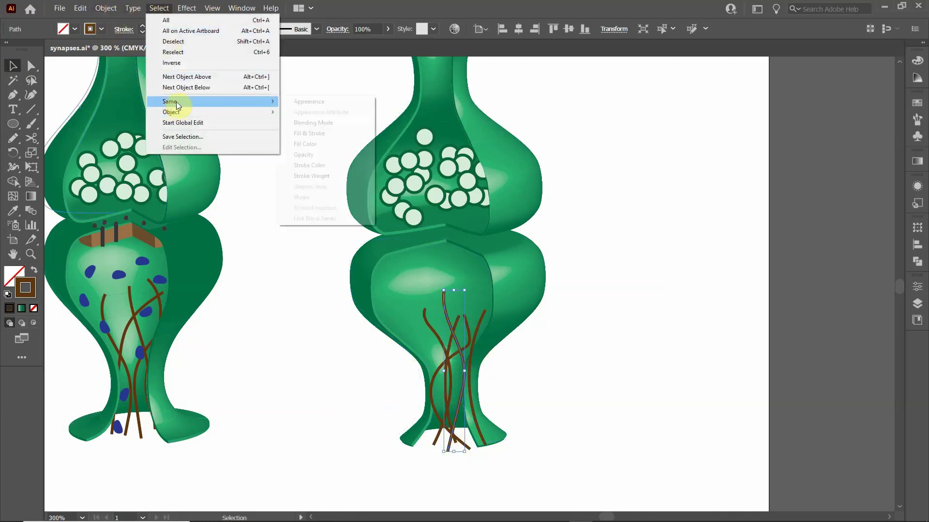
{"action": "left_click", "coordinate": [293, 102]}
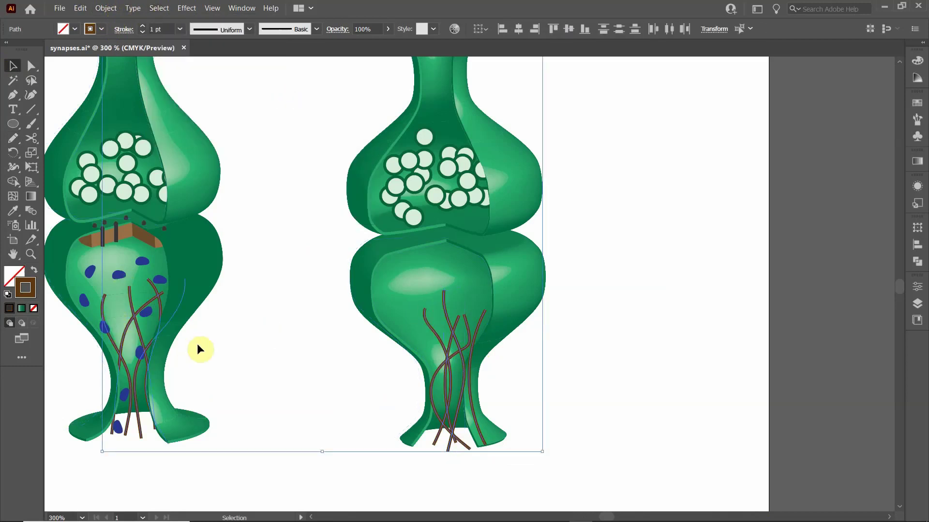
{"action": "left_click", "coordinate": [301, 357]}
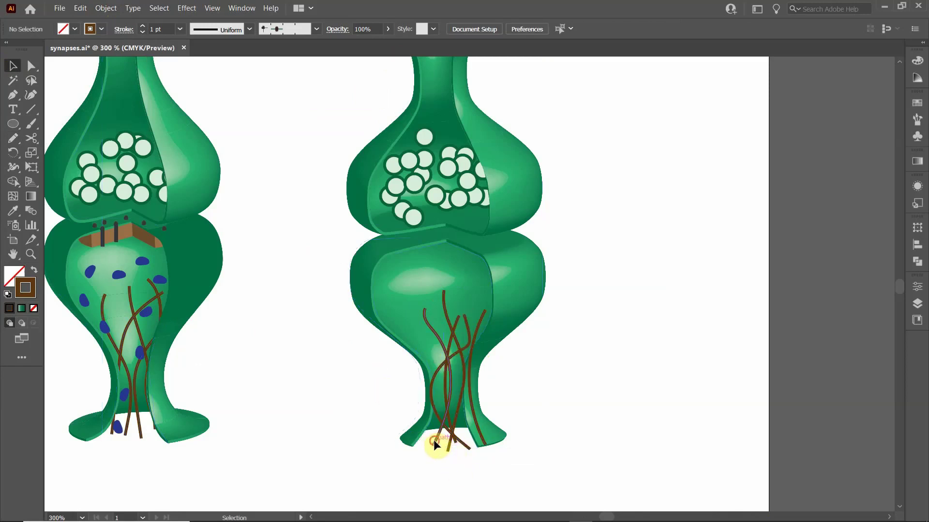
{"action": "left_click", "coordinate": [433, 440]}
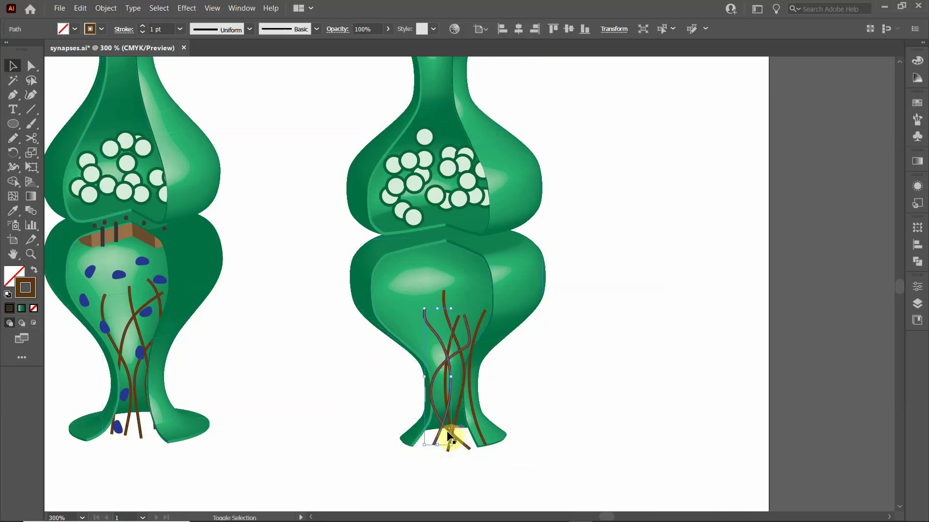
{"action": "left_click_drag", "start_coordinate": [447, 438], "coordinate": [447, 439]}
{"action": "left_click", "coordinate": [524, 303], "text": "shift"}
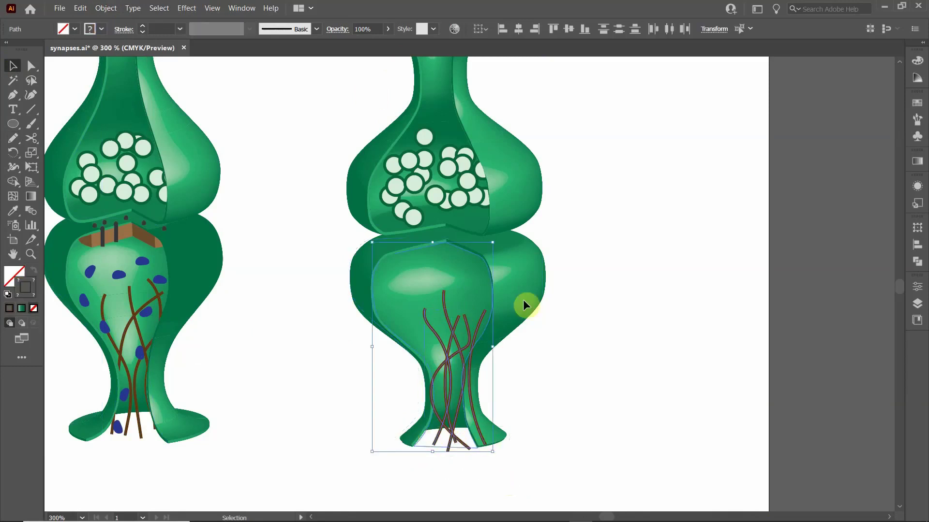
{"action": "left_click_drag", "start_coordinate": [393, 250], "coordinate": [395, 258]}
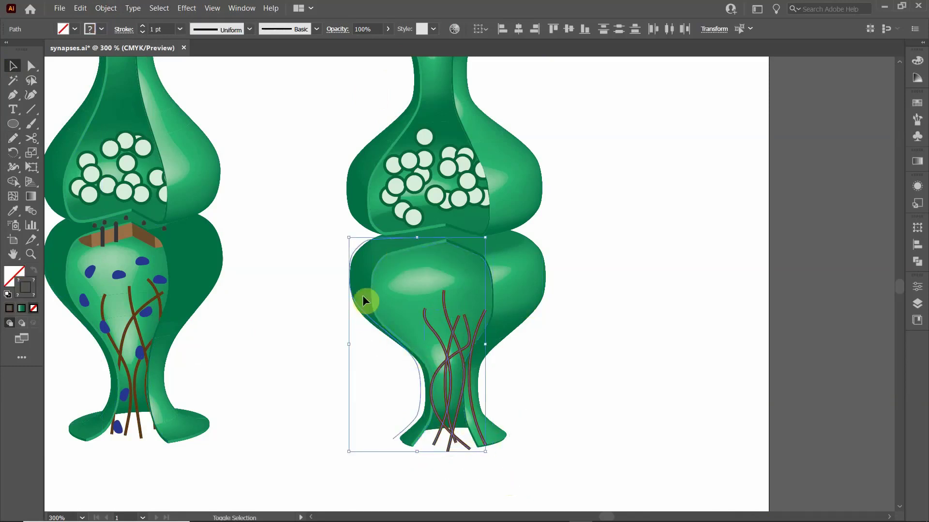
{"action": "left_click", "coordinate": [358, 245], "text": "shift"}
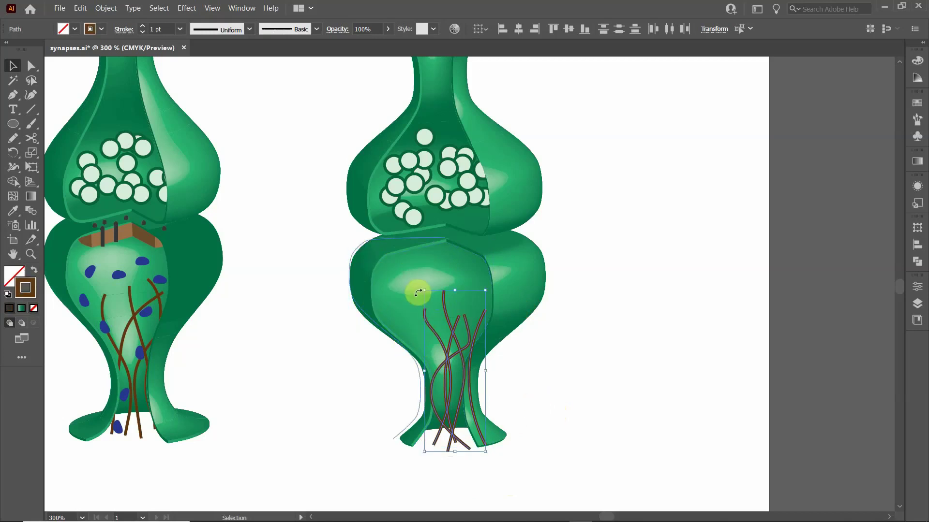
{"action": "left_click", "coordinate": [414, 247], "text": "shift"}
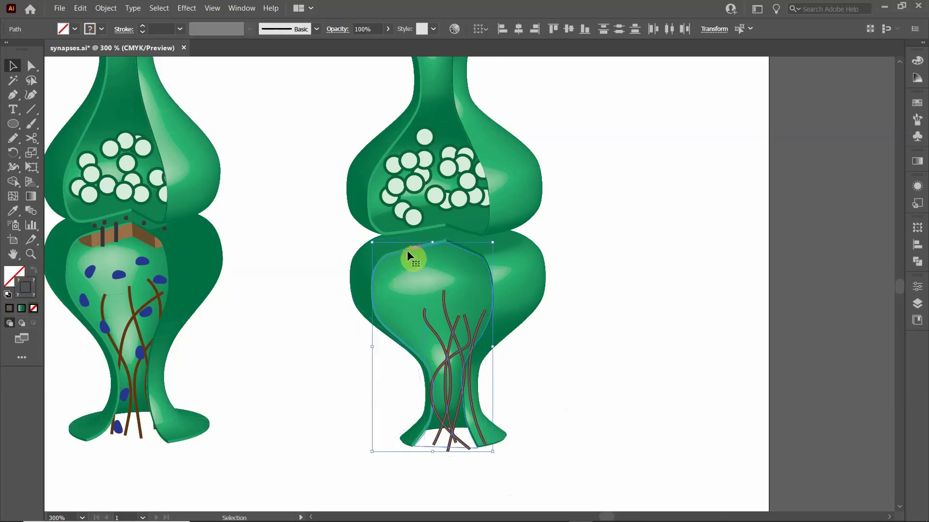
{"action": "left_click", "coordinate": [351, 402]}
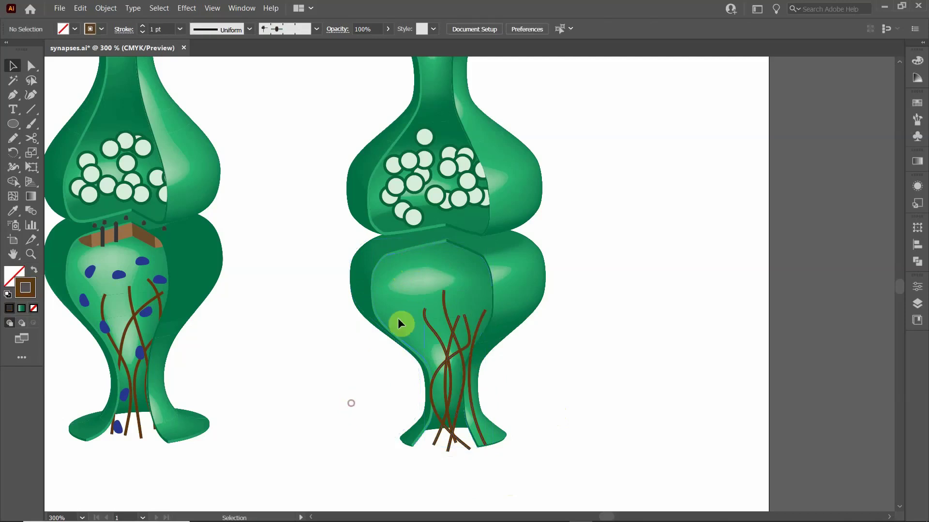
Bring the closed cut-out outline on the lower body to the front, above the brown strands.
{"action": "left_click", "coordinate": [411, 248]}
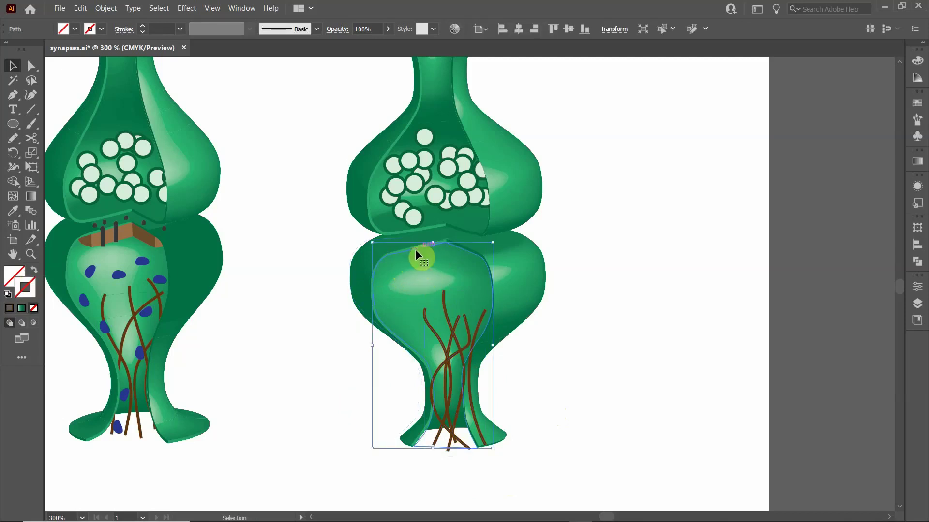
{"action": "right_click", "coordinate": [415, 253]}
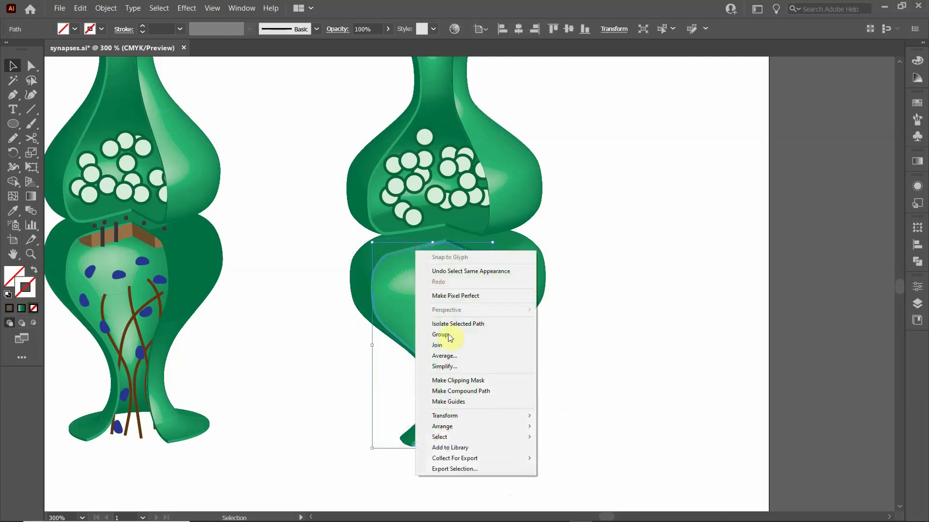
{"action": "left_click", "coordinate": [342, 332]}
{"action": "left_click", "coordinate": [403, 251]}
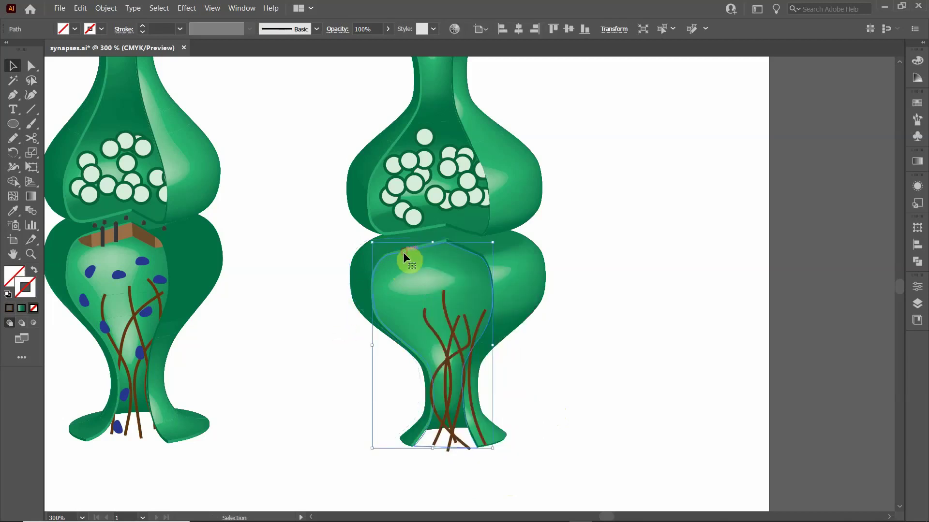
{"action": "right_click", "coordinate": [409, 250]}
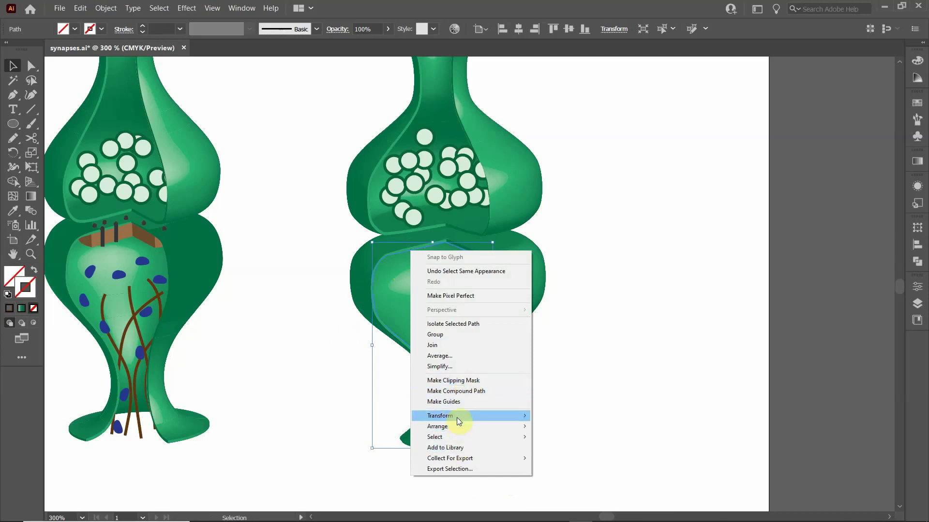
{"action": "mouse_move", "coordinate": [473, 428]}
{"action": "left_click", "coordinate": [556, 428]}
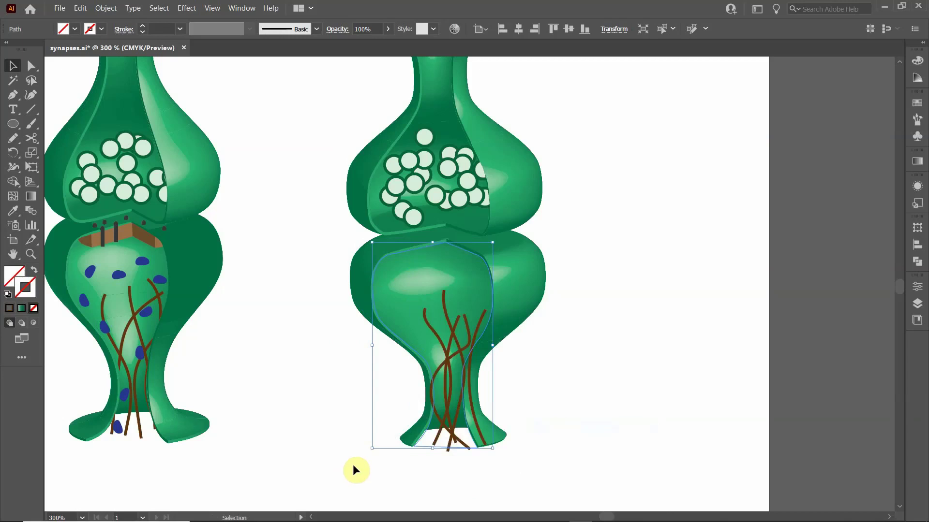
Add all the brown strands to the outline's selection, make a clipping mask from them, and deselect the result.
{"action": "left_click", "coordinate": [446, 353], "text": "shift"}
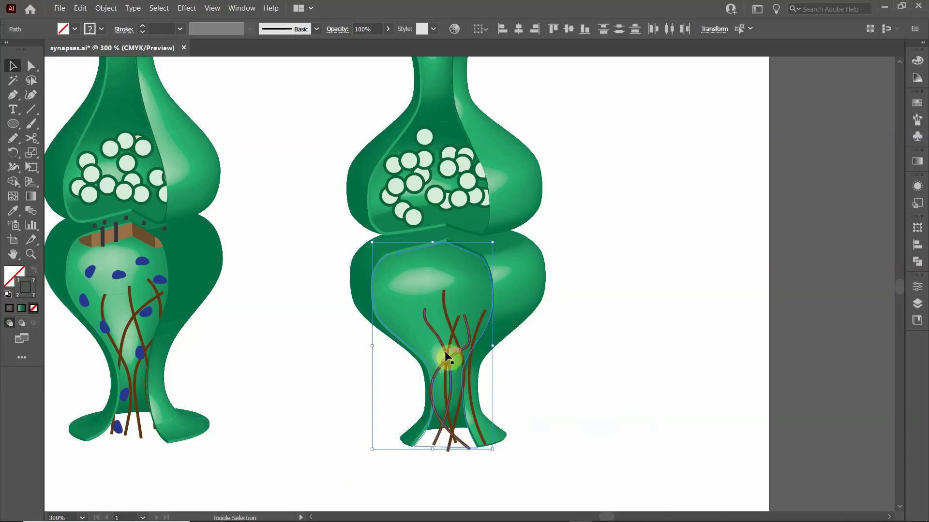
{"action": "left_click", "coordinate": [448, 319], "text": "shift"}
{"action": "left_click", "coordinate": [477, 353], "text": "shift"}
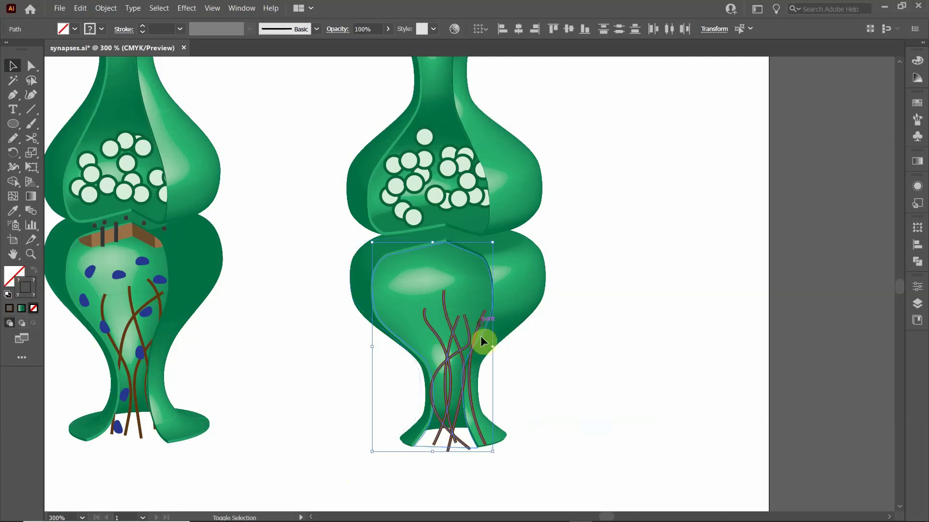
{"action": "right_click", "coordinate": [401, 254]}
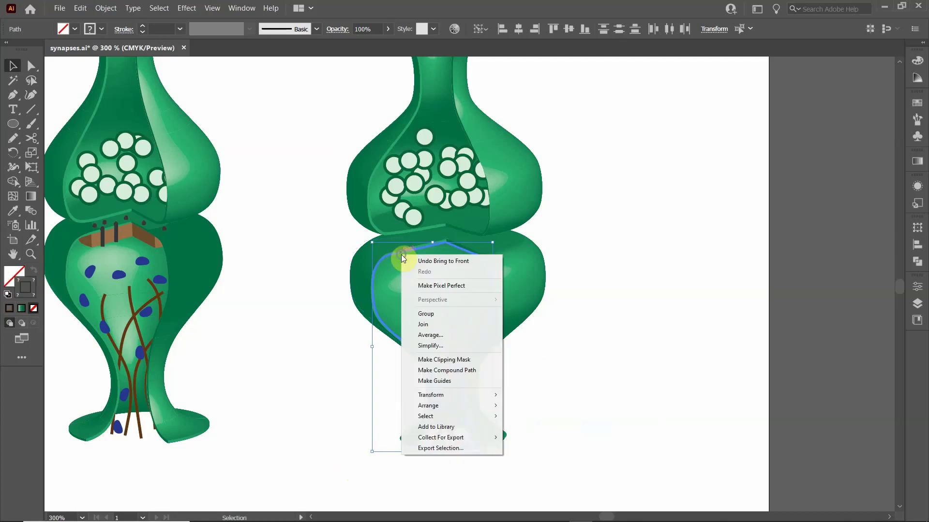
{"action": "left_click", "coordinate": [438, 359]}
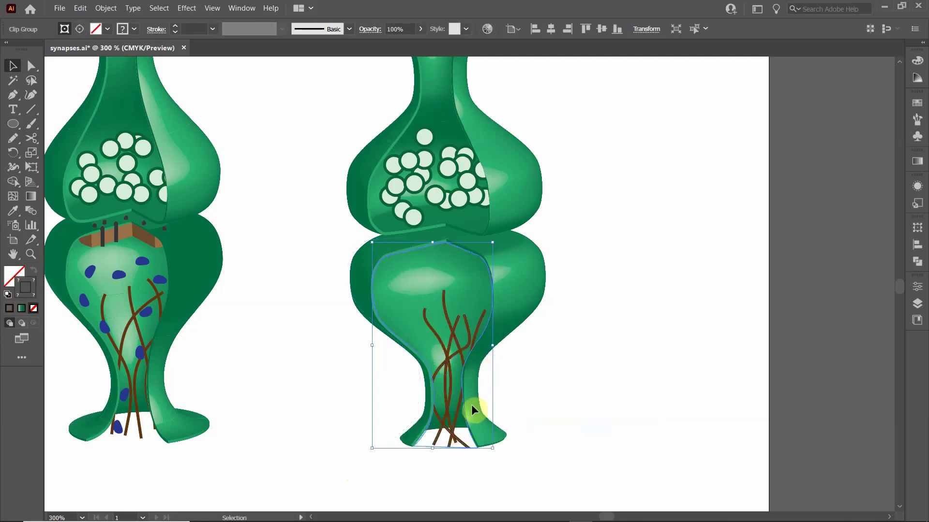
{"action": "left_click", "coordinate": [320, 383]}
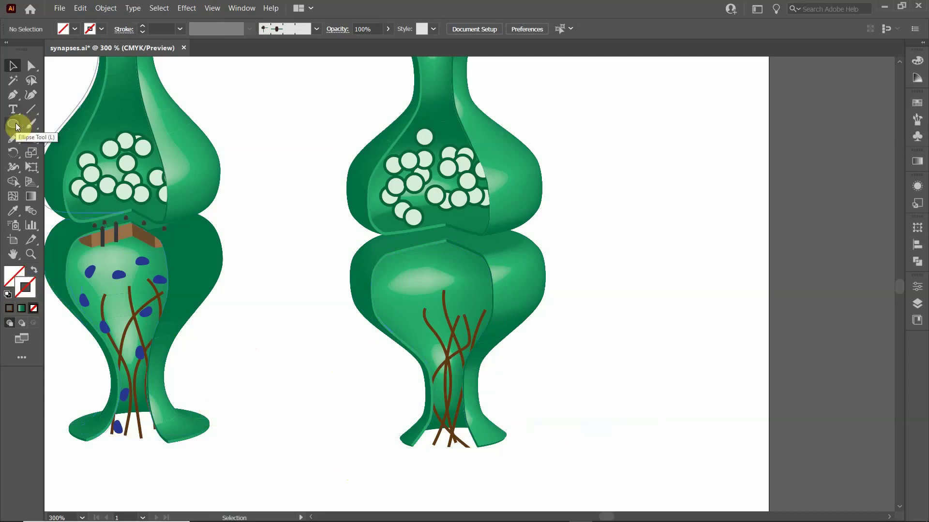
Draw a small closed bean shape freehand in the empty space between the two synapses, fill it dark blue and deselect it.
{"action": "left_click", "coordinate": [13, 138]}
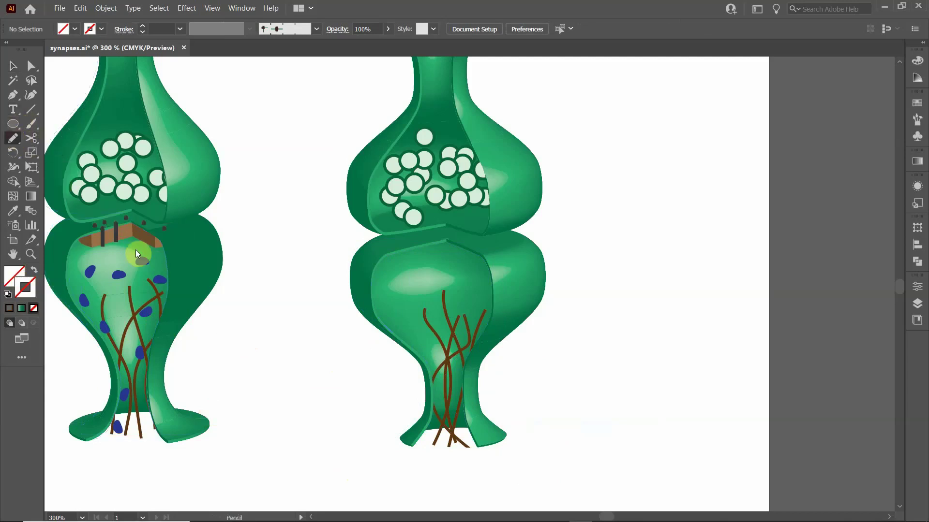
{"action": "scroll", "coordinate": [281, 352], "scroll_direction": "up", "scroll_amount": 4}
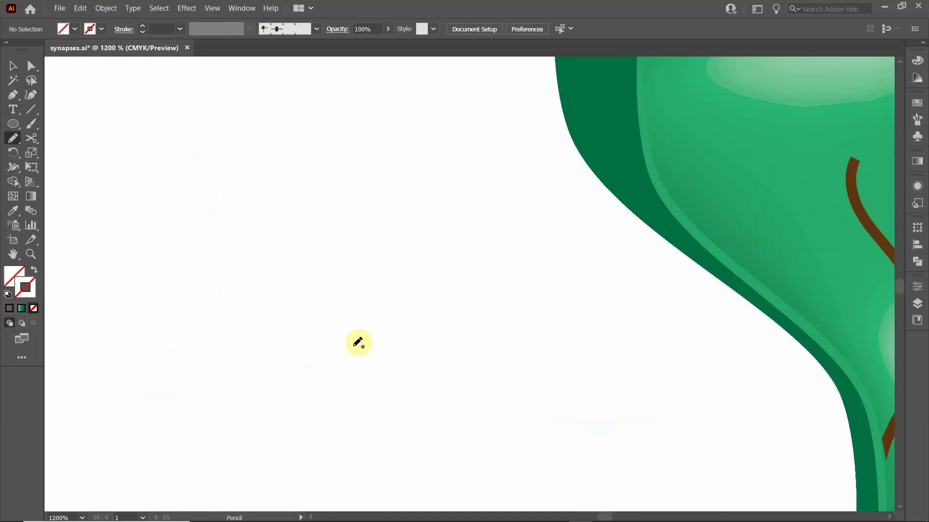
{"action": "mouse_move", "coordinate": [332, 347]}
{"action": "left_mouse_down"}
{"action": "mouse_move", "coordinate": [357, 300]}
{"action": "mouse_move", "coordinate": [367, 325]}
{"action": "mouse_move", "coordinate": [353, 346]}
{"action": "left_mouse_up"}
{"action": "left_click", "coordinate": [13, 66]}
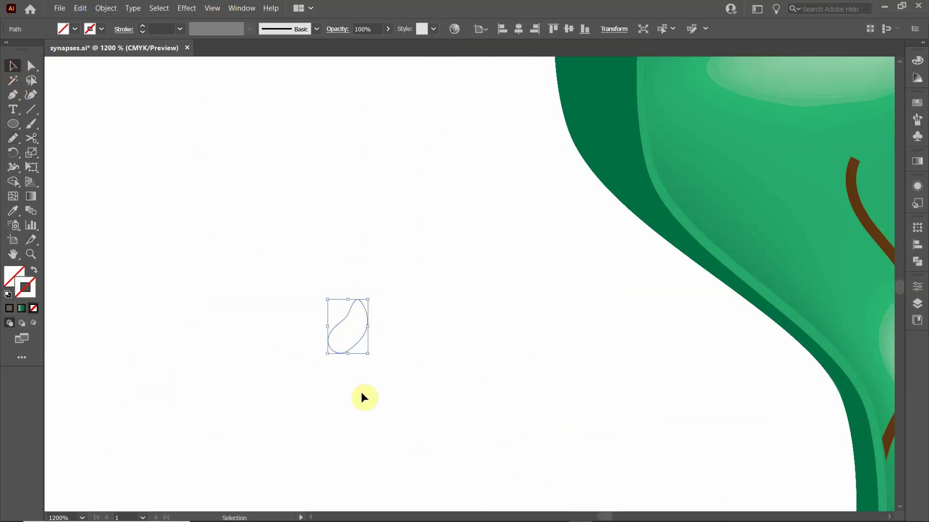
{"action": "left_click", "coordinate": [74, 29]}
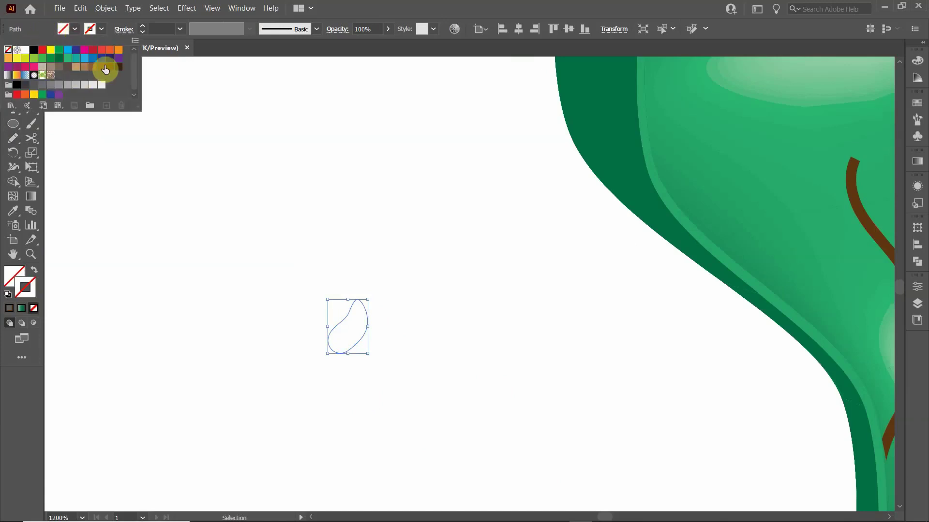
{"action": "left_click", "coordinate": [76, 50]}
{"action": "left_click", "coordinate": [402, 271]}
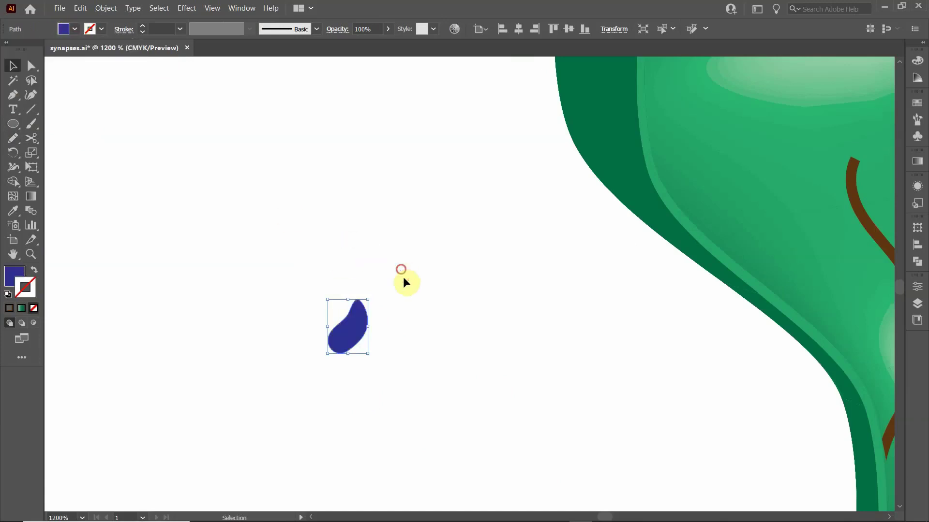
{"action": "left_click", "coordinate": [402, 274]}
Save the blue bean shape as a new dynamic symbol with the Graphic export type, leaving nothing selected.
{"action": "scroll", "coordinate": [477, 384], "scroll_direction": "down", "scroll_amount": 1}
{"action": "scroll", "coordinate": [477, 384], "scroll_direction": "down", "scroll_amount": 5}
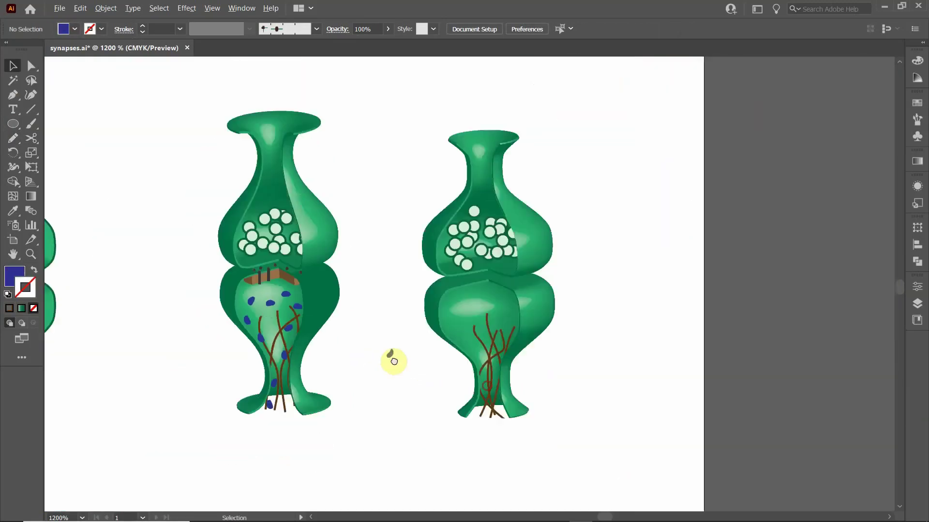
{"action": "scroll", "coordinate": [401, 365], "scroll_direction": "up", "scroll_amount": 1}
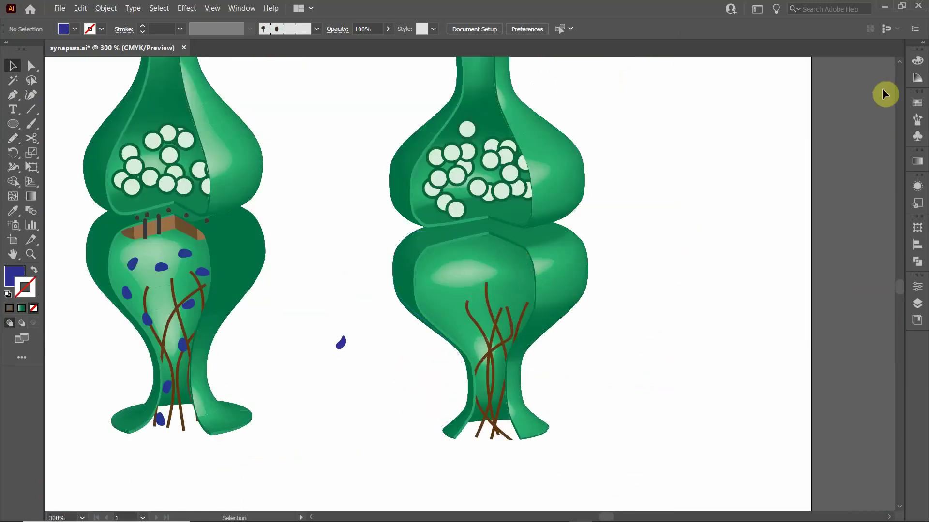
{"action": "left_click", "coordinate": [917, 136]}
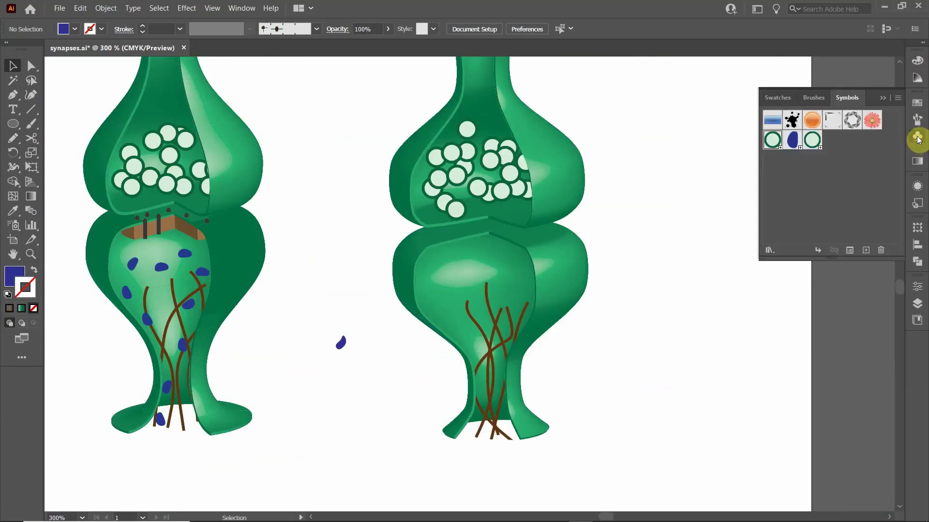
{"action": "left_click_drag", "start_coordinate": [341, 345], "coordinate": [824, 182]}
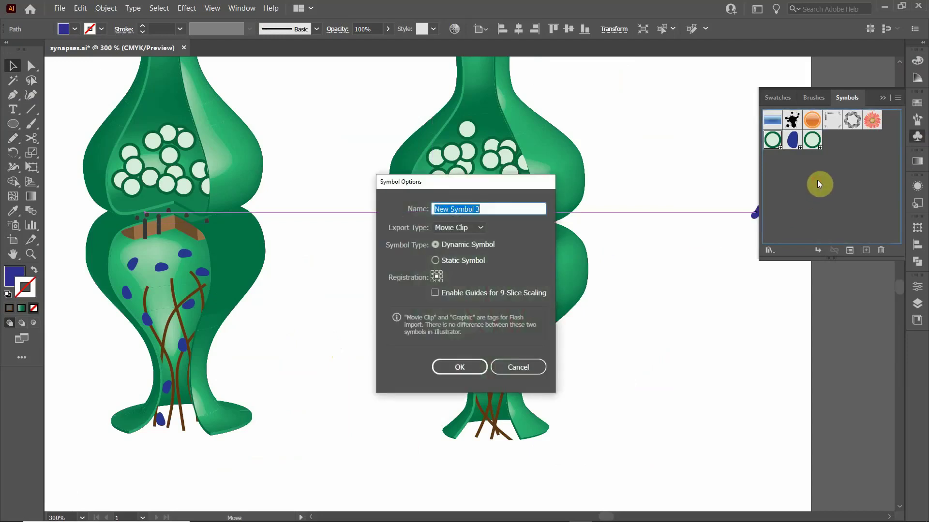
{"action": "left_click", "coordinate": [464, 229]}
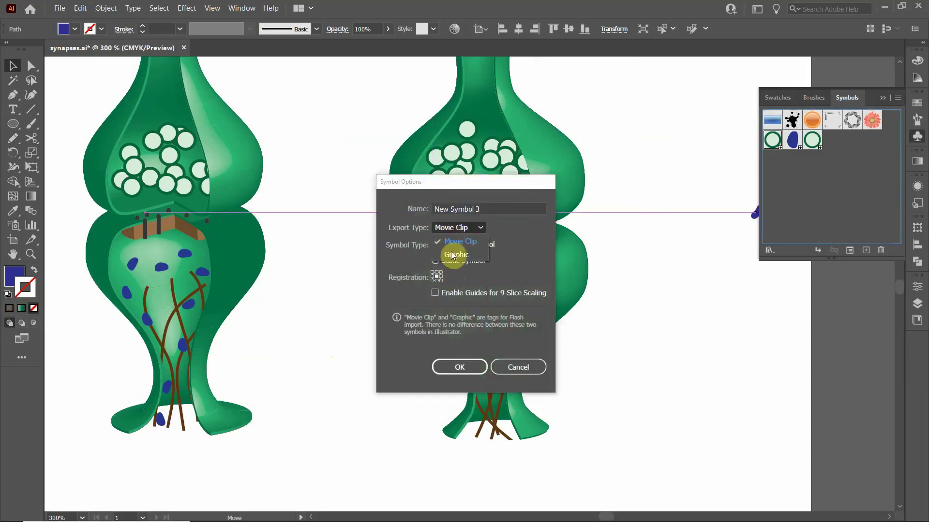
{"action": "left_click", "coordinate": [476, 252]}
{"action": "left_click", "coordinate": [459, 369]}
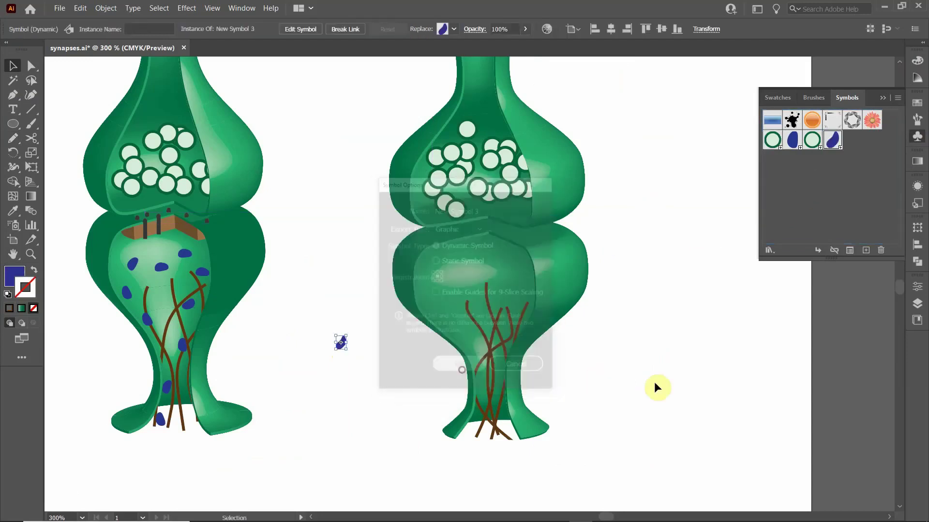
{"action": "left_click", "coordinate": [604, 368]}
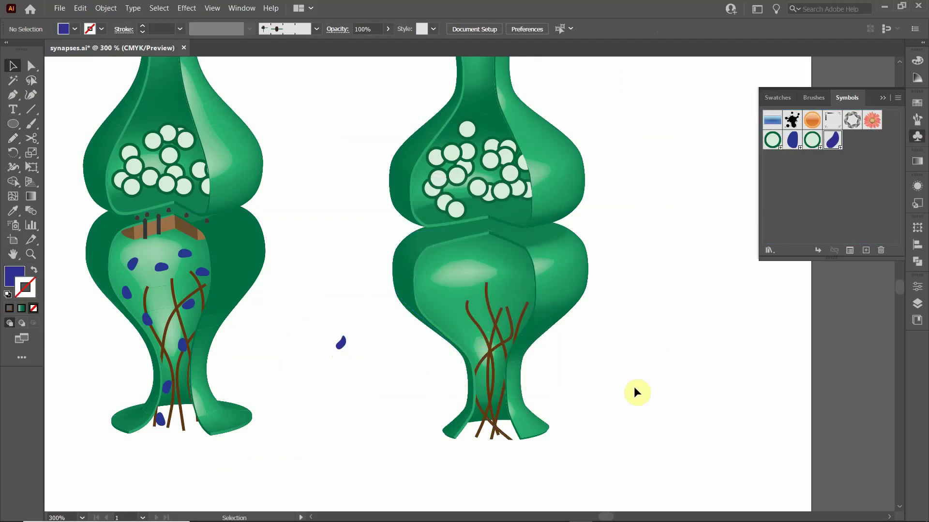
Spray the new blue bean symbol over the strands and cut-out inside the lower body's isolated clip group, ending with isolation closed.
{"action": "double_click", "coordinate": [494, 348]}
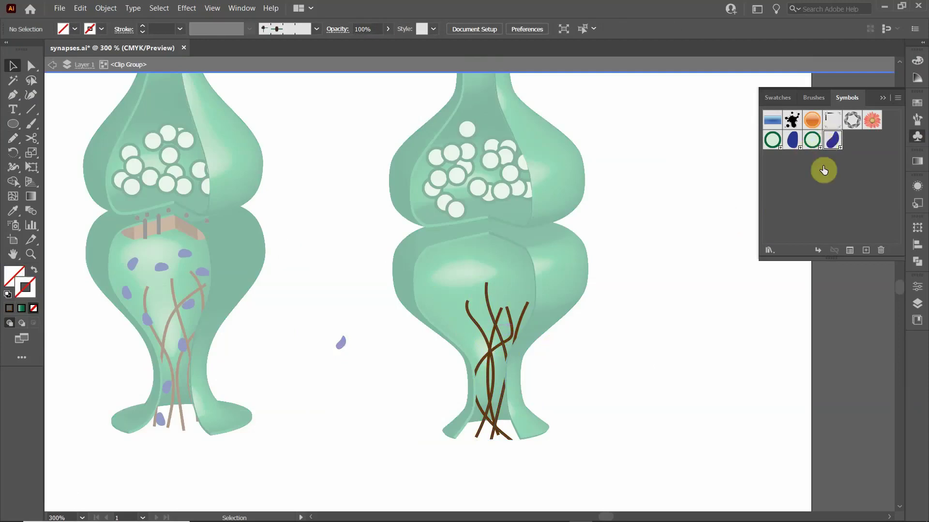
{"action": "left_click", "coordinate": [13, 225]}
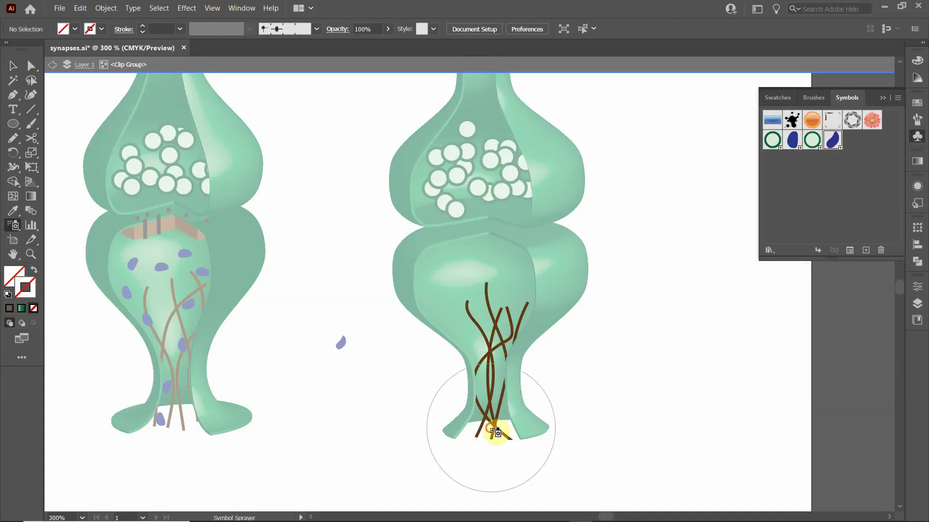
{"action": "mouse_move", "coordinate": [496, 429]}
{"action": "left_mouse_down"}
{"action": "mouse_move", "coordinate": [503, 353]}
{"action": "mouse_move", "coordinate": [485, 332]}
{"action": "mouse_move", "coordinate": [508, 303]}
{"action": "mouse_move", "coordinate": [524, 302]}
{"action": "mouse_move", "coordinate": [492, 351]}
{"action": "mouse_move", "coordinate": [492, 434]}
{"action": "mouse_move", "coordinate": [506, 435]}
{"action": "mouse_move", "coordinate": [510, 418]}
{"action": "mouse_move", "coordinate": [537, 450]}
{"action": "left_mouse_up"}
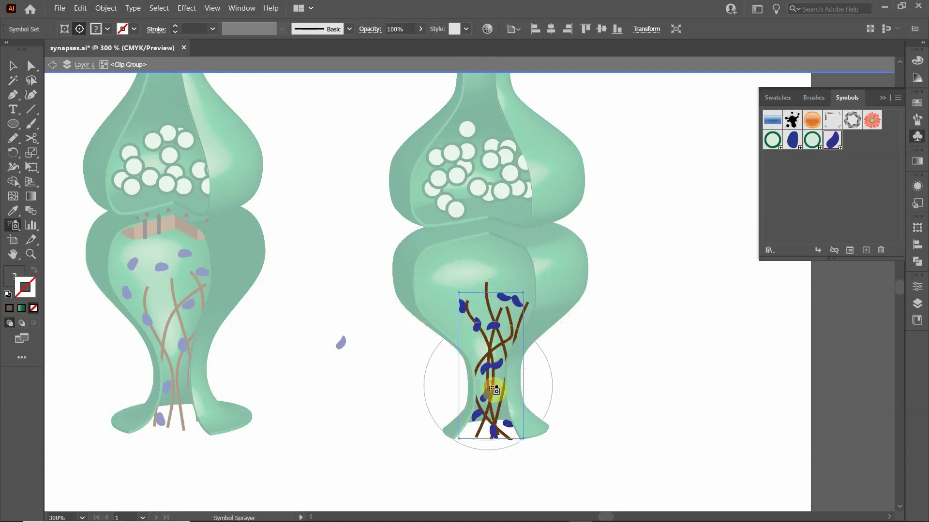
{"action": "mouse_move", "coordinate": [494, 389]}
{"action": "left_mouse_down"}
{"action": "mouse_move", "coordinate": [469, 332]}
{"action": "mouse_move", "coordinate": [460, 271]}
{"action": "mouse_move", "coordinate": [510, 306]}
{"action": "mouse_move", "coordinate": [429, 300]}
{"action": "left_mouse_up"}
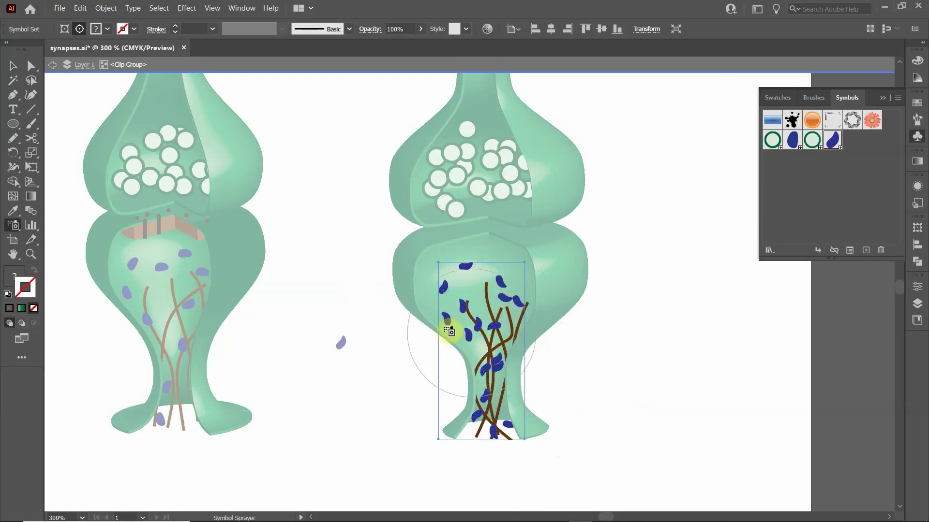
{"action": "left_click", "coordinate": [11, 66]}
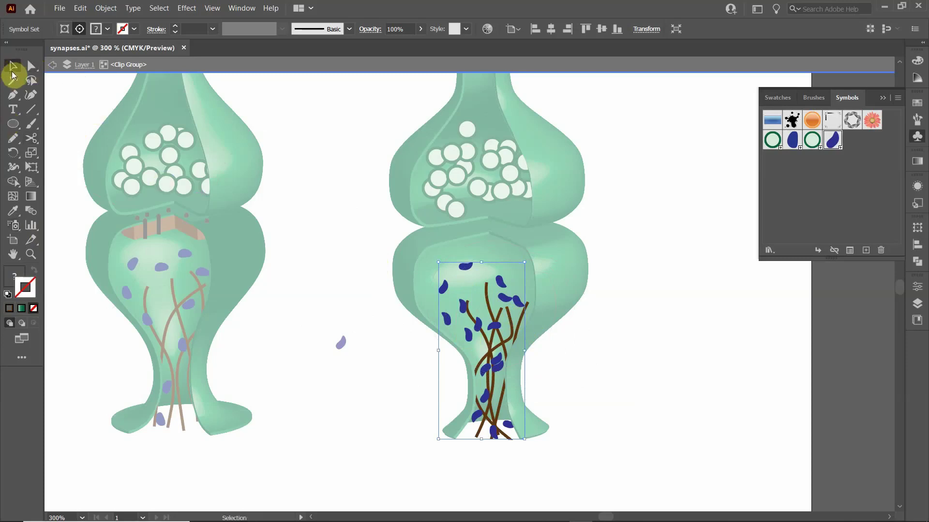
{"action": "left_click", "coordinate": [322, 236]}
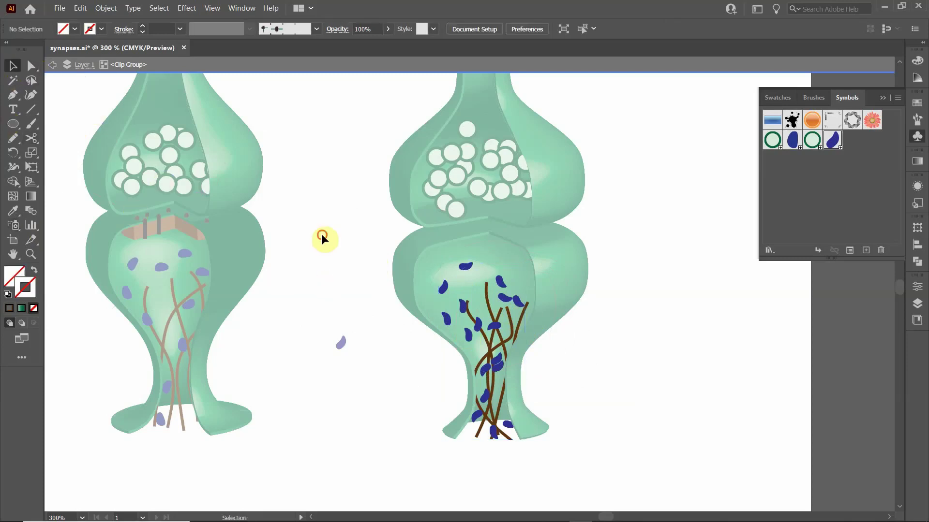
{"action": "double_click", "coordinate": [323, 237]}
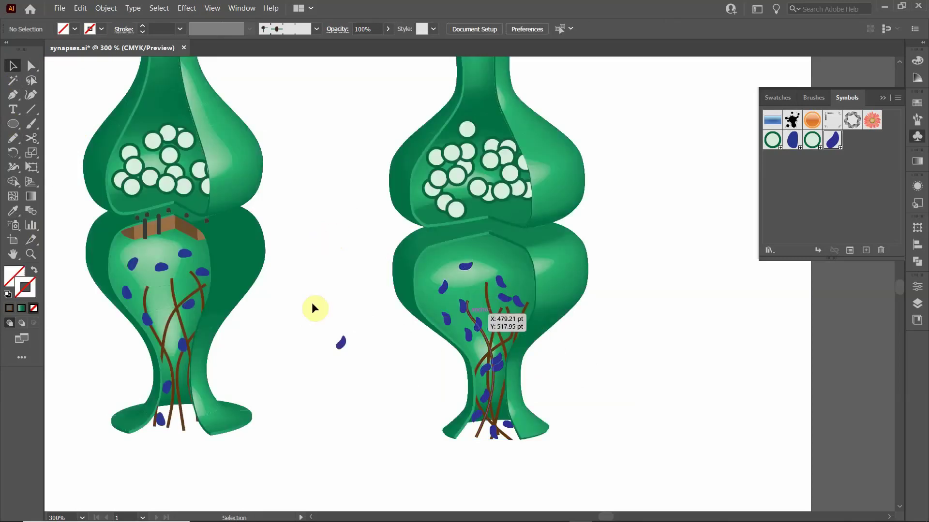
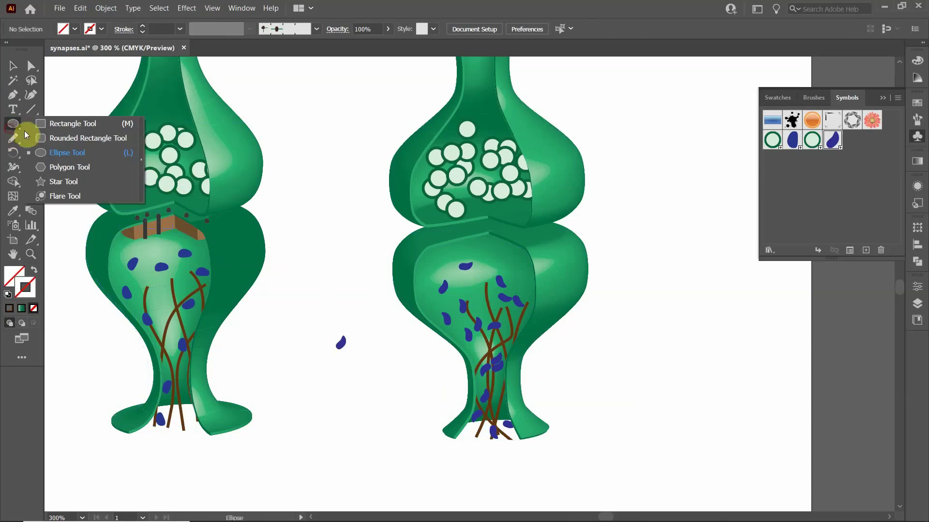
Draw a wide, thin rectangle without a stroke along the upper edge of the lower body's cut-out, fill it light brown and deselect it.
{"action": "left_click", "coordinate": [37, 124]}
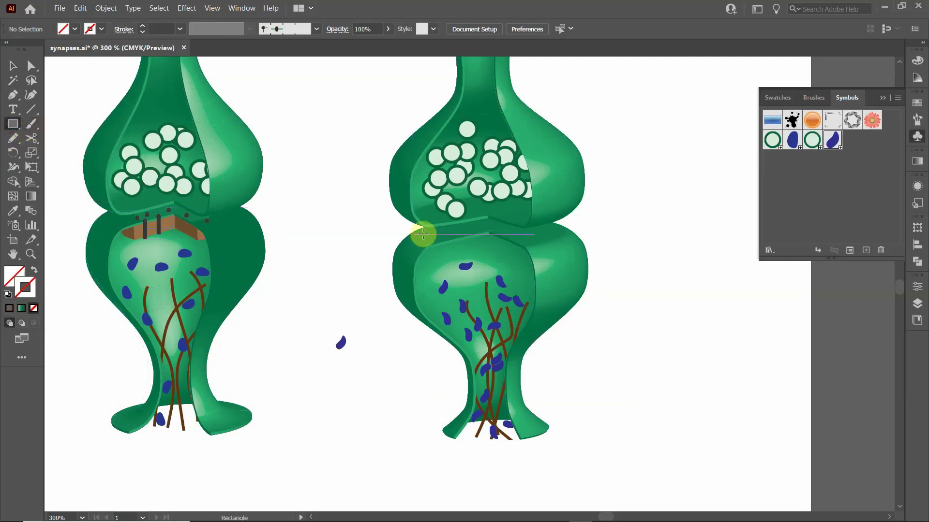
{"action": "left_click_drag", "start_coordinate": [423, 235], "coordinate": [492, 249]}
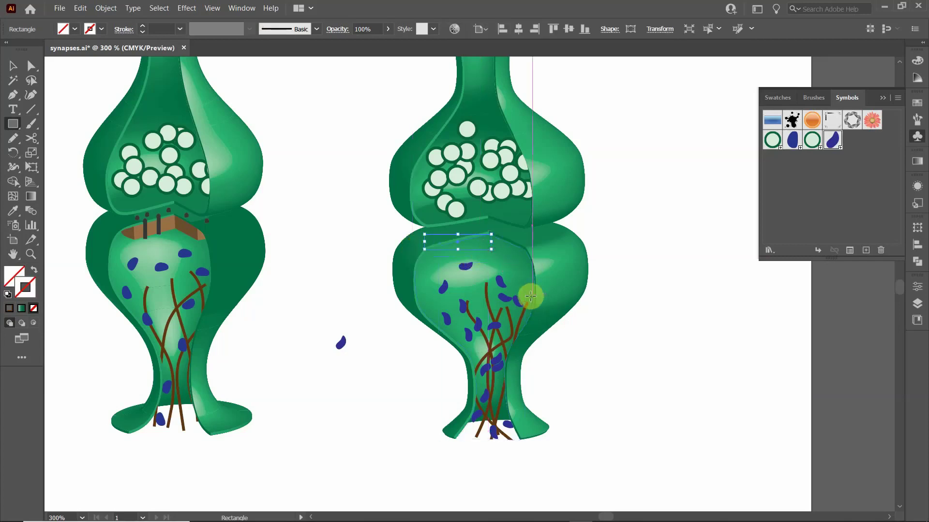
{"action": "left_click", "coordinate": [77, 29]}
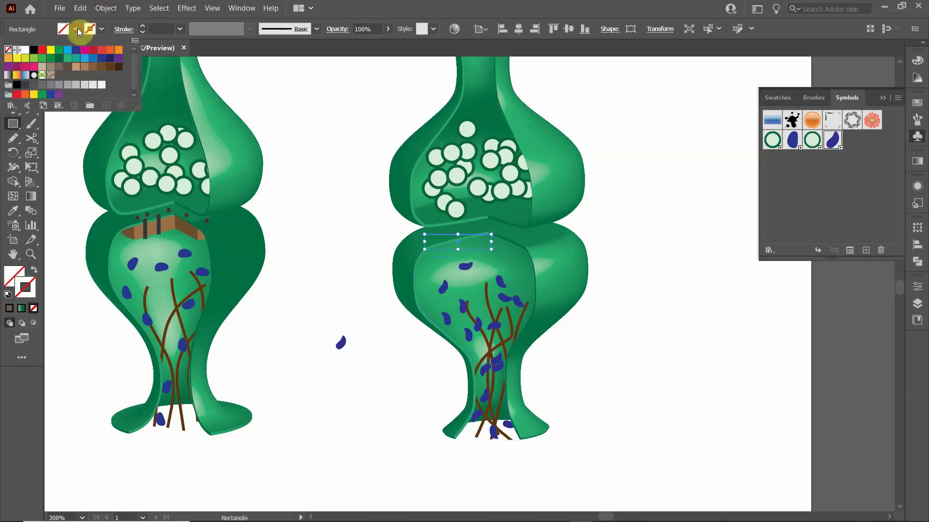
{"action": "left_click", "coordinate": [92, 67]}
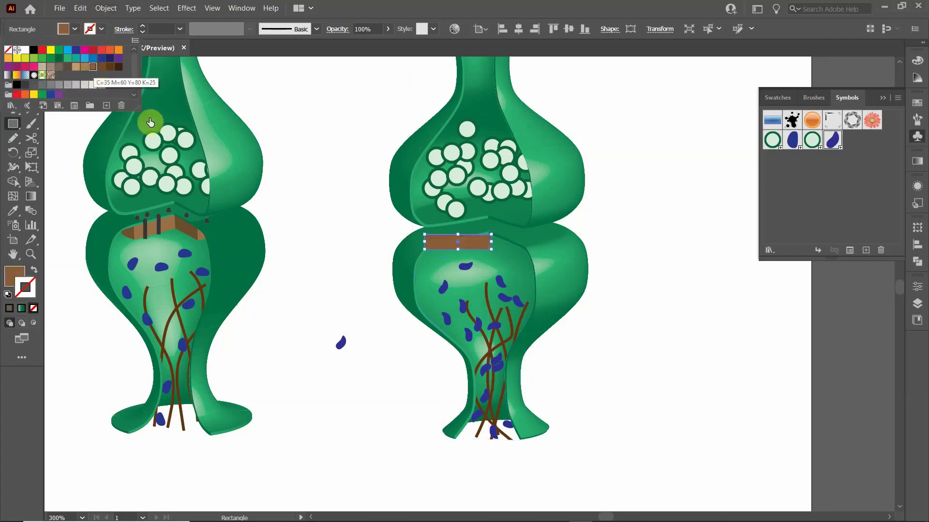
{"action": "left_click", "coordinate": [85, 67]}
{"action": "left_click", "coordinate": [132, 18]}
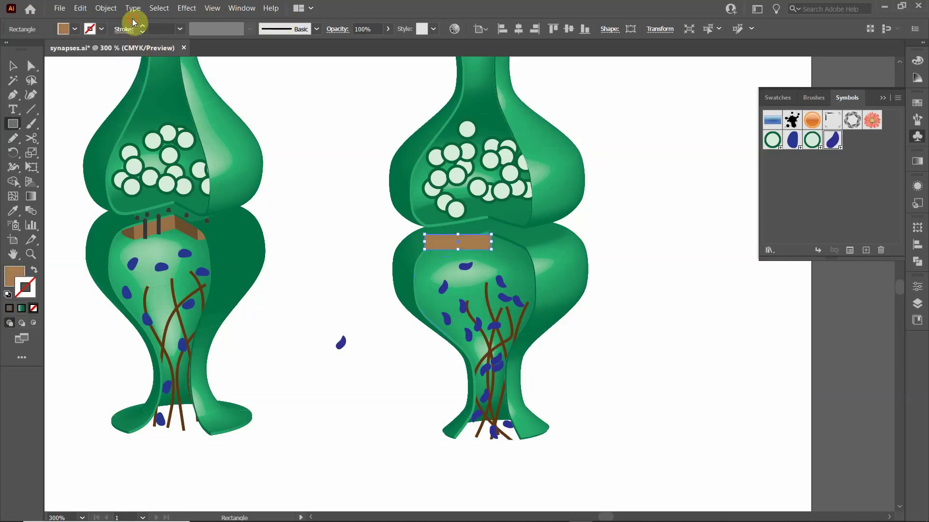
{"action": "left_click", "coordinate": [13, 65]}
{"action": "left_click", "coordinate": [346, 244]}
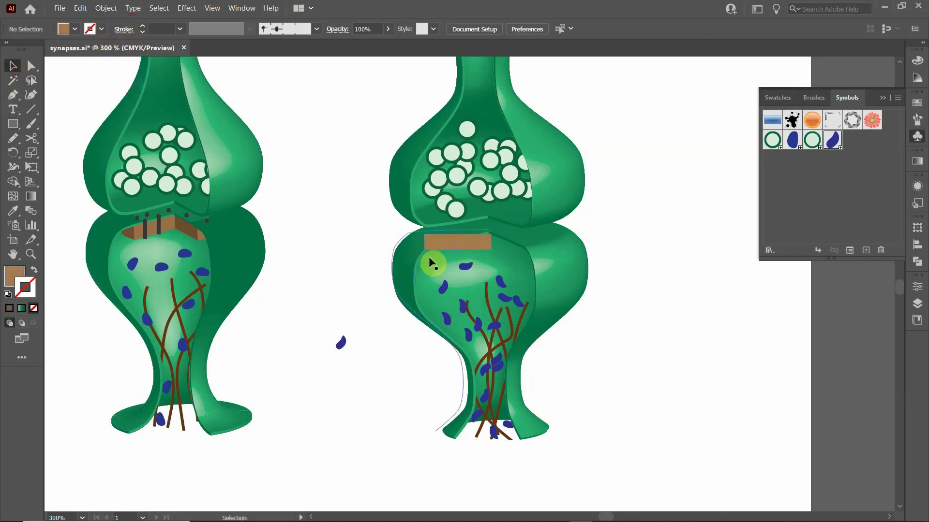
Cut the brown rectangle, paste it inside the lower body's isolated clip group and position it at the cut-out's upper edge.
{"action": "left_click", "coordinate": [458, 246]}
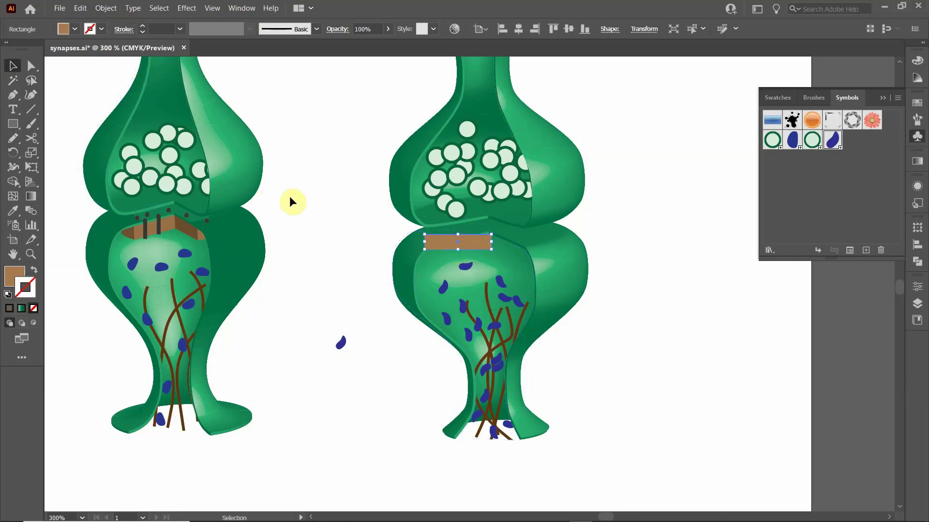
{"action": "left_click_drag", "start_coordinate": [472, 242], "coordinate": [362, 260]}
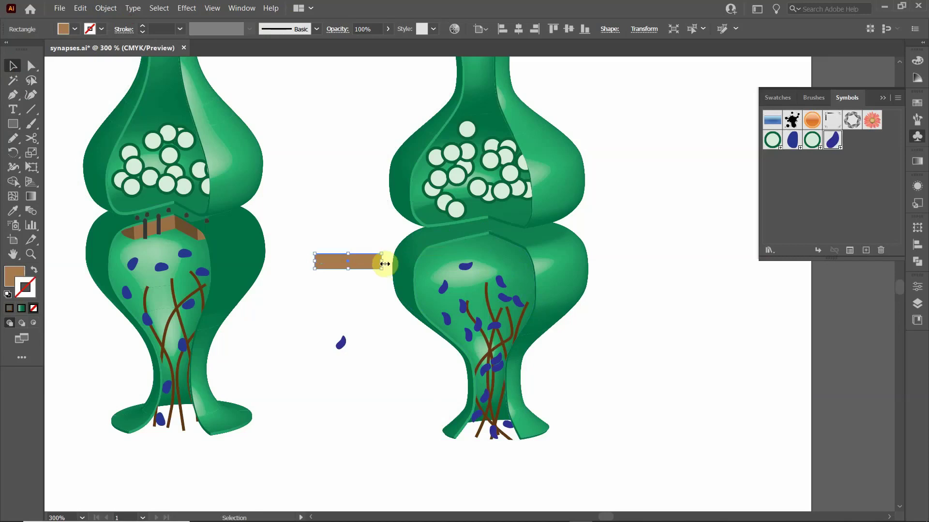
{"action": "key", "text": "Delete"}
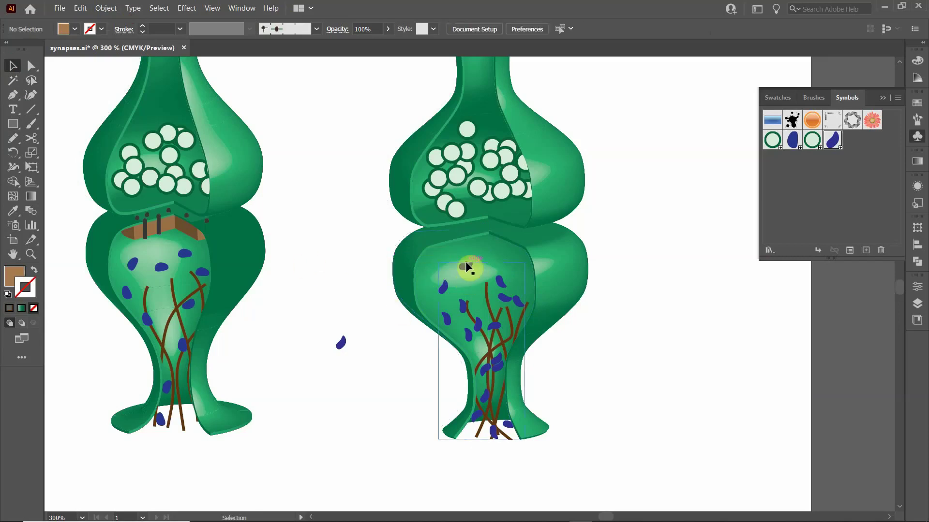
{"action": "left_click", "coordinate": [465, 263]}
{"action": "double_click", "coordinate": [465, 263]}
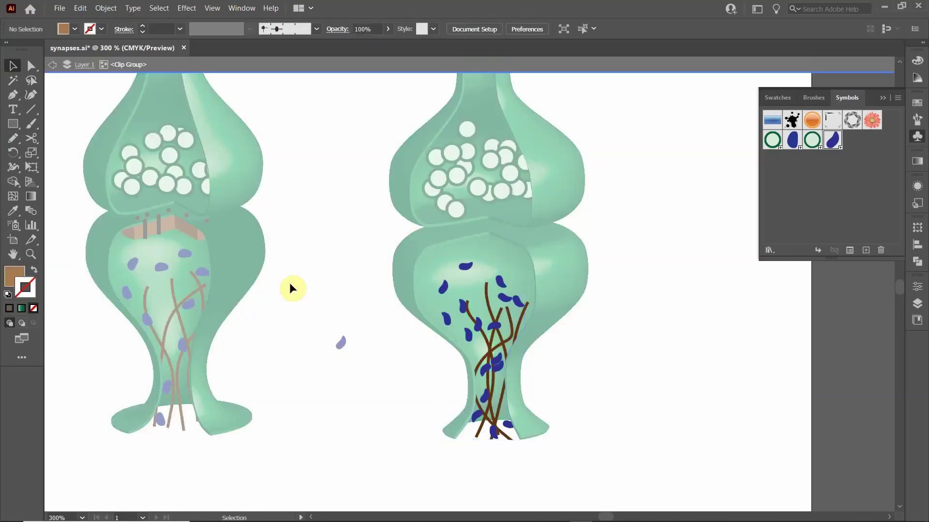
{"action": "key", "text": "ctrl+v"}
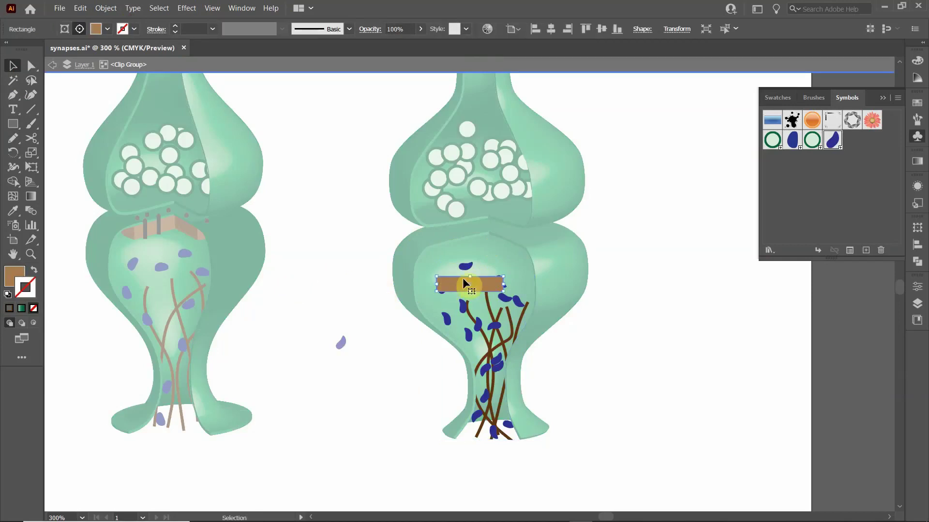
{"action": "left_click_drag", "start_coordinate": [463, 282], "coordinate": [464, 251]}
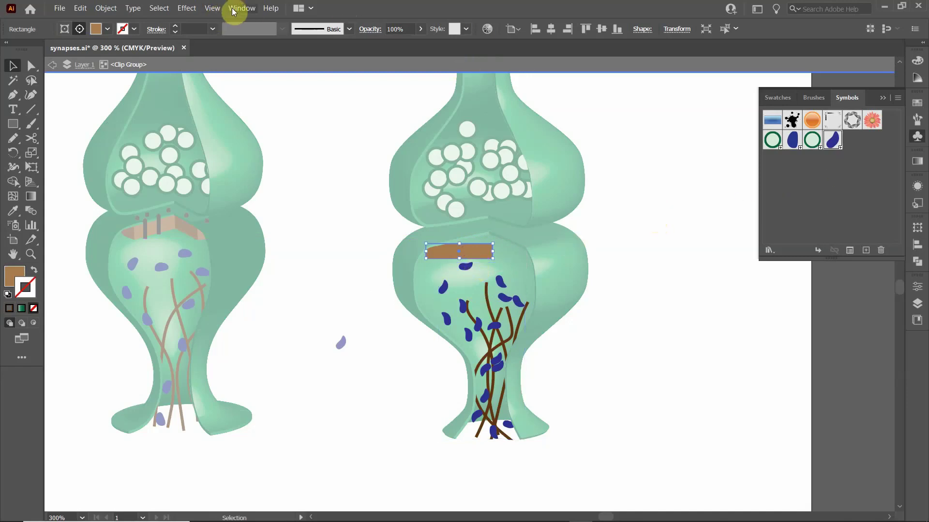
{"action": "left_click", "coordinate": [188, 10]}
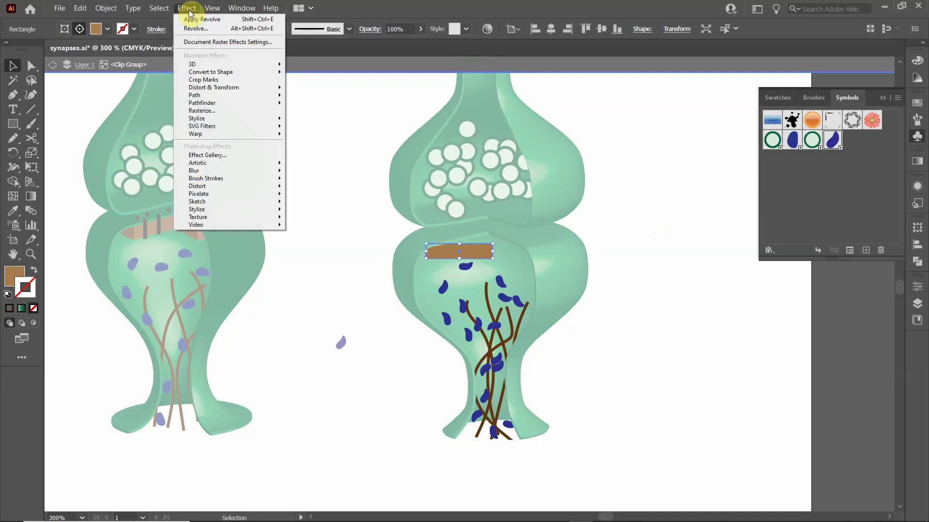
{"action": "mouse_move", "coordinate": [213, 65]}
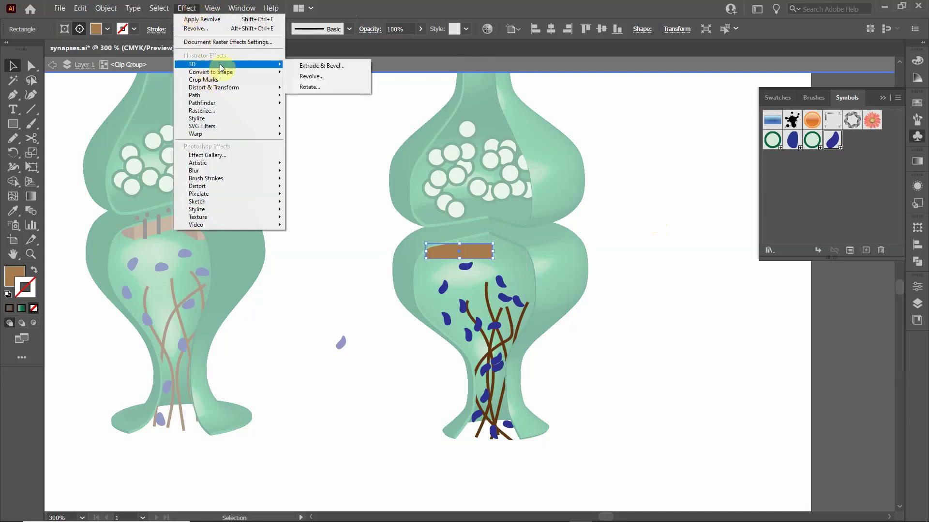
{"action": "left_click", "coordinate": [315, 86]}
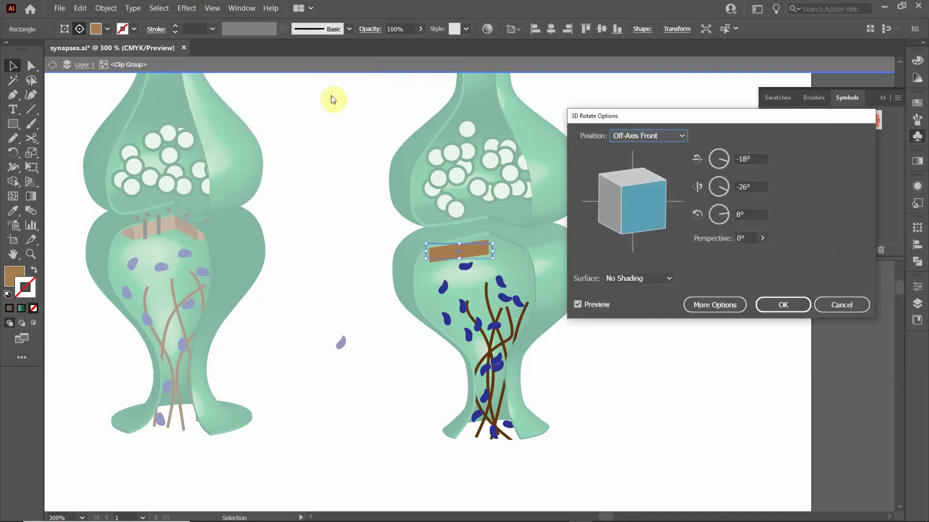
{"action": "left_click", "coordinate": [834, 305]}
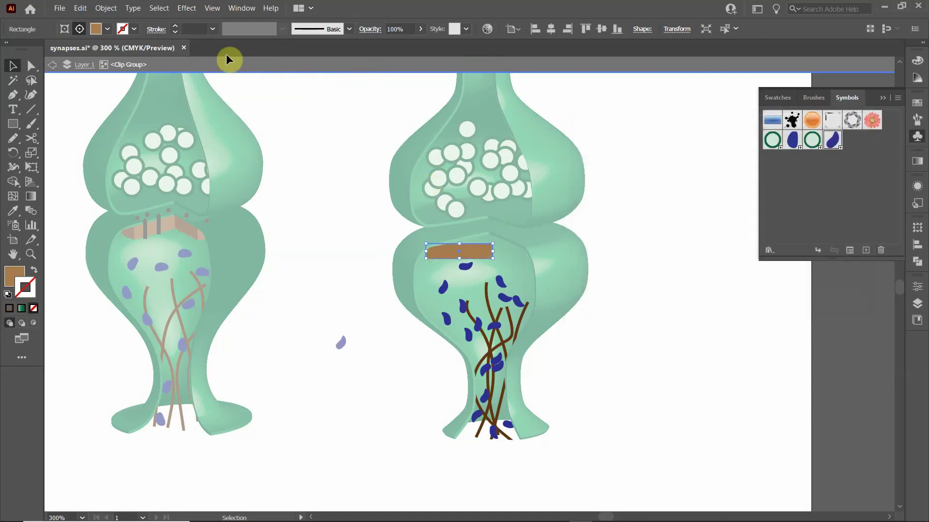
Apply a 3D Revolve effect to the brown rectangle with a revolve angle of 280°.
{"action": "left_click", "coordinate": [187, 8]}
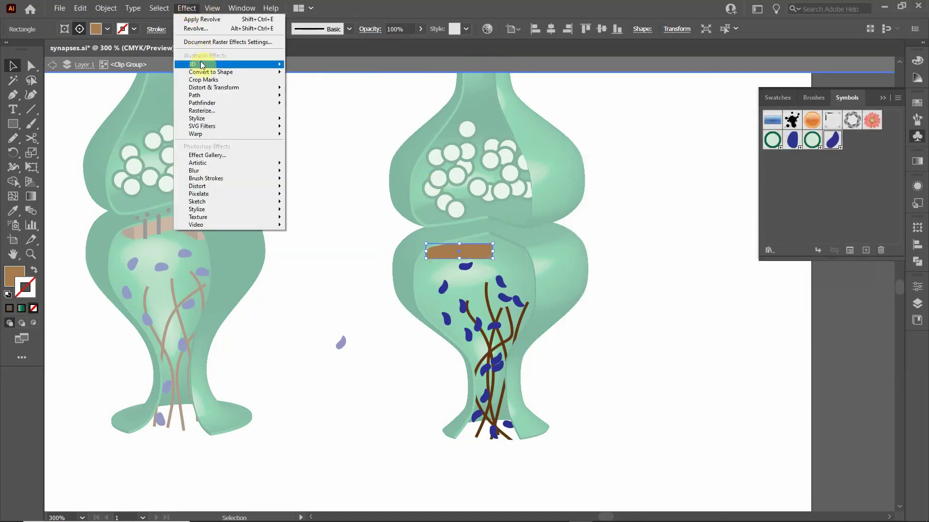
{"action": "mouse_move", "coordinate": [208, 63]}
{"action": "left_click", "coordinate": [306, 77]}
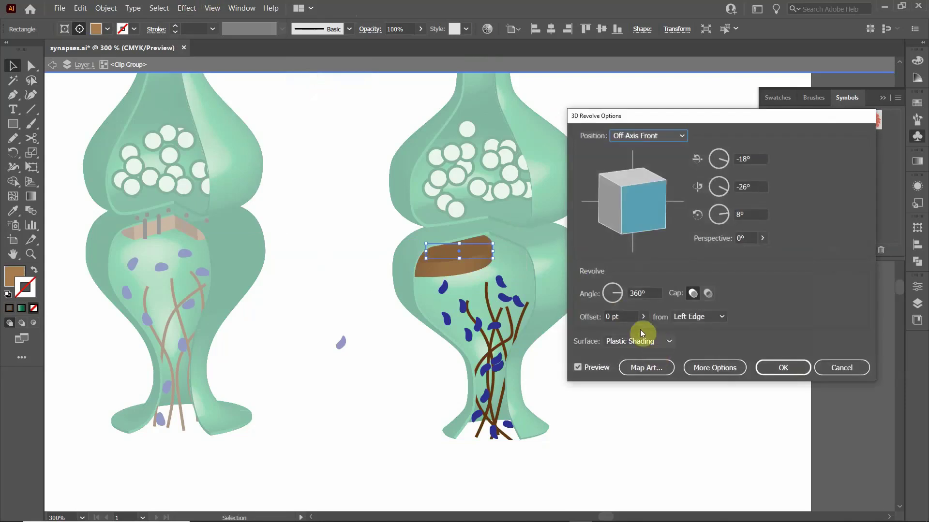
{"action": "double_click", "coordinate": [652, 293]}
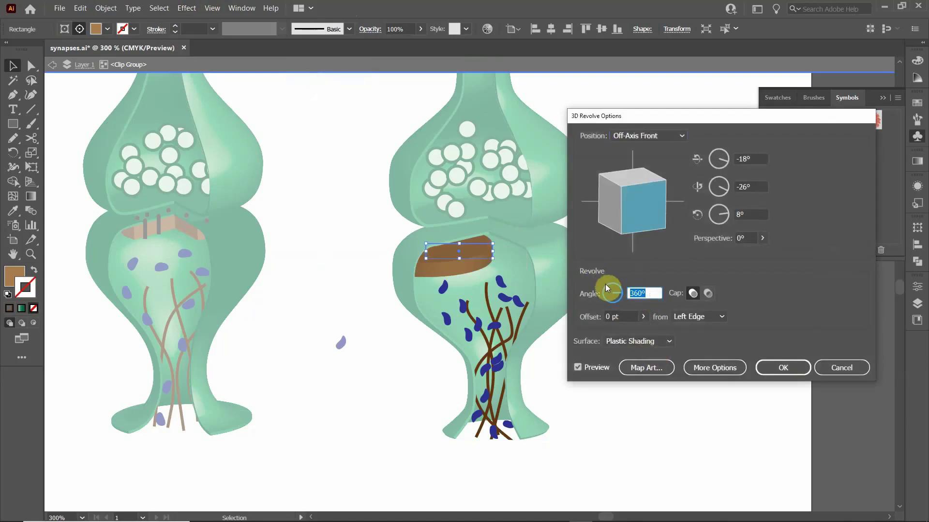
{"action": "type", "text": "280"}
Set the brown revolve's Y rotation to -60° and Z rotation to 150°, apply the effect and leave the isolated clip group.
{"action": "double_click", "coordinate": [749, 216]}
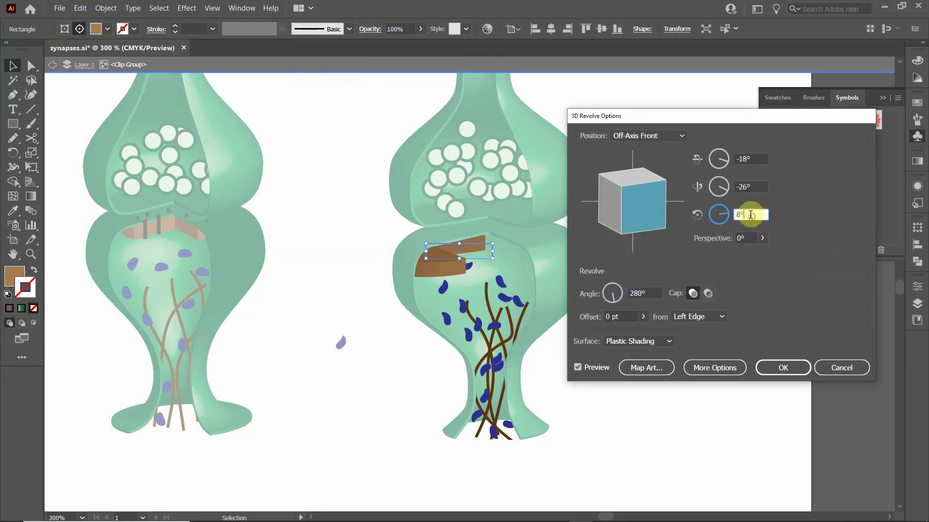
{"action": "double_click", "coordinate": [748, 187]}
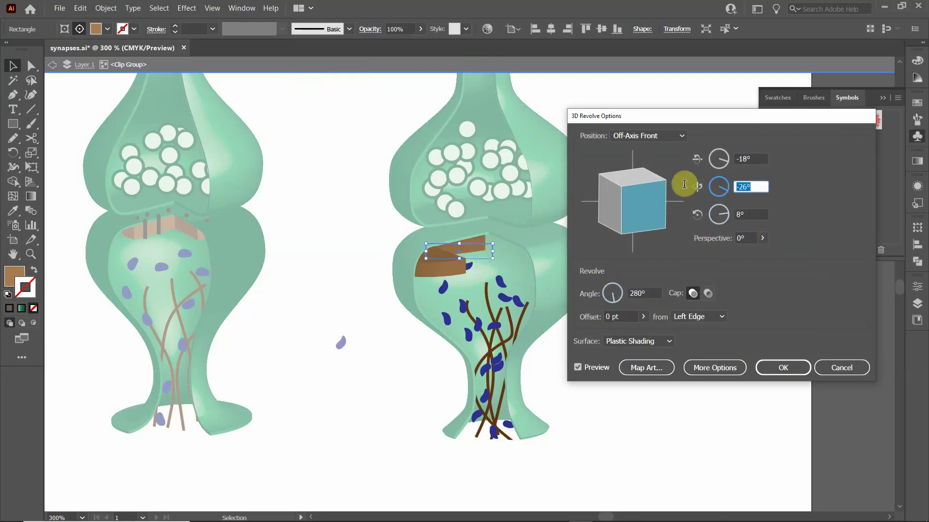
{"action": "type", "text": "-60"}
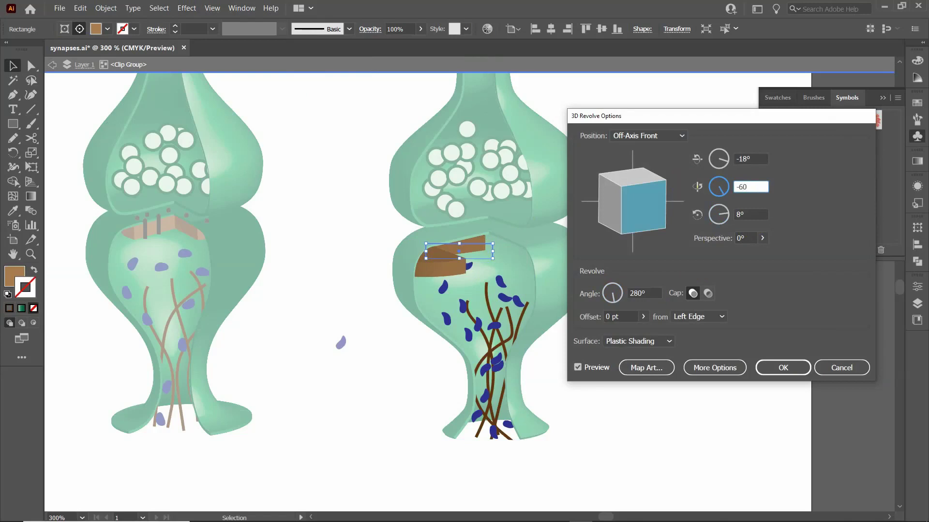
{"action": "double_click", "coordinate": [750, 215]}
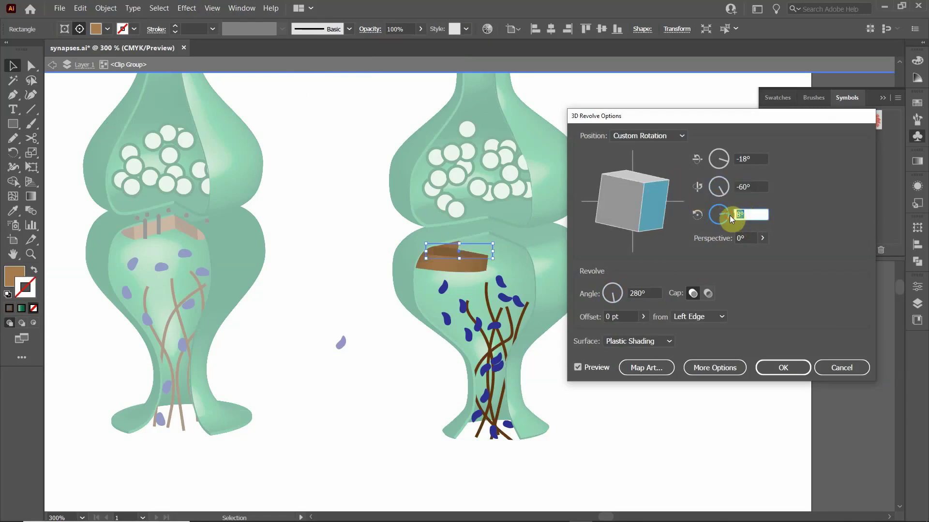
{"action": "type", "text": "18"}
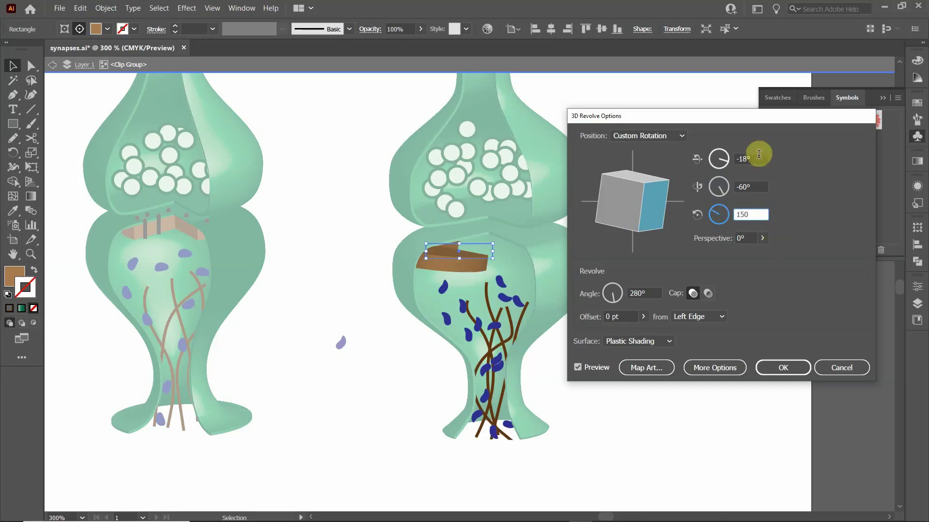
{"action": "left_click", "coordinate": [764, 160]}
{"action": "left_click_drag", "start_coordinate": [762, 158], "coordinate": [728, 160]}
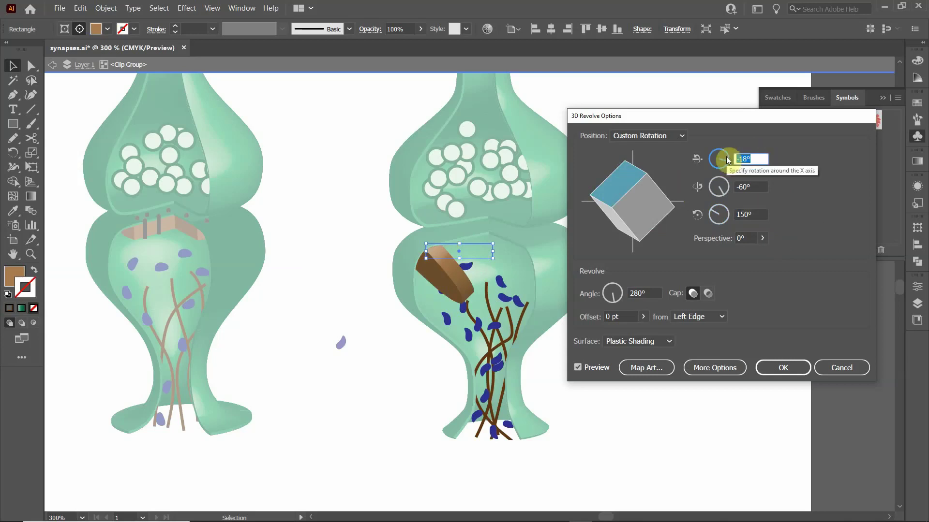
{"action": "left_click", "coordinate": [759, 340]}
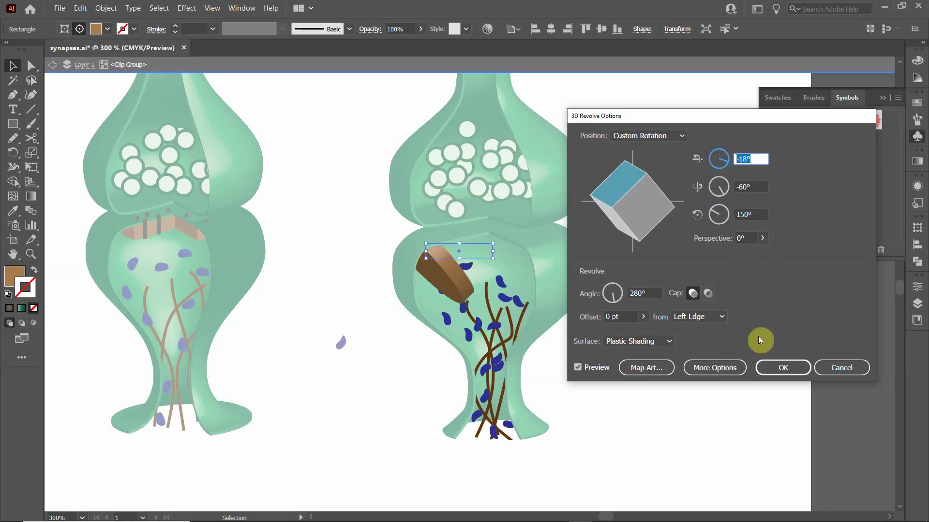
{"action": "left_click", "coordinate": [781, 366]}
{"action": "left_click", "coordinate": [624, 329]}
{"action": "double_click", "coordinate": [655, 295]}
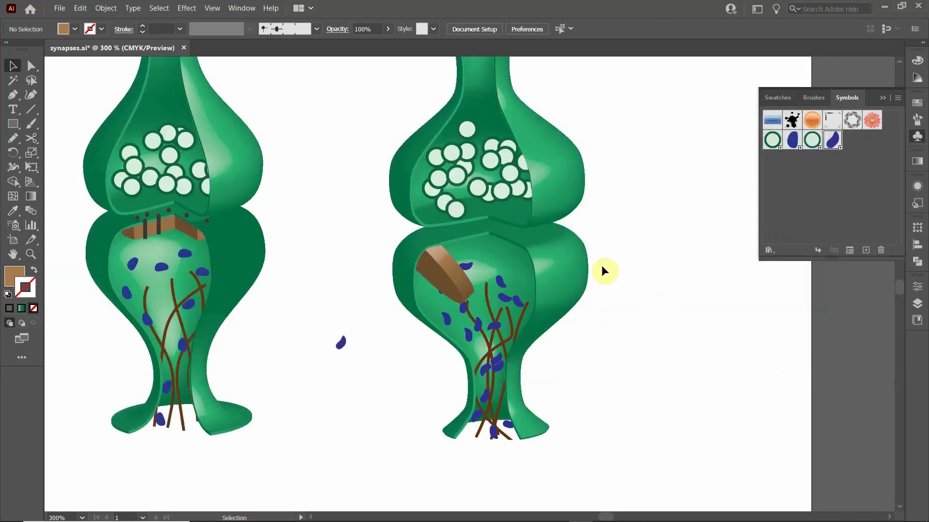
Check the rotation angles in the upper green body's 3D Revolve settings, then close them without changes and deselect.
{"action": "left_click", "coordinate": [566, 196]}
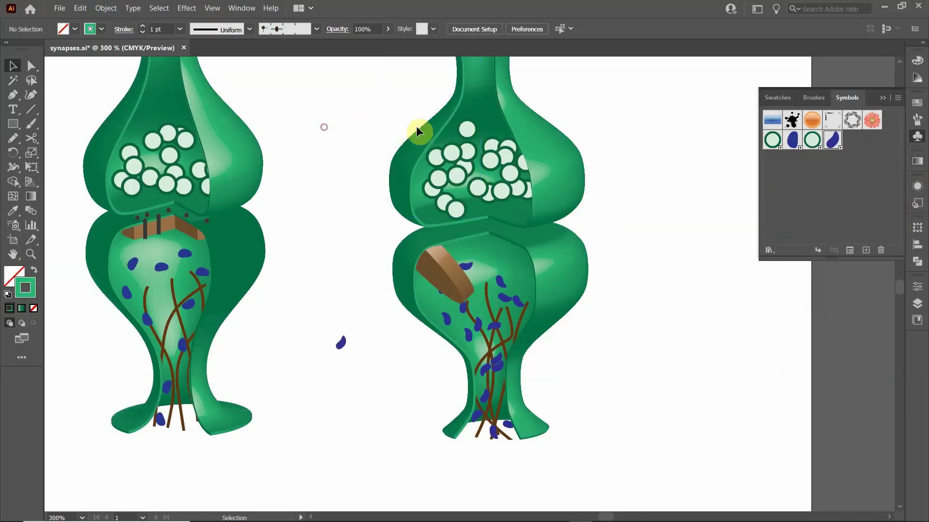
{"action": "left_click", "coordinate": [919, 191]}
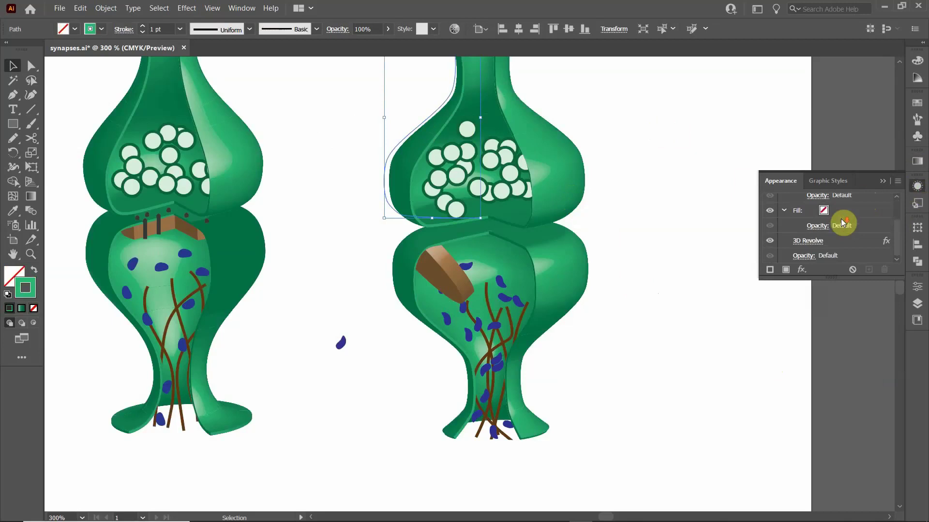
{"action": "left_click", "coordinate": [808, 241]}
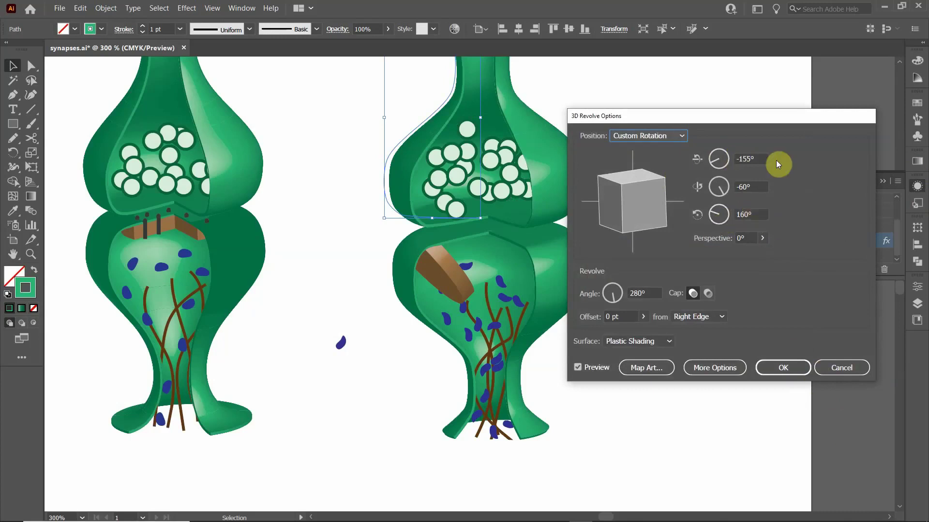
{"action": "left_click", "coordinate": [838, 370]}
{"action": "left_click", "coordinate": [692, 371]}
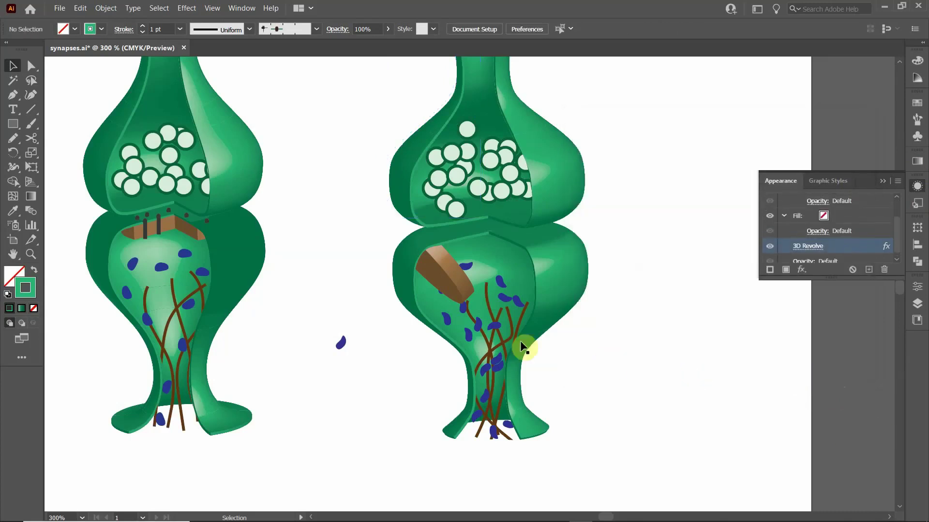
Isolate the lower clip group, reopen the brown shape's 3D Revolve settings and set the X rotation to -155°.
{"action": "double_click", "coordinate": [441, 260]}
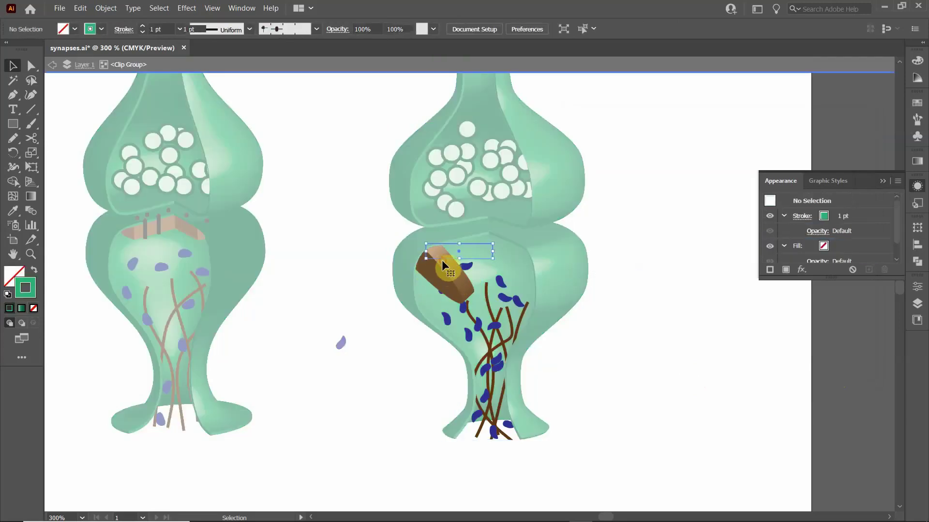
{"action": "left_click", "coordinate": [442, 260]}
{"action": "scroll", "coordinate": [817, 227], "scroll_direction": "down", "scroll_amount": 2}
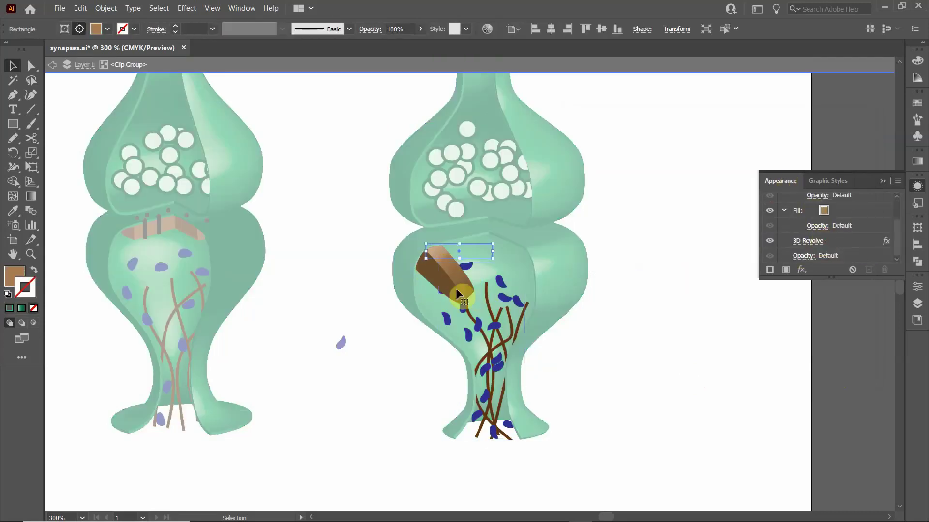
{"action": "left_click", "coordinate": [806, 240]}
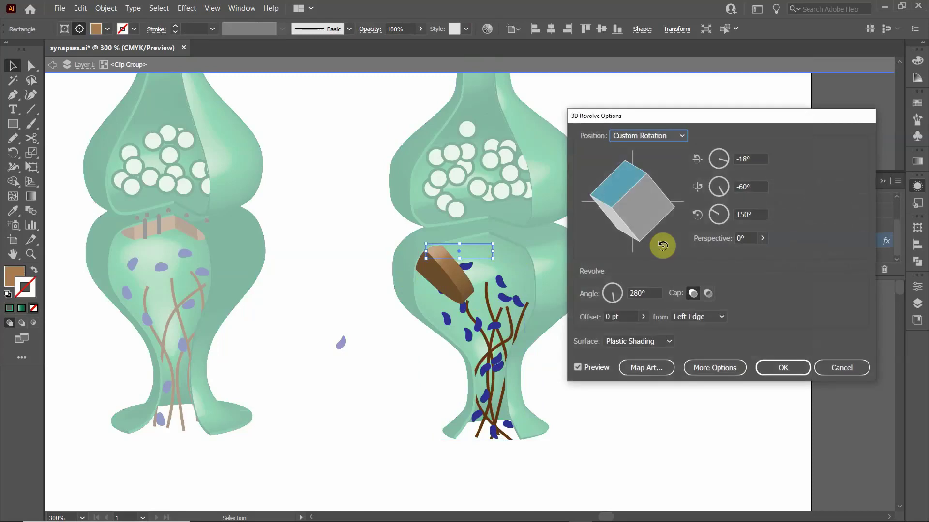
{"action": "left_click", "coordinate": [731, 158]}
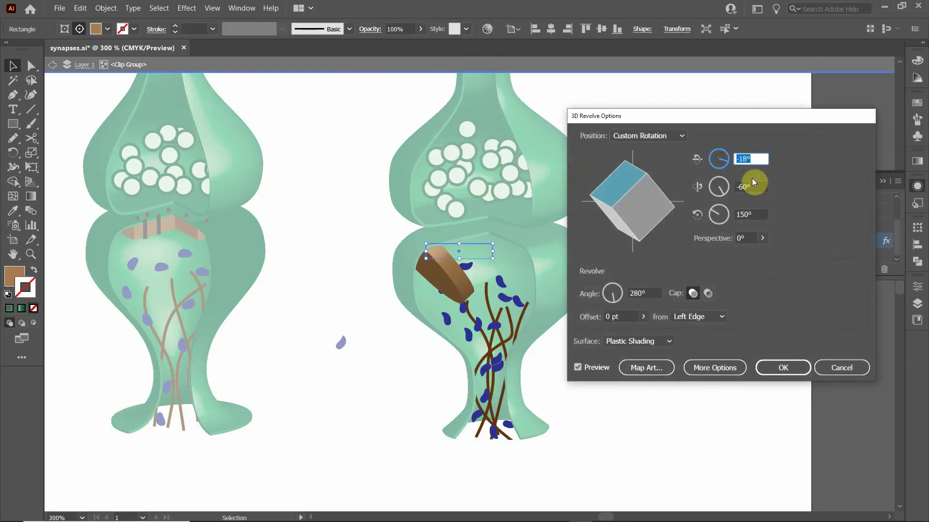
{"action": "type", "text": "-155"}
{"action": "left_click", "coordinate": [764, 186]}
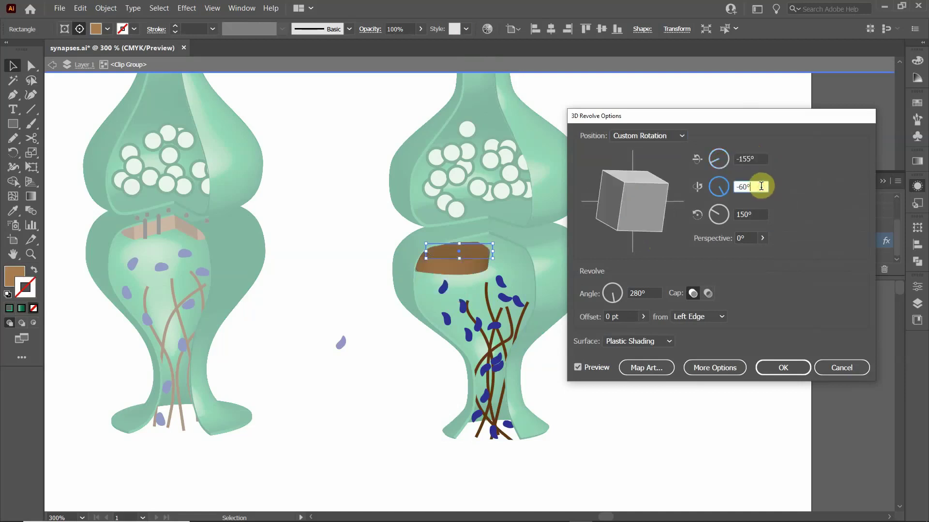
Try Z rotations of 160° and 180° on the brown revolved shape.
{"action": "left_click", "coordinate": [738, 216]}
{"action": "type", "text": "1"}
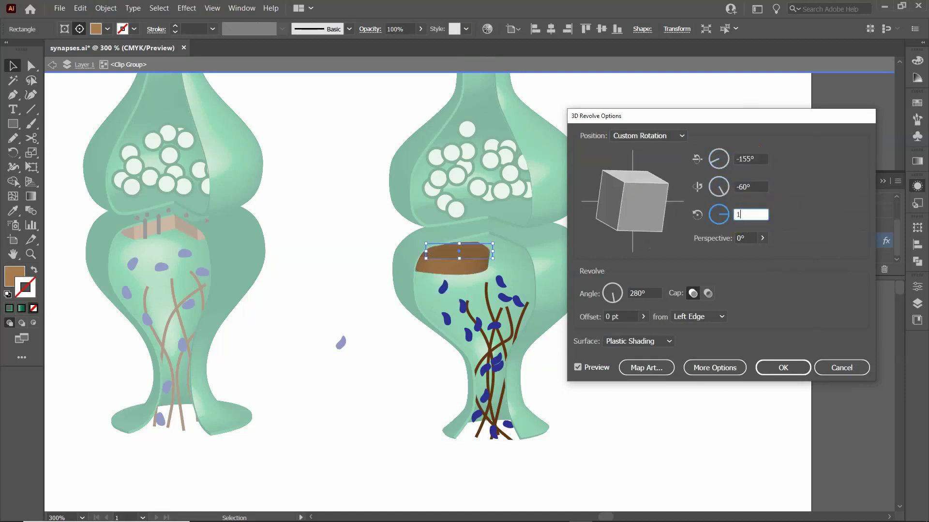
{"action": "type", "text": "60"}
{"action": "left_click", "coordinate": [755, 187]}
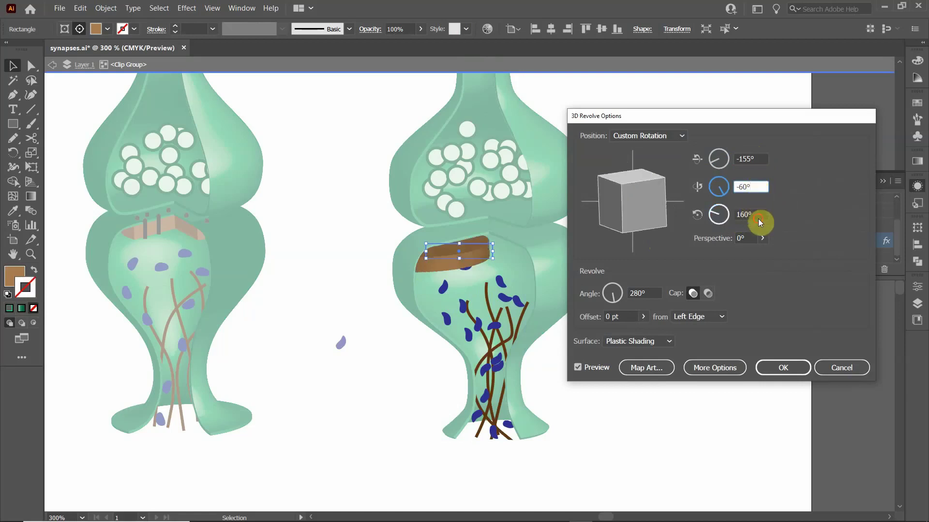
{"action": "left_click", "coordinate": [758, 219]}
{"action": "type", "text": "1"}
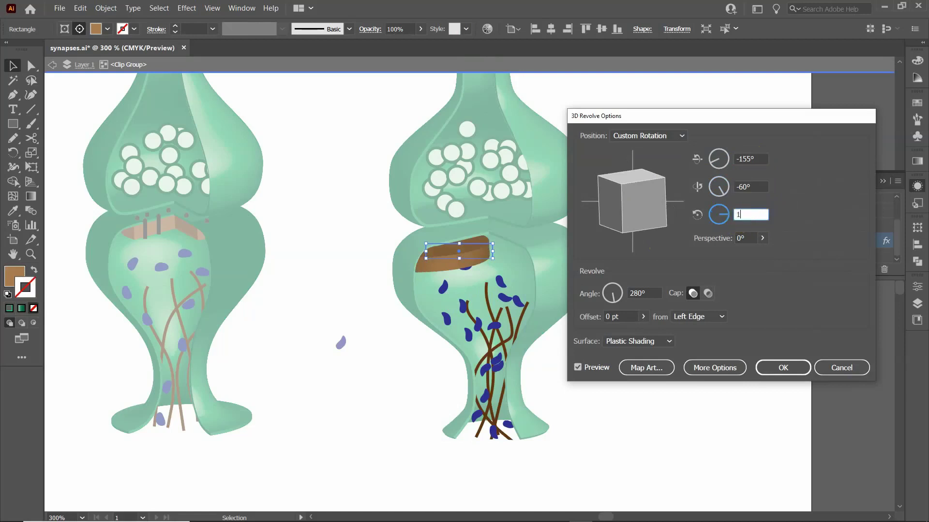
{"action": "type", "text": "80"}
{"action": "left_click", "coordinate": [756, 188]}
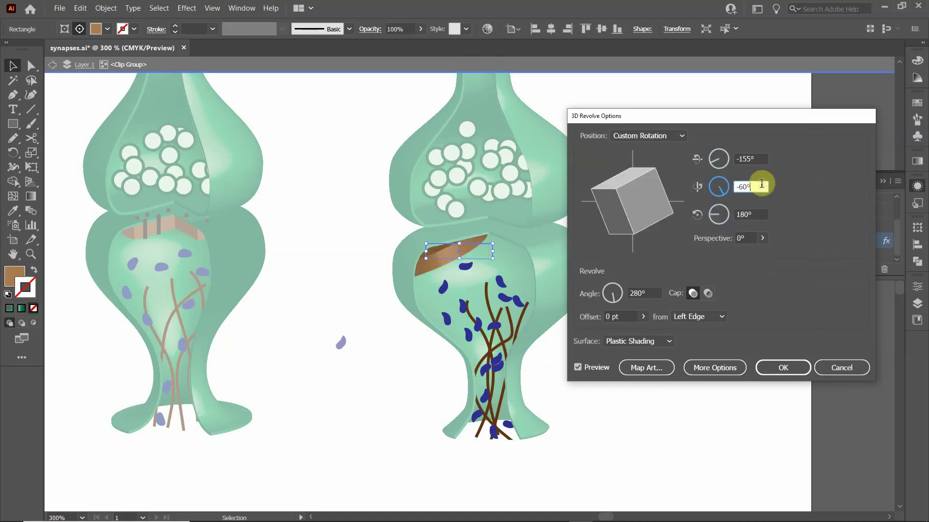
Set the brown shape's Z rotation to 150°, apply the revolve settings and leave the isolated clip group.
{"action": "left_click", "coordinate": [749, 215]}
{"action": "type", "text": "150"}
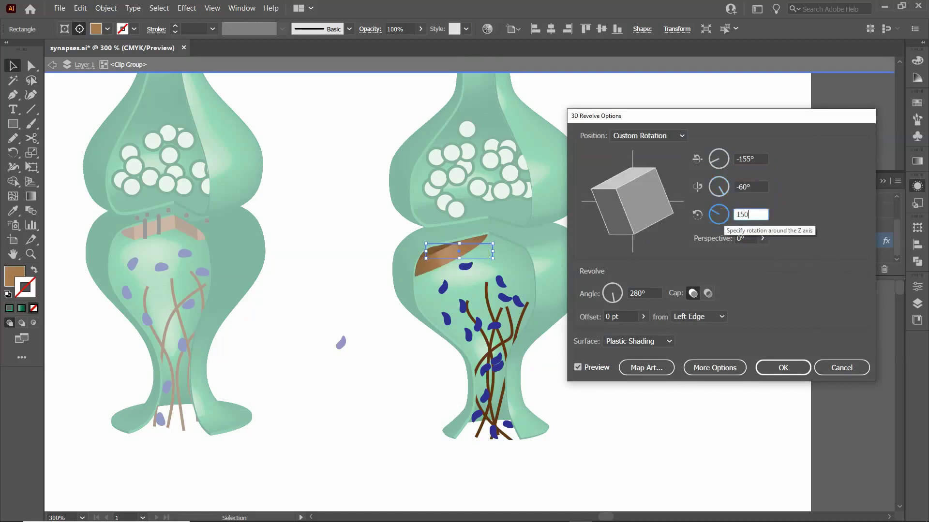
{"action": "left_click", "coordinate": [758, 186]}
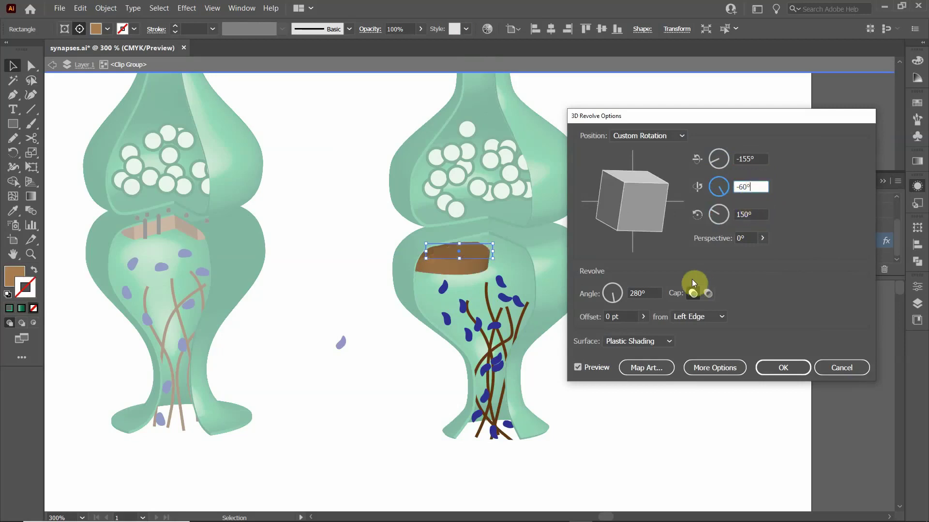
{"action": "left_click", "coordinate": [784, 368]}
{"action": "left_click", "coordinate": [636, 220]}
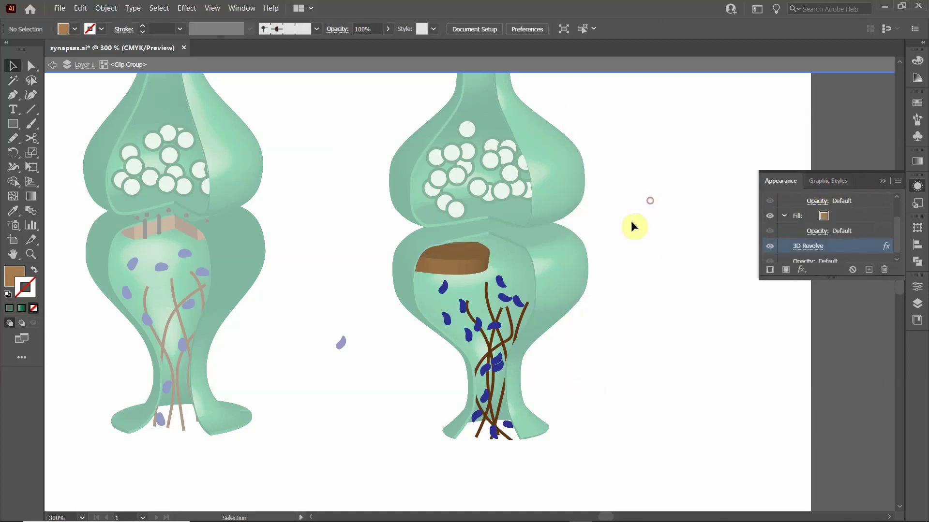
{"action": "double_click", "coordinate": [635, 197]}
Capture the upper green body's 3D Revolve settings for reference with a Snagit screenshot, then close the settings without changes.
{"action": "left_click", "coordinate": [556, 189]}
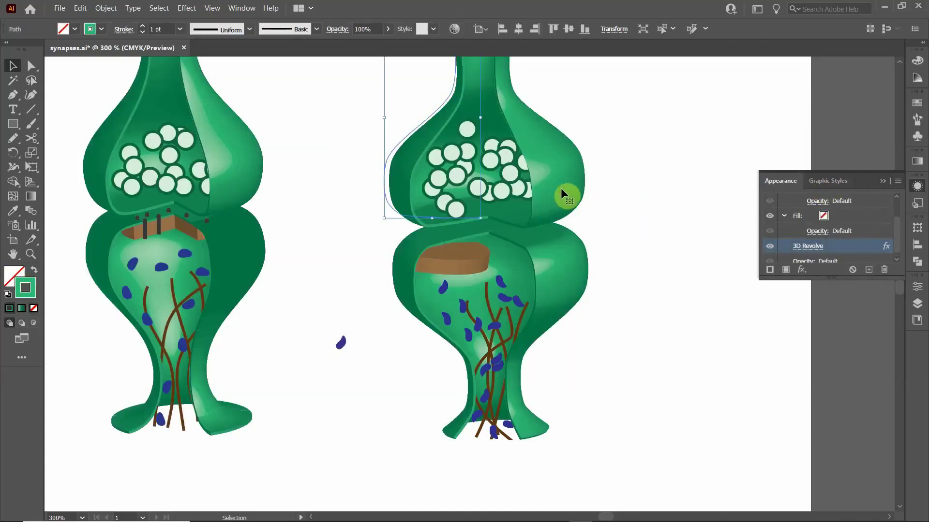
{"action": "left_click", "coordinate": [428, 148]}
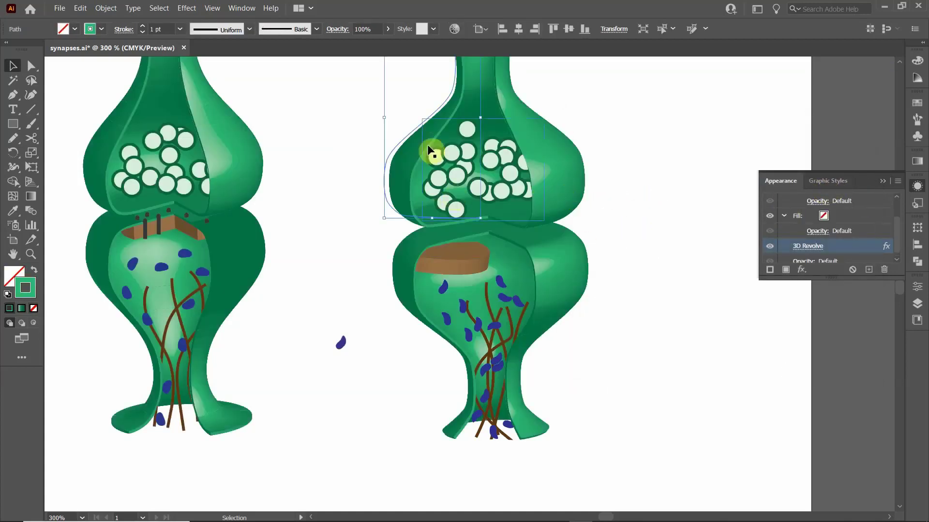
{"action": "left_click", "coordinate": [817, 246]}
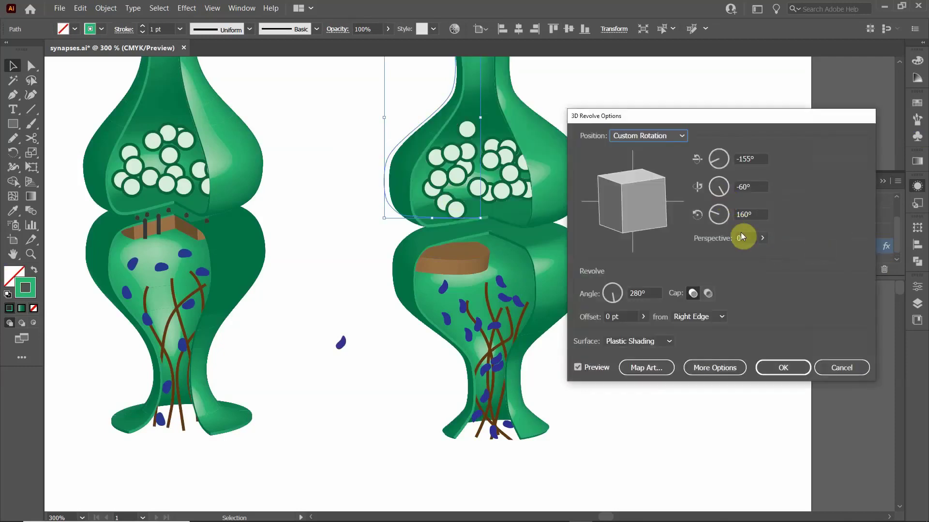
{"action": "left_click_drag", "start_coordinate": [711, 117], "coordinate": [673, 115]}
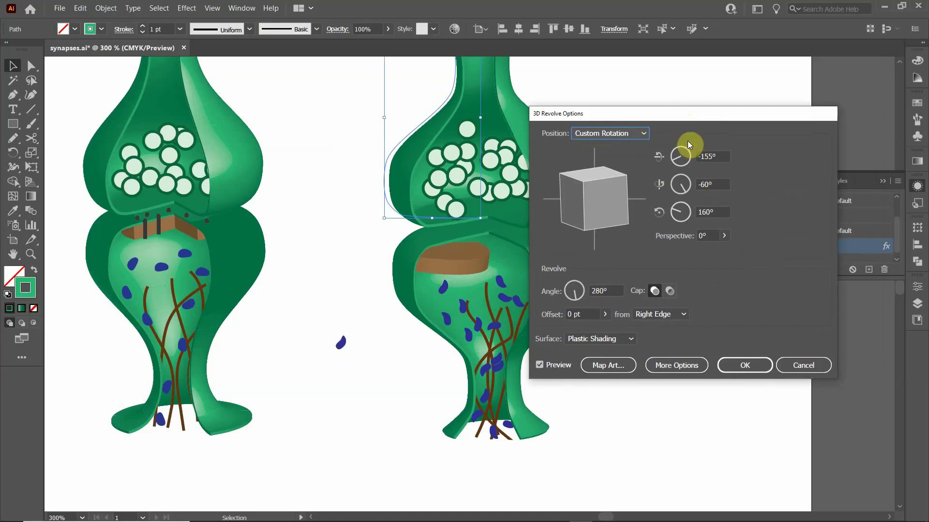
{"action": "key", "text": "Print"}
{"action": "left_click", "coordinate": [628, 225]}
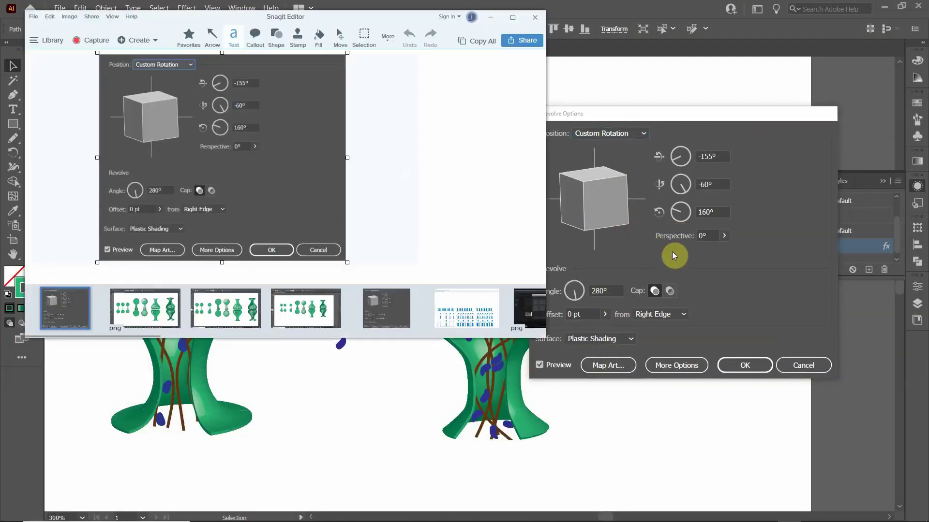
{"action": "left_click_drag", "start_coordinate": [362, 18], "coordinate": [928, 154]}
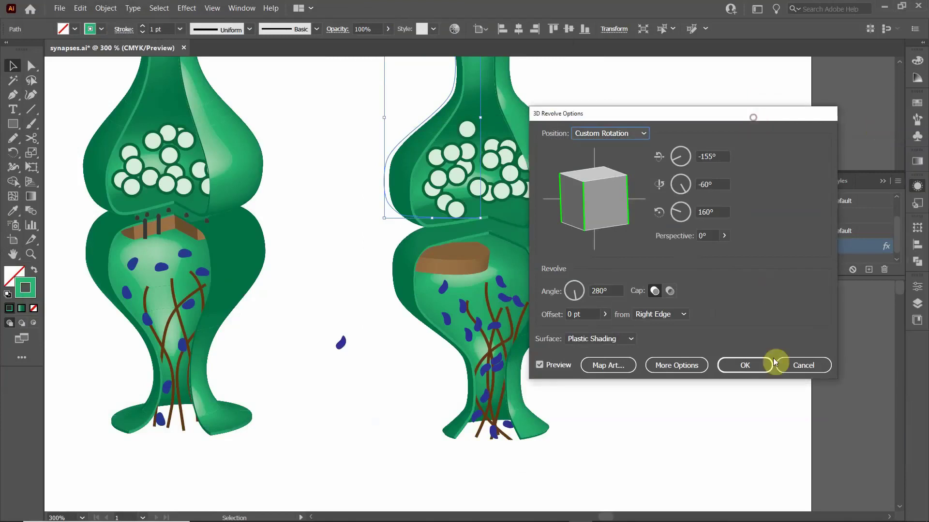
{"action": "left_click", "coordinate": [804, 366]}
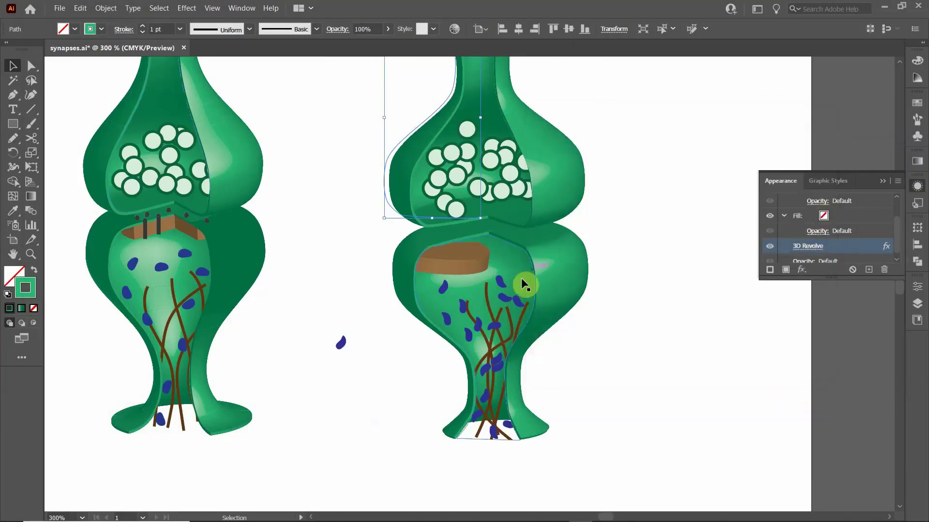
Isolate the lower clip group and set the brown shape's 3D Revolve Z rotation to 160°.
{"action": "left_click", "coordinate": [453, 263]}
{"action": "double_click", "coordinate": [454, 261]}
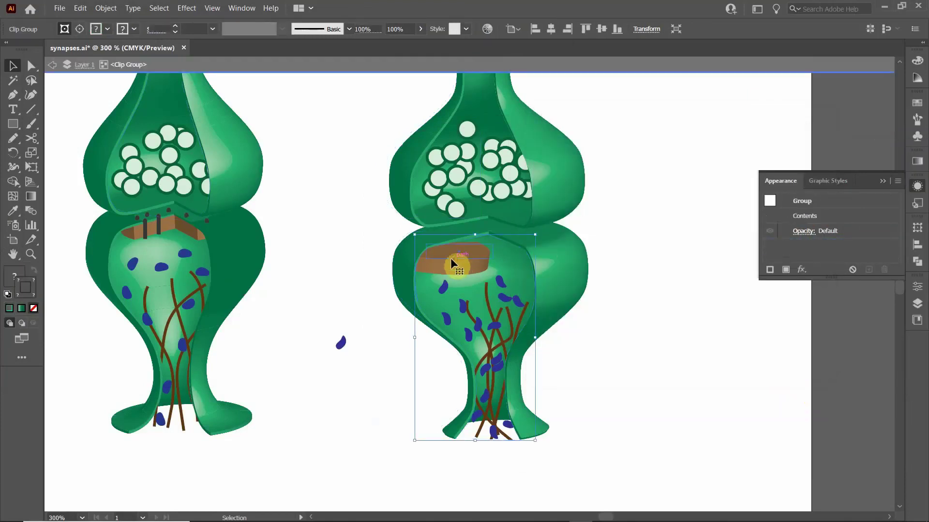
{"action": "left_click", "coordinate": [452, 260]}
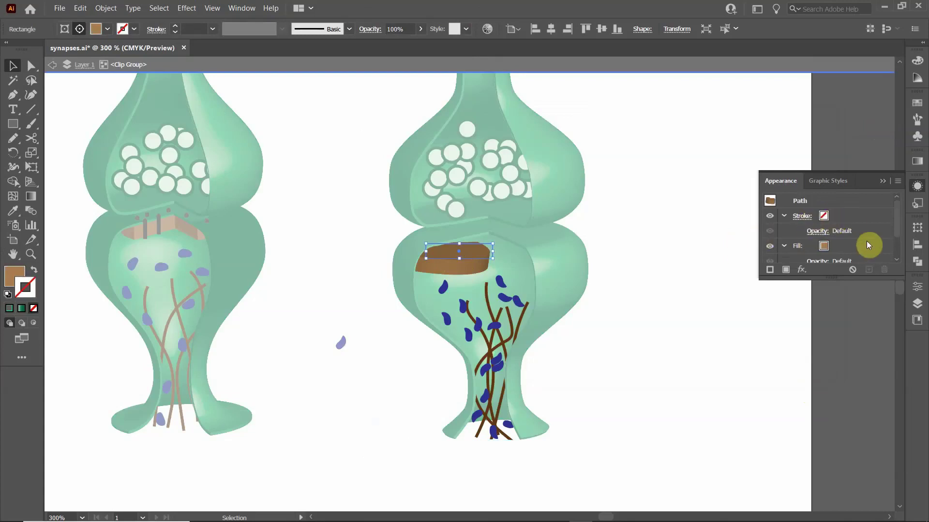
{"action": "scroll", "coordinate": [836, 227], "scroll_direction": "down", "scroll_amount": 2}
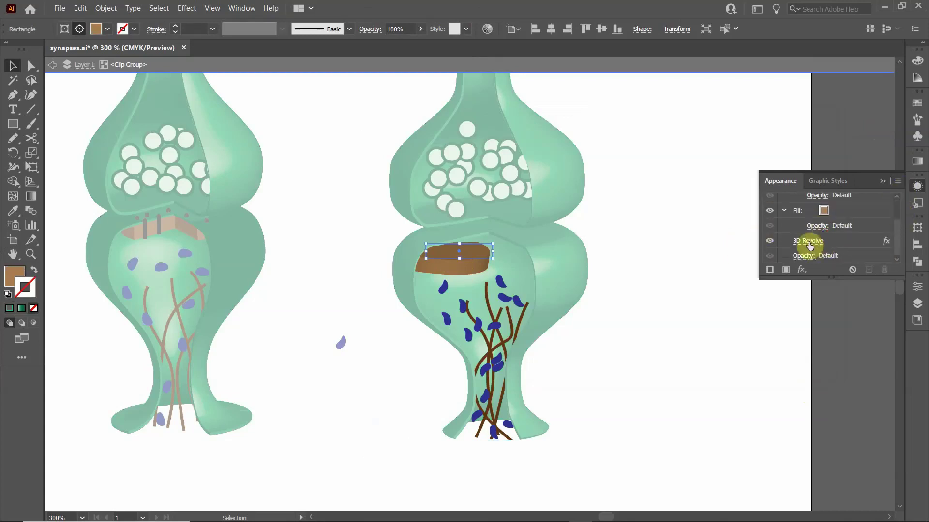
{"action": "left_click", "coordinate": [842, 242]}
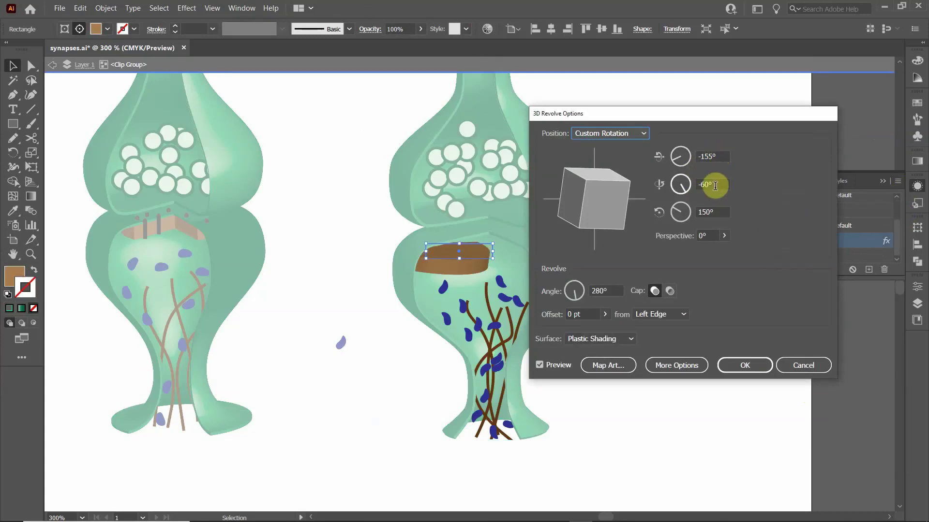
{"action": "double_click", "coordinate": [710, 212]}
{"action": "type", "text": "1"}
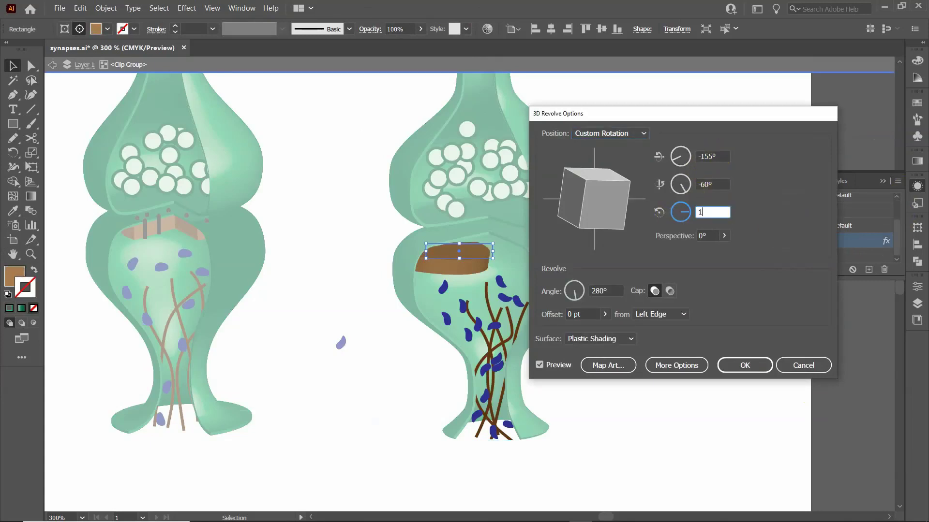
{"action": "left_click", "coordinate": [739, 367]}
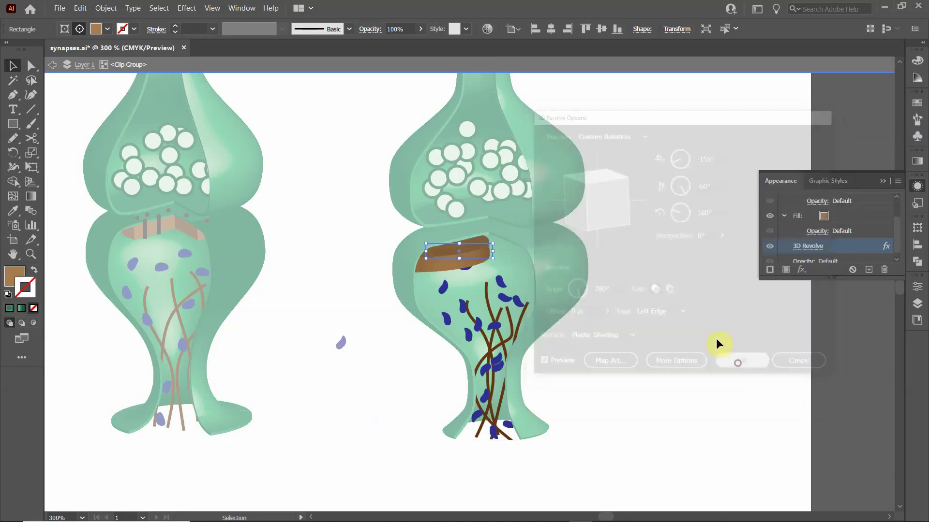
Move the brown shape right within the lower body and set its revolve offset from the Right Edge.
{"action": "left_click", "coordinate": [453, 256]}
{"action": "left_click_drag", "start_coordinate": [453, 254], "coordinate": [505, 259]}
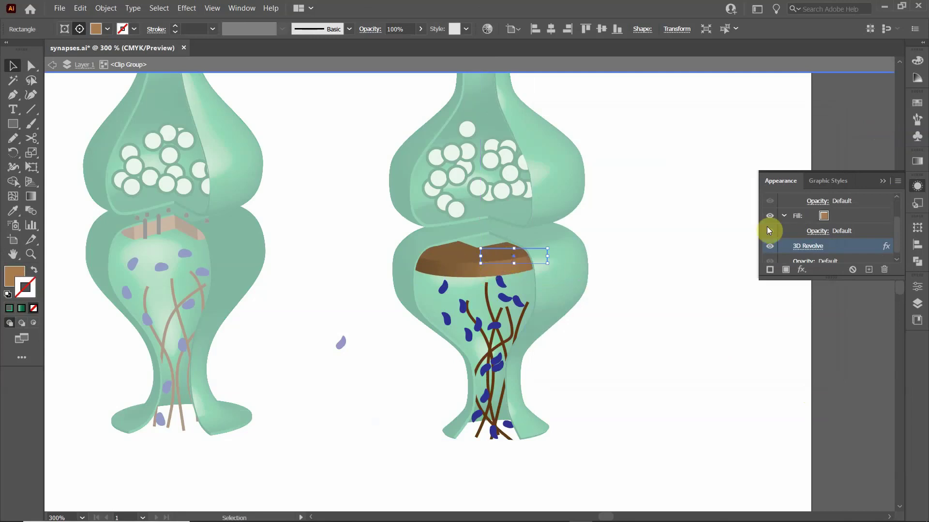
{"action": "left_click", "coordinate": [813, 247]}
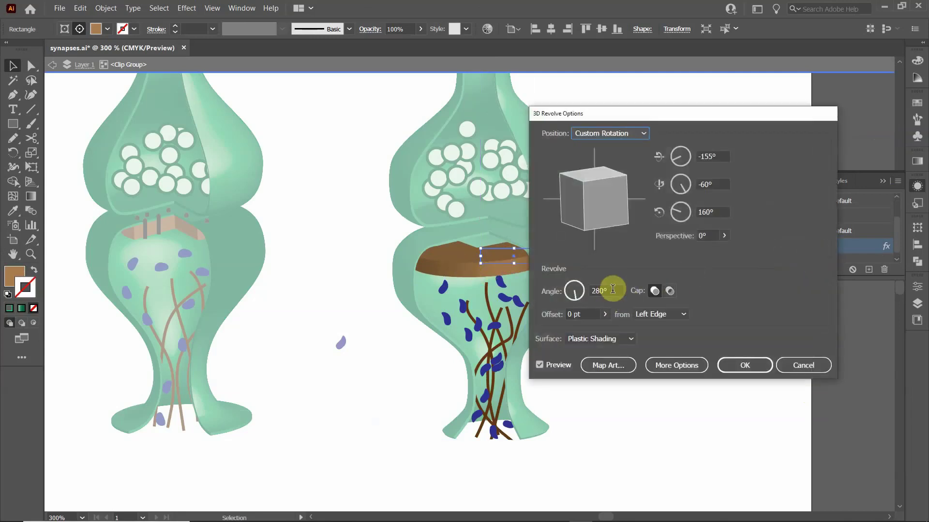
{"action": "left_click", "coordinate": [685, 314]}
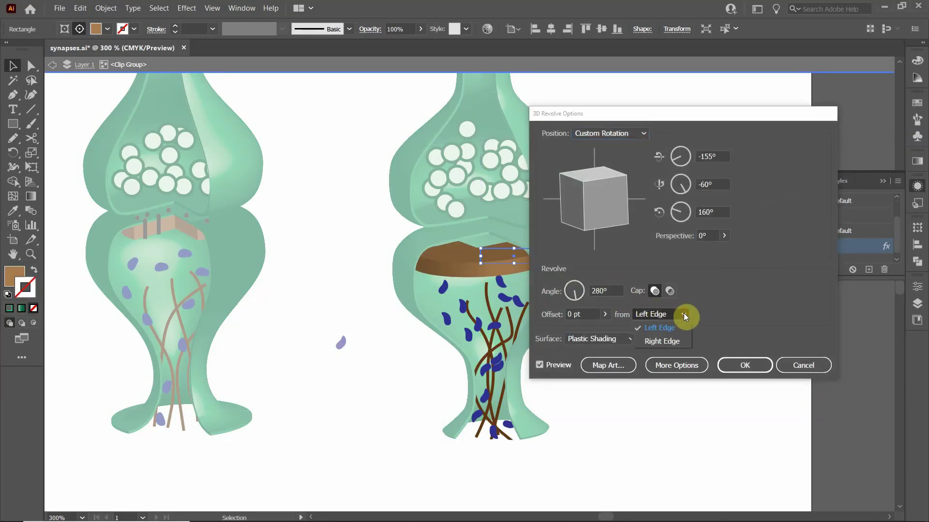
{"action": "left_click", "coordinate": [662, 341]}
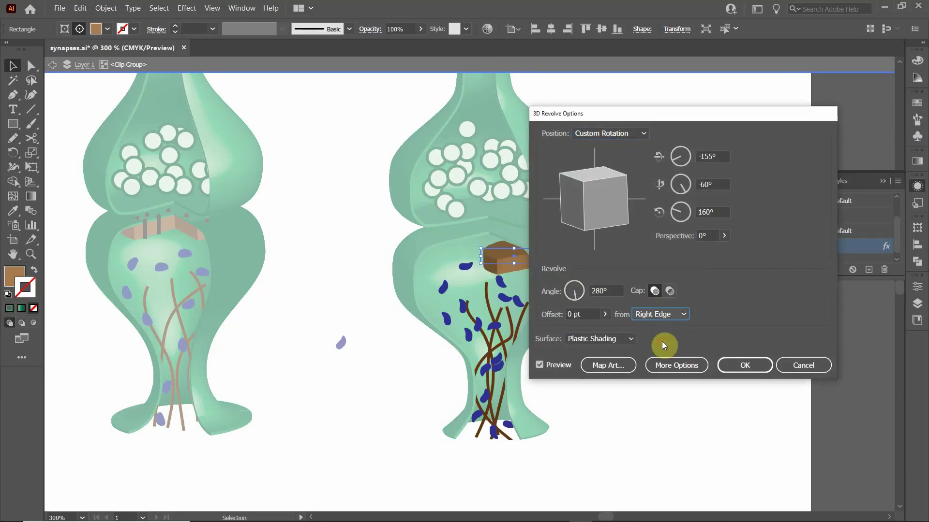
{"action": "left_click", "coordinate": [739, 367]}
Fit the brown band just beneath the lower body's front rim, nudging it left and down, then leave the isolated clip group.
{"action": "left_click_drag", "start_coordinate": [497, 251], "coordinate": [437, 236]}
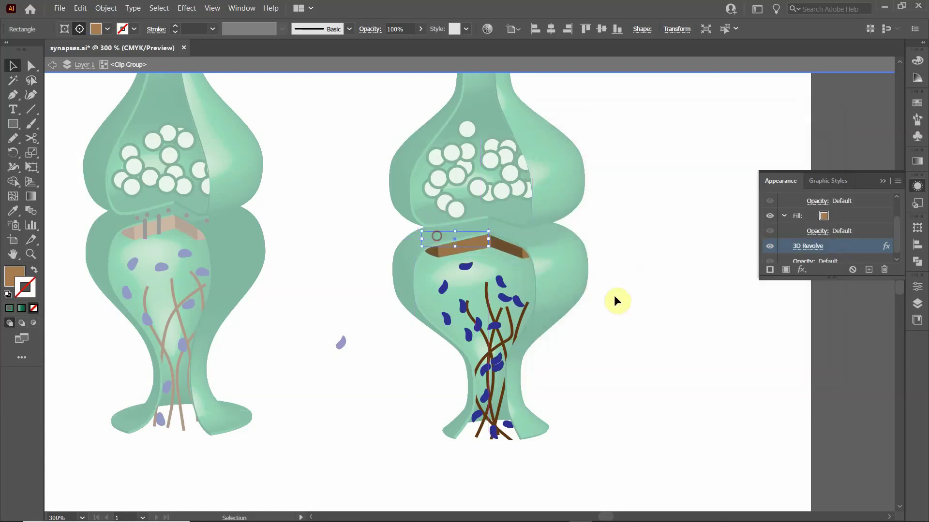
{"action": "key", "text": "Left"}
{"action": "key", "text": "Left"}
{"action": "key", "text": "Down"}
{"action": "key", "text": "Down"}
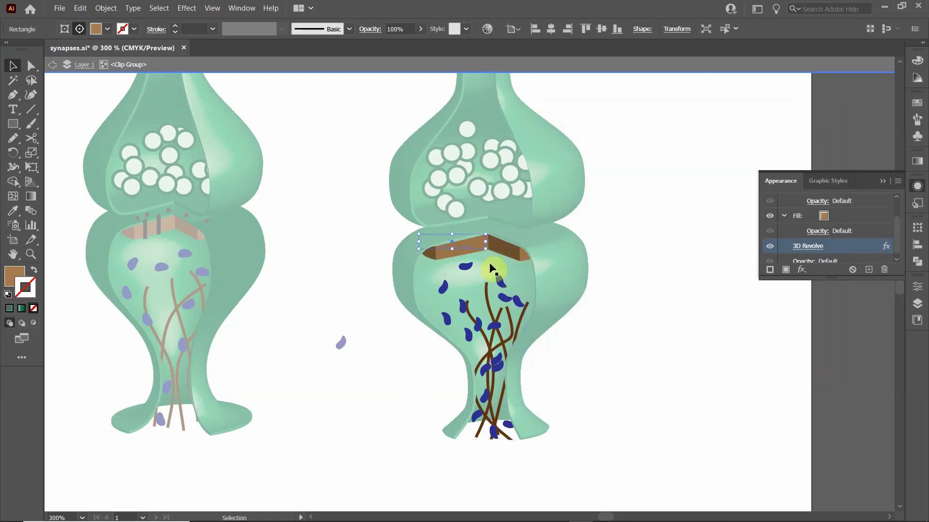
{"action": "left_click", "coordinate": [627, 254]}
{"action": "double_click", "coordinate": [649, 267]}
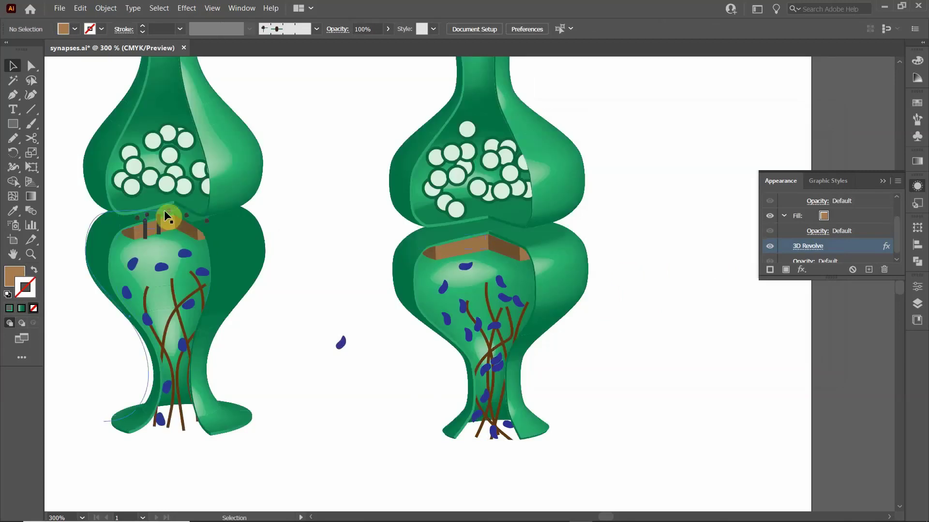
Draw a small upright ellipse just above the brown band's left section and fill it with dark brown.
{"action": "scroll", "coordinate": [457, 254], "scroll_direction": "up", "scroll_amount": 3}
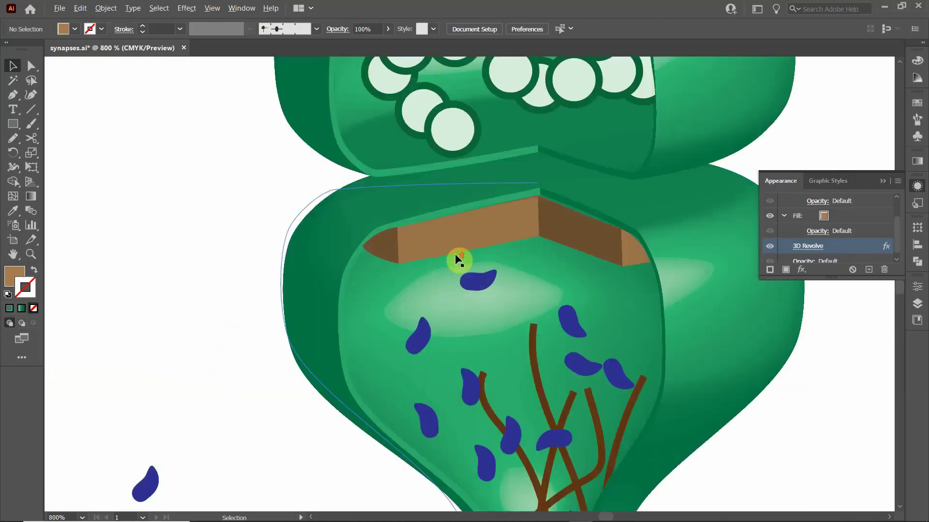
{"action": "scroll", "coordinate": [456, 255], "scroll_direction": "up", "scroll_amount": 1}
{"action": "left_click_drag", "start_coordinate": [256, 361], "coordinate": [489, 311]}
{"action": "left_click_drag", "start_coordinate": [506, 261], "coordinate": [234, 383]}
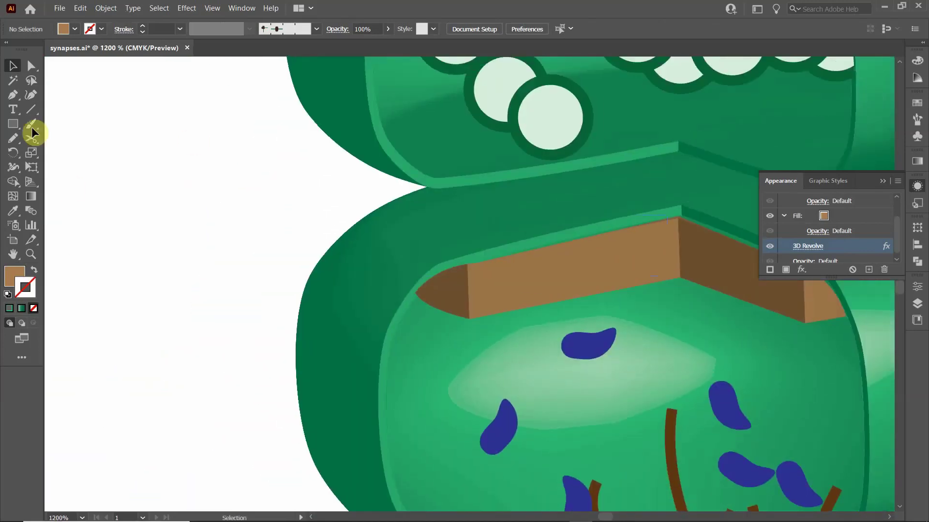
{"action": "left_click_drag", "start_coordinate": [13, 126], "coordinate": [53, 149]}
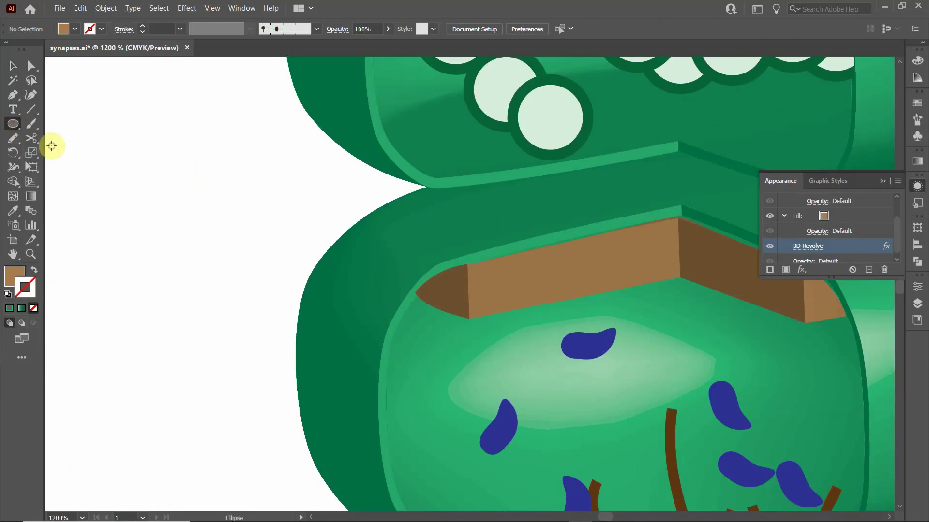
{"action": "left_click_drag", "start_coordinate": [484, 219], "coordinate": [505, 239]}
{"action": "left_click", "coordinate": [75, 29]}
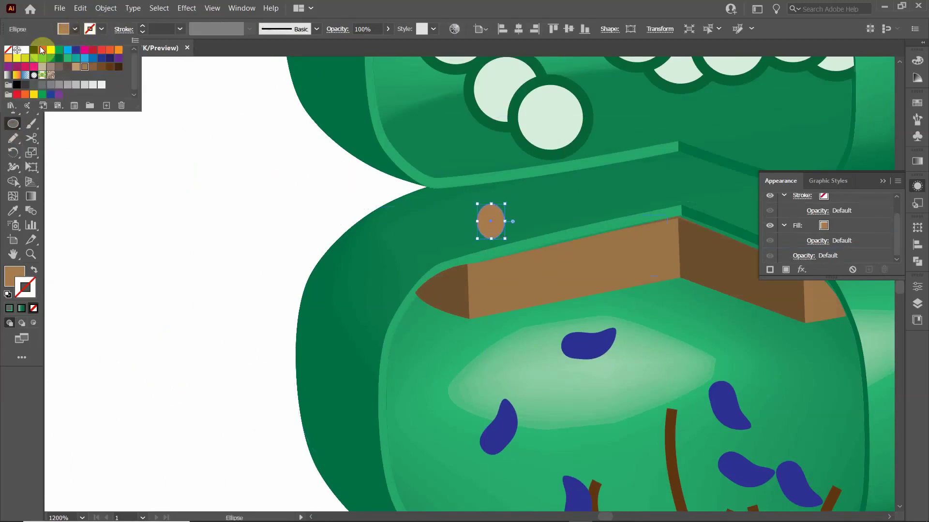
{"action": "left_click", "coordinate": [119, 67]}
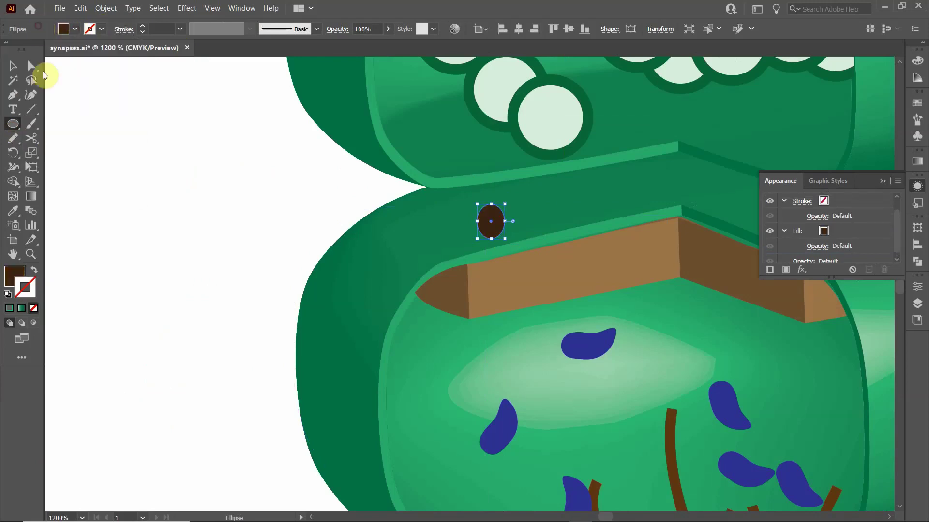
Cut the dark brown ellipse with the Scissors tool on both sides near its base and delete the lower piece.
{"action": "left_click", "coordinate": [9, 70]}
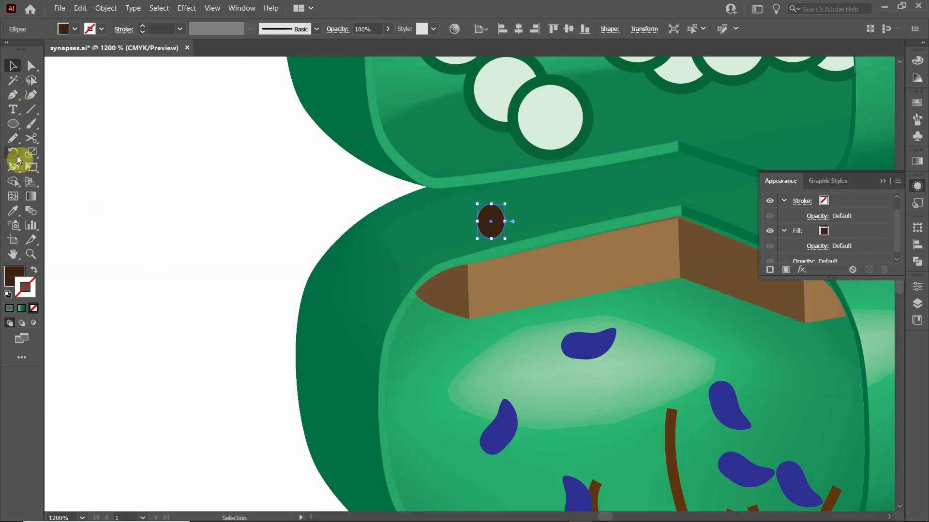
{"action": "left_click", "coordinate": [31, 139]}
{"action": "left_click", "coordinate": [488, 230]}
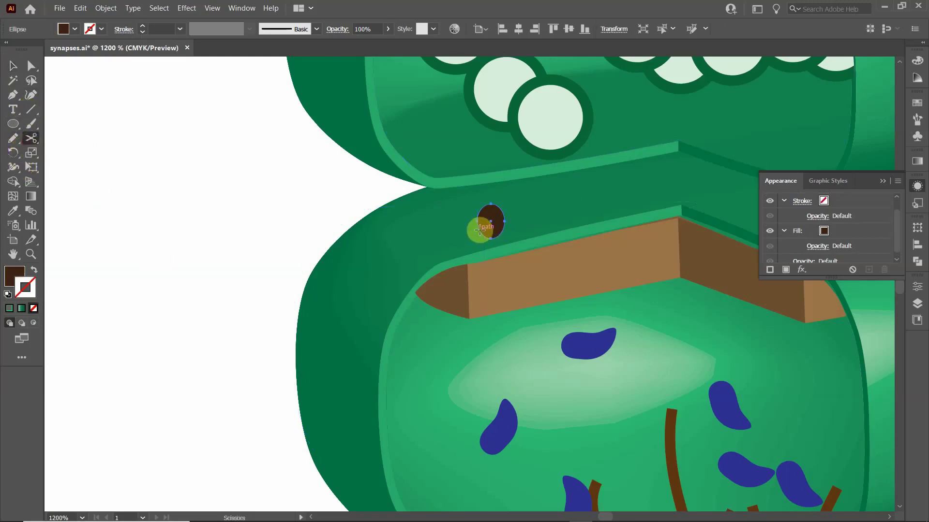
{"action": "left_click", "coordinate": [504, 227]}
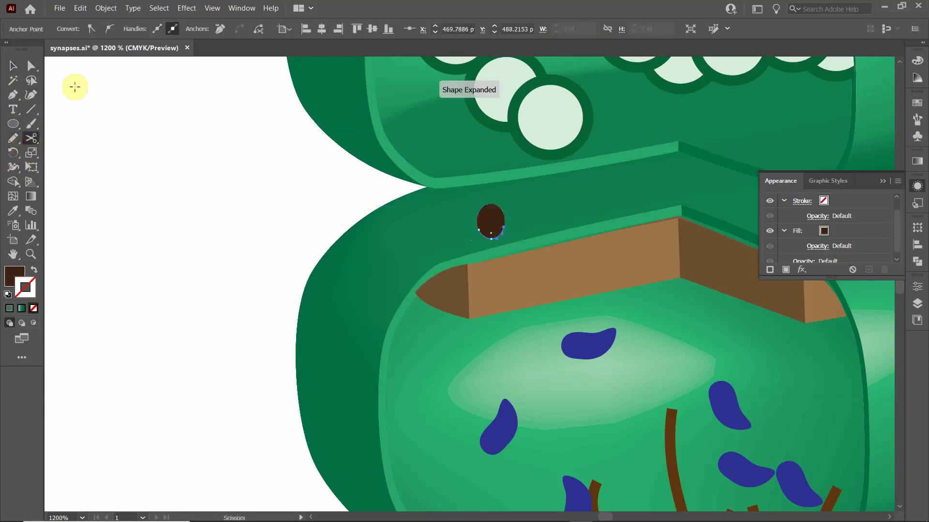
{"action": "left_click", "coordinate": [13, 66]}
{"action": "left_click", "coordinate": [379, 224]}
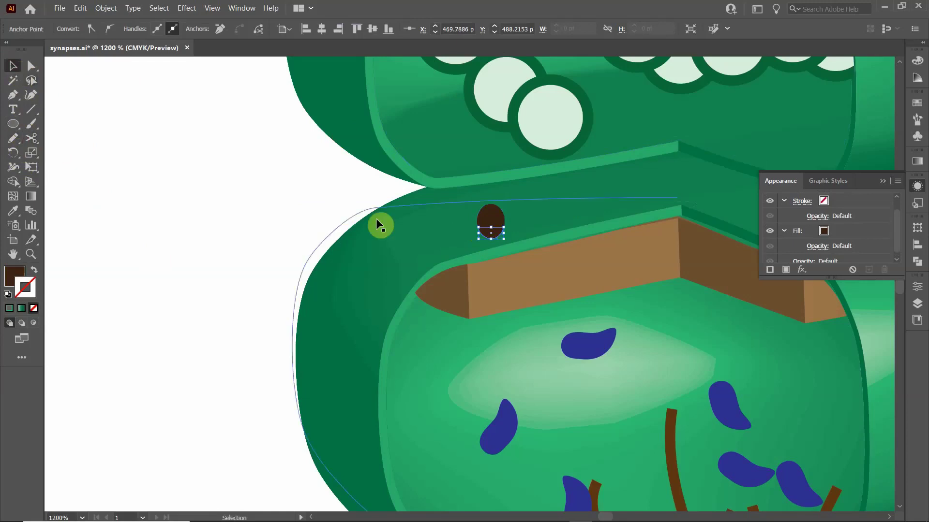
{"action": "left_click", "coordinate": [480, 232]}
{"action": "key", "text": "Delete"}
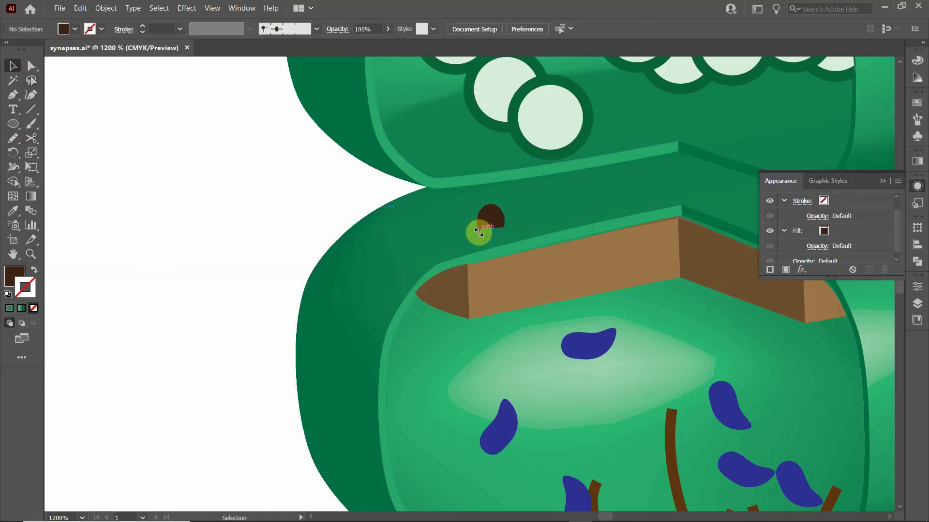
Close the open base of the cut dark brown ellipse with a straight segment using the Pen tool.
{"action": "left_click", "coordinate": [498, 223]}
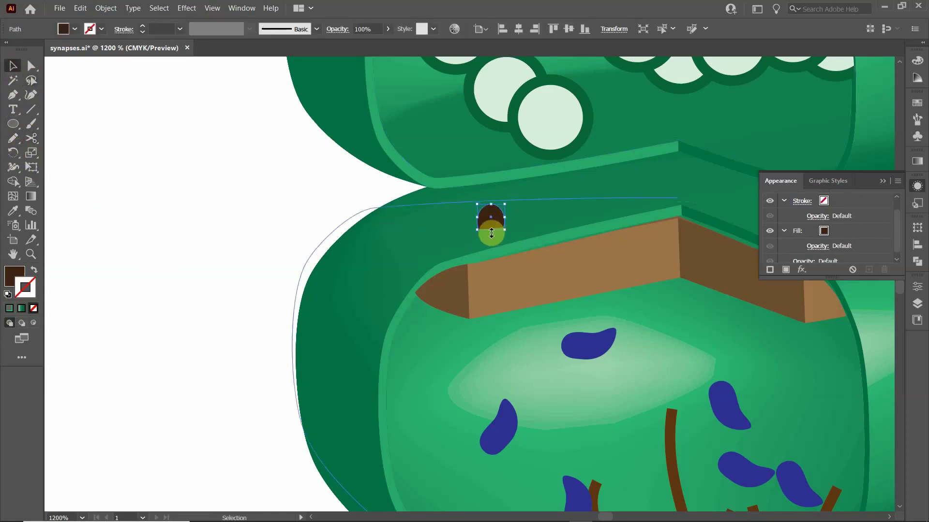
{"action": "scroll", "coordinate": [498, 223], "scroll_direction": "up", "scroll_amount": 5}
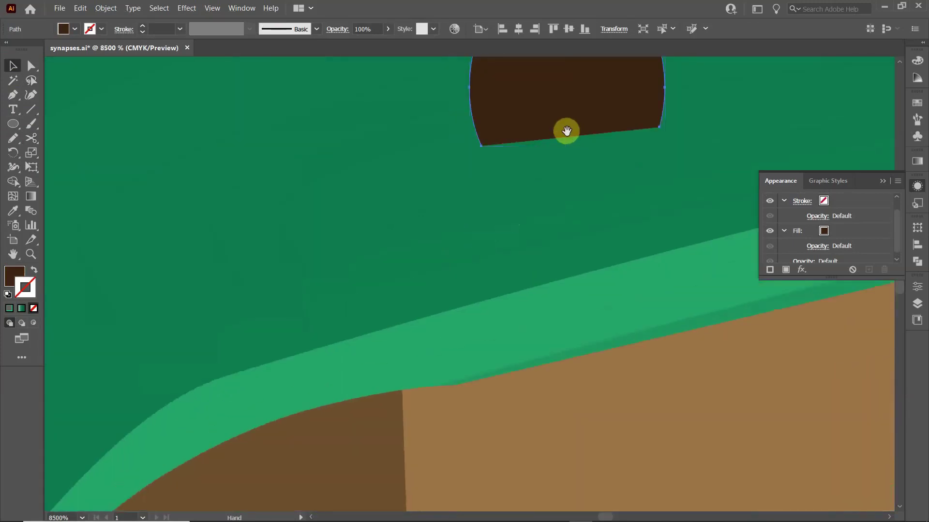
{"action": "left_click_drag", "start_coordinate": [566, 131], "coordinate": [455, 263]}
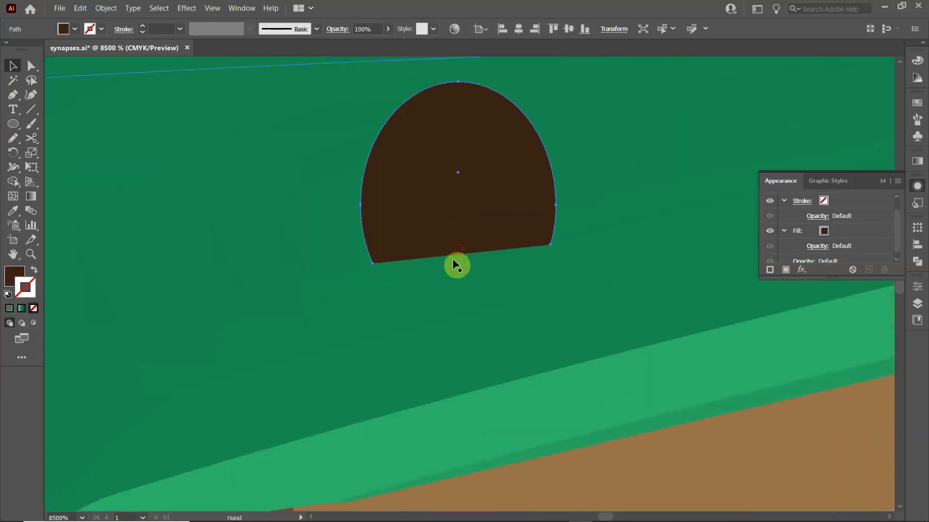
{"action": "left_click", "coordinate": [18, 99]}
{"action": "left_click_drag", "start_coordinate": [414, 261], "coordinate": [554, 251]}
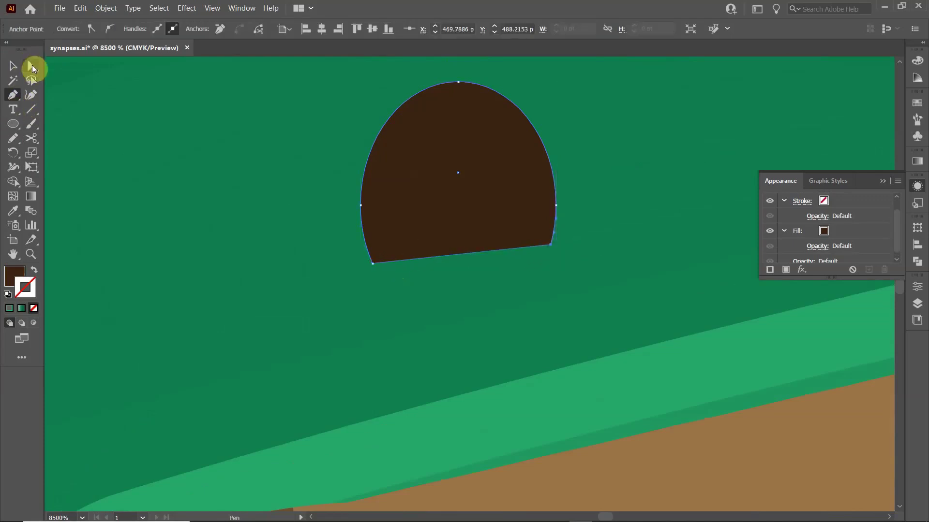
Convert the receptor's lower-left anchor to smooth and adjust its handles so the base curves gently downward.
{"action": "left_click", "coordinate": [32, 66]}
{"action": "left_click", "coordinate": [372, 263]}
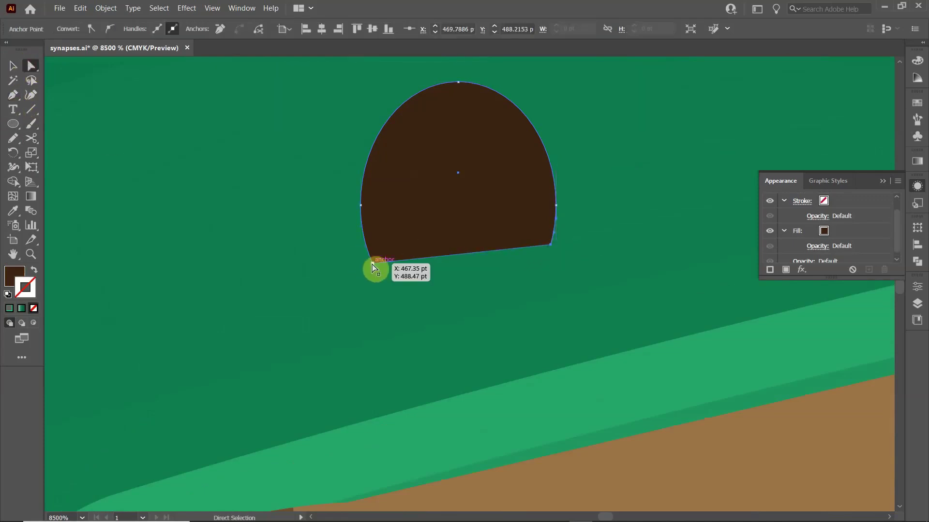
{"action": "left_click", "coordinate": [110, 28]}
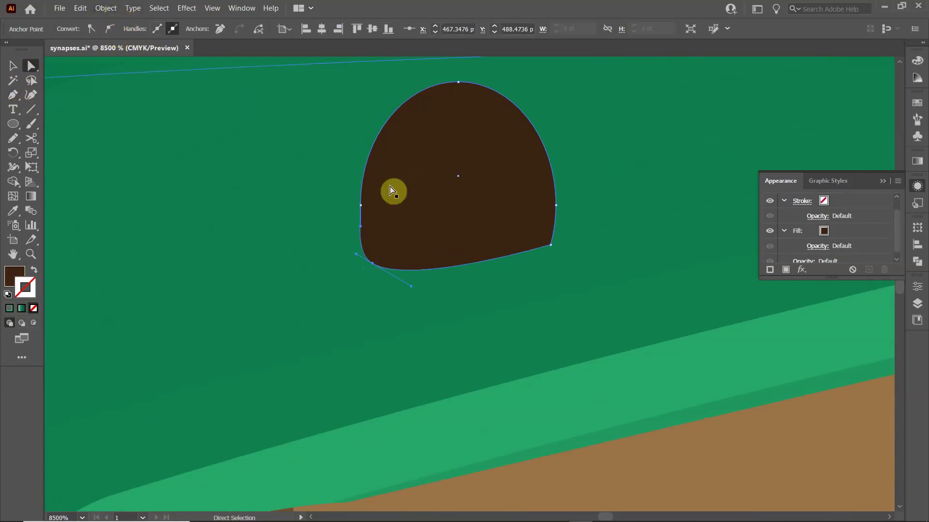
{"action": "left_click_drag", "start_coordinate": [373, 266], "coordinate": [411, 287]}
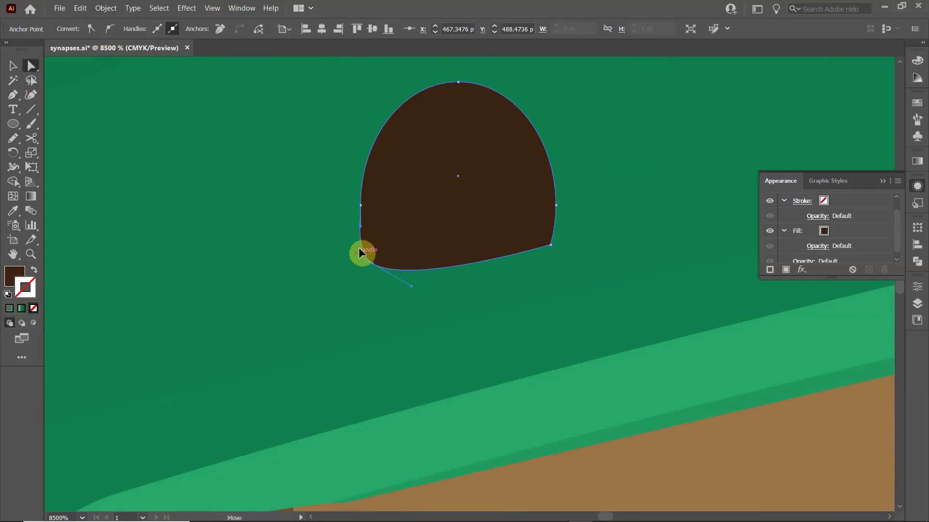
{"action": "left_click_drag", "start_coordinate": [362, 244], "coordinate": [363, 244]}
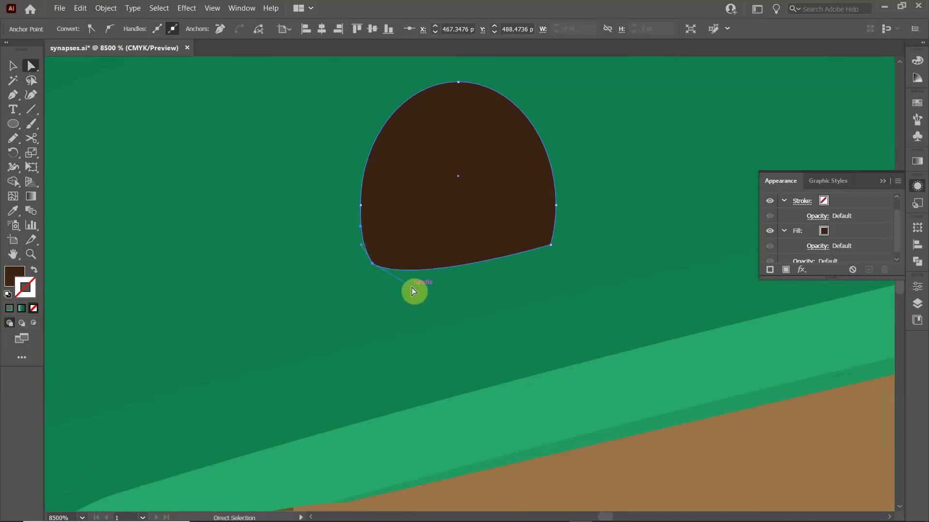
{"action": "left_click_drag", "start_coordinate": [412, 289], "coordinate": [458, 285]}
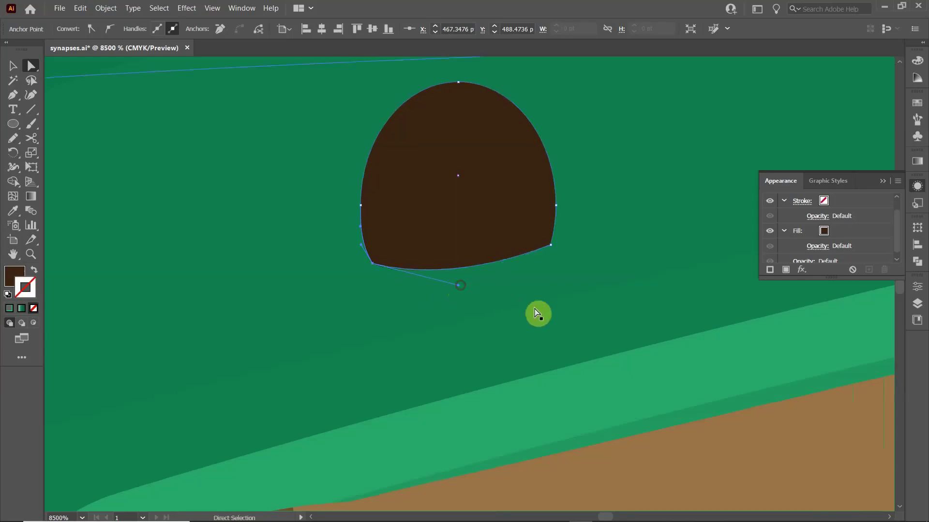
Duplicate the dark brown receptor five times, spacing the copies along the lower body's top, above the brown band.
{"action": "left_click", "coordinate": [16, 72]}
{"action": "scroll", "coordinate": [215, 174], "scroll_direction": "down", "scroll_amount": 10}
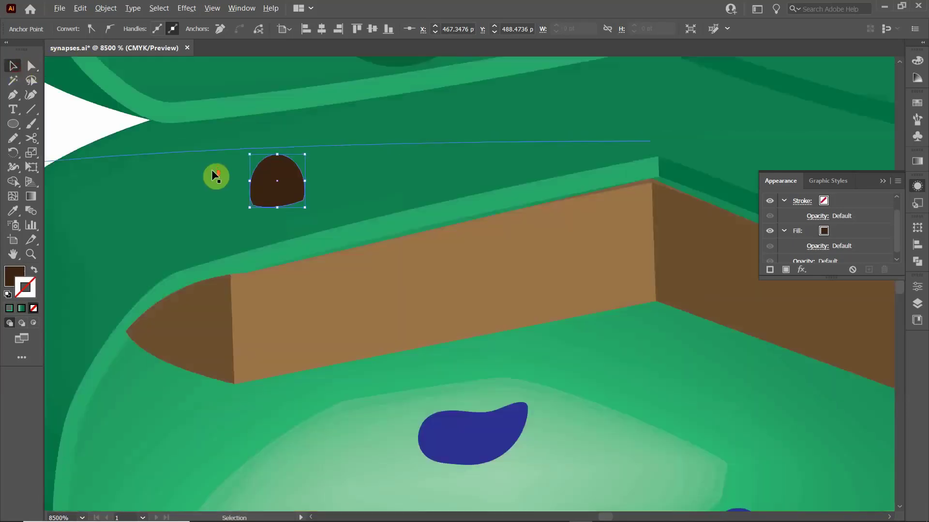
{"action": "left_click", "coordinate": [231, 174]}
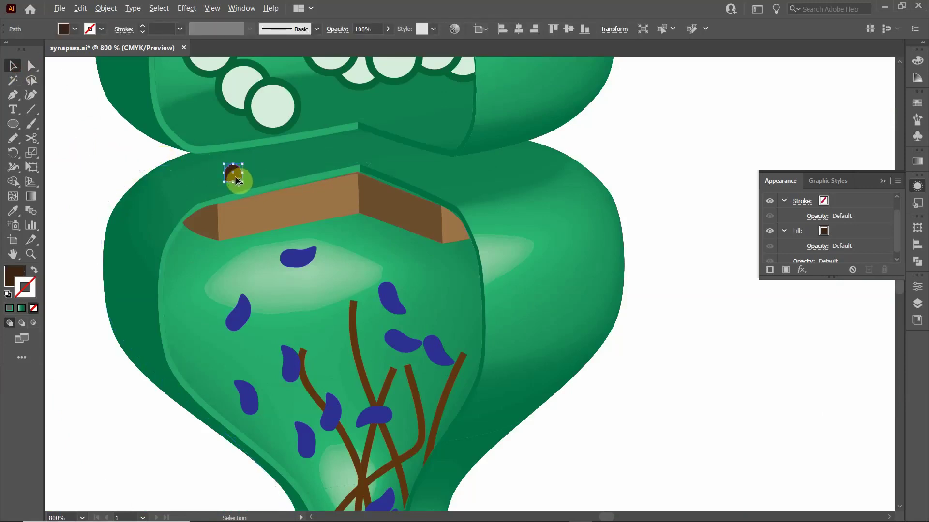
{"action": "left_click_drag", "start_coordinate": [237, 182], "coordinate": [373, 156]}
{"action": "left_click", "coordinate": [87, 165]}
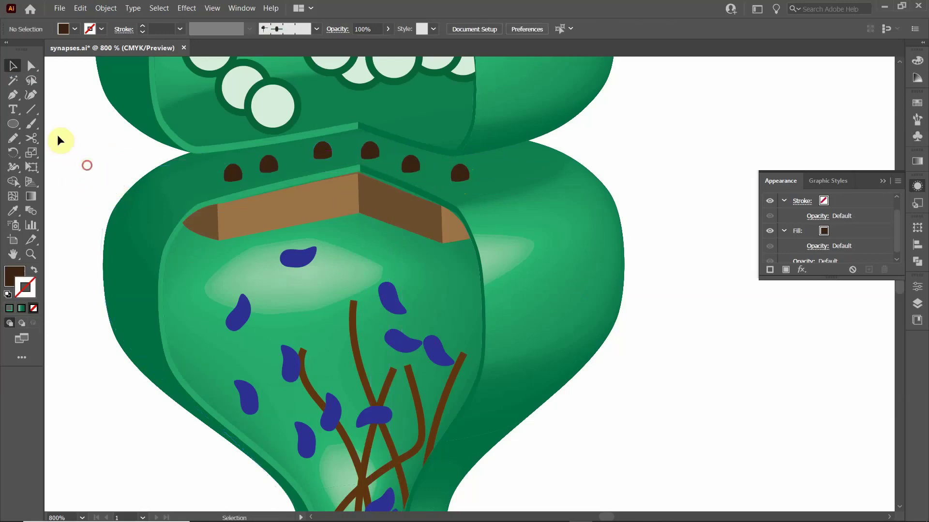
Draw a tall, narrow dark brown ellipse spanning the brown band's left section and adjust its placement.
{"action": "left_click", "coordinate": [15, 124]}
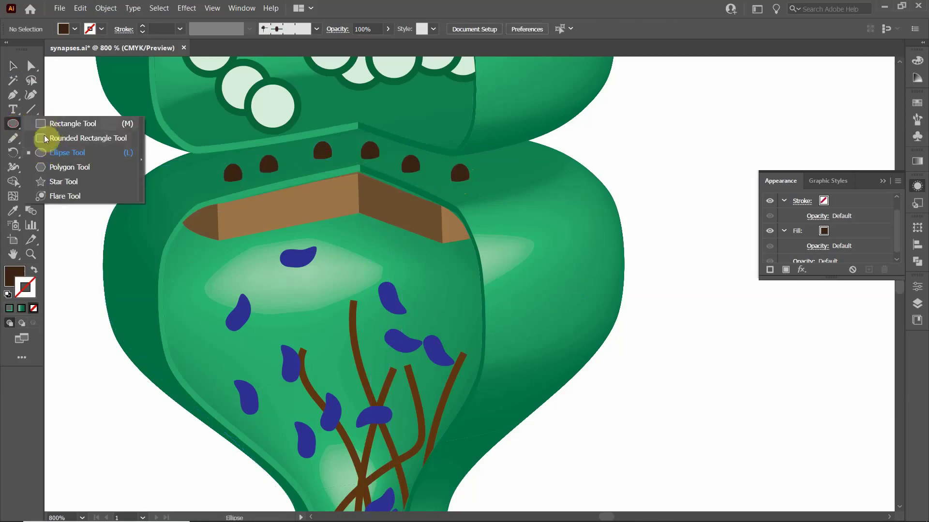
{"action": "left_click", "coordinate": [43, 154]}
{"action": "left_click_drag", "start_coordinate": [291, 170], "coordinate": [316, 230]}
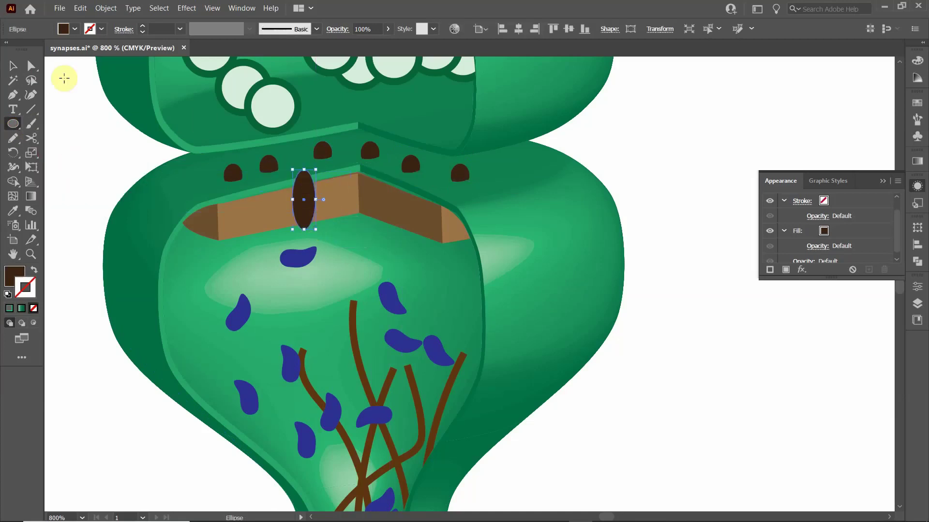
{"action": "left_click", "coordinate": [13, 66]}
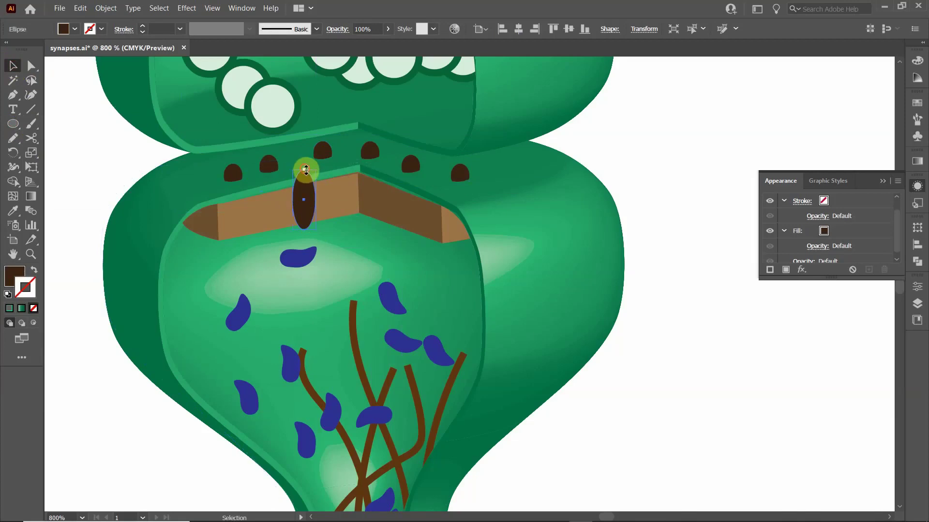
{"action": "mouse_move", "coordinate": [306, 170]}
{"action": "left_mouse_down"}
{"action": "mouse_move", "coordinate": [304, 162]}
{"action": "mouse_move", "coordinate": [303, 173]}
{"action": "left_mouse_up"}
{"action": "scroll", "coordinate": [303, 173], "scroll_direction": "up", "scroll_amount": 2}
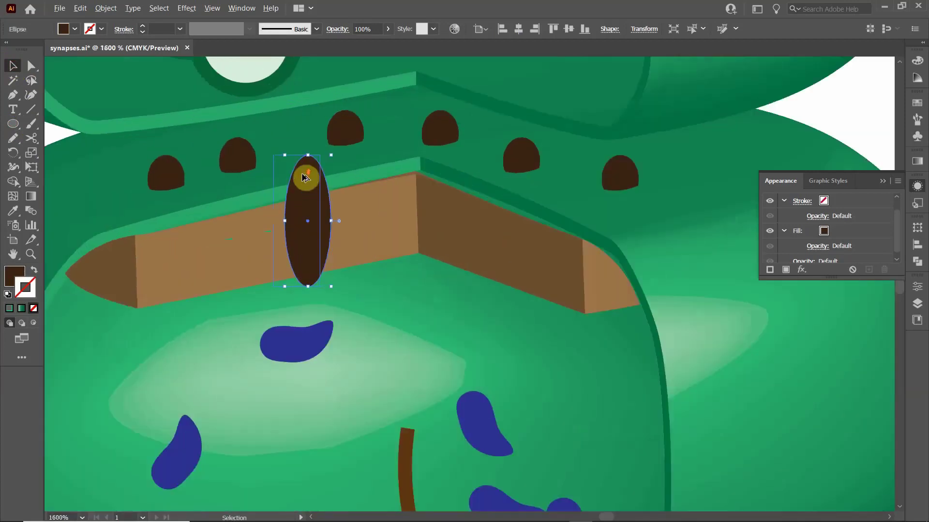
{"action": "scroll", "coordinate": [303, 178], "scroll_direction": "down", "scroll_amount": 3}
{"action": "left_click", "coordinate": [117, 176]}
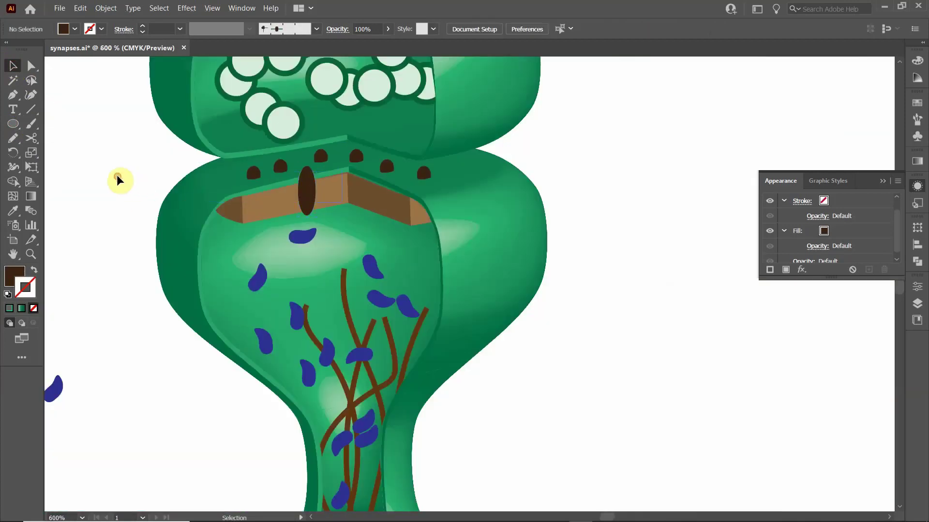
Place a copy of the tall dark brown ellipse to its left on the brown band.
{"action": "scroll", "coordinate": [117, 176], "scroll_direction": "down", "scroll_amount": 3}
{"action": "scroll", "coordinate": [99, 170], "scroll_direction": "up", "scroll_amount": 6}
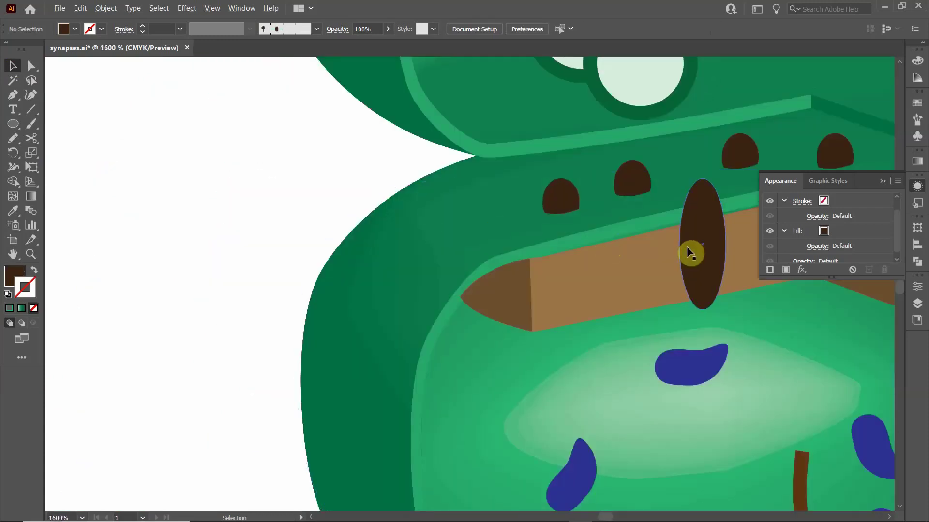
{"action": "left_click_drag", "start_coordinate": [687, 246], "coordinate": [589, 266]}
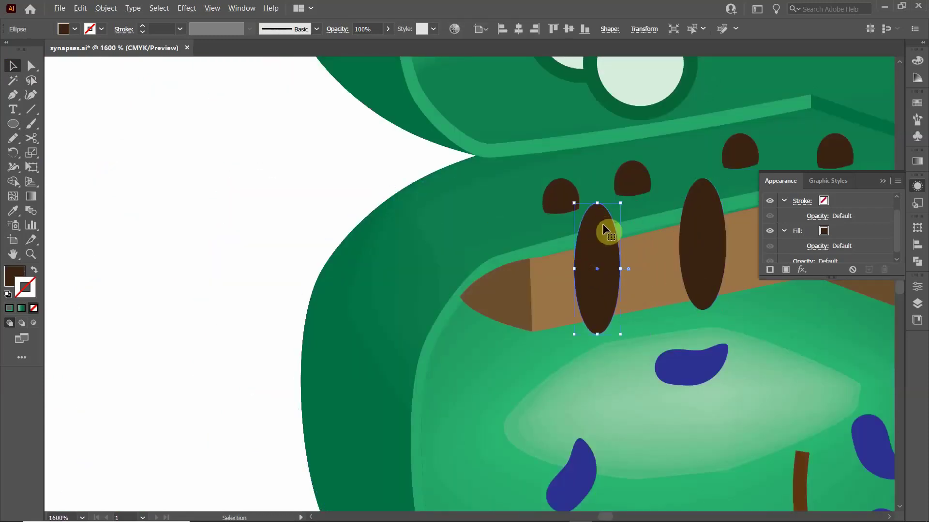
{"action": "left_click", "coordinate": [243, 208]}
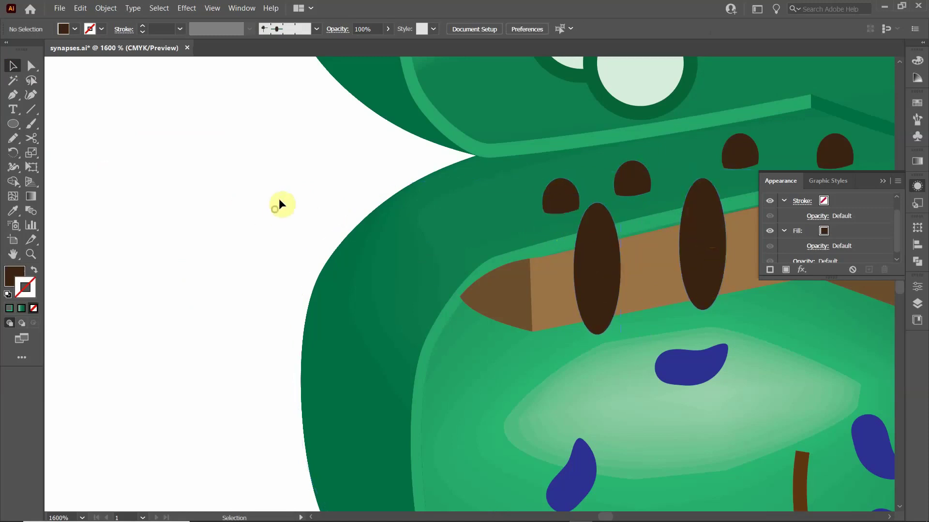
Review the finished 3D synapse beside the reference version and the other synapse illustrations on the artboard.
{"action": "scroll", "coordinate": [279, 198], "scroll_direction": "down", "scroll_amount": 3}
{"action": "scroll", "coordinate": [281, 202], "scroll_direction": "down", "scroll_amount": 5}
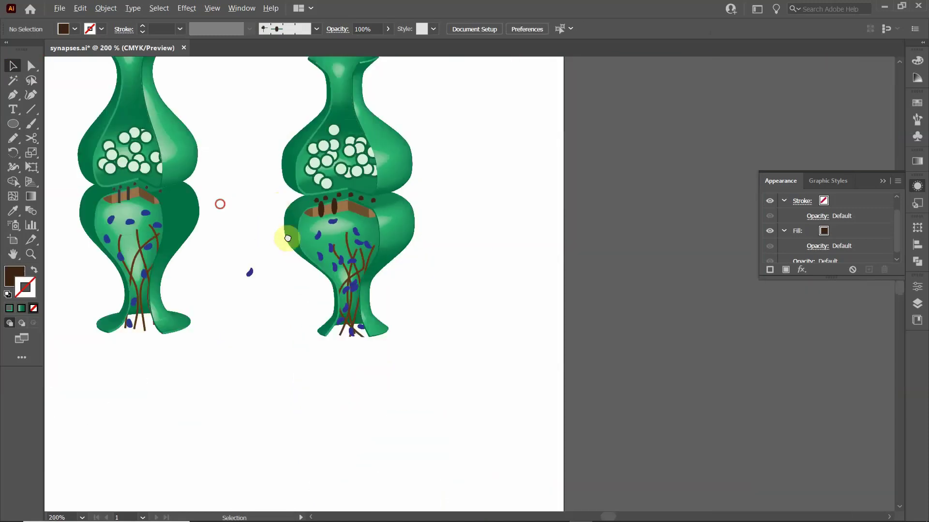
{"action": "left_click_drag", "start_coordinate": [287, 239], "coordinate": [321, 261]}
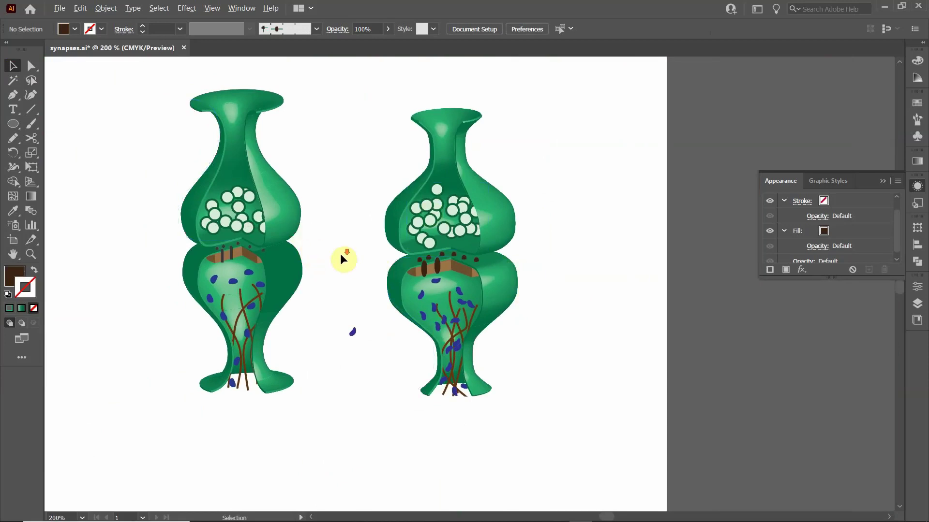
{"action": "scroll", "coordinate": [340, 259], "scroll_direction": "down", "scroll_amount": 1}
{"action": "scroll", "coordinate": [341, 259], "scroll_direction": "down", "scroll_amount": 1}
{"action": "scroll", "coordinate": [314, 174], "scroll_direction": "down", "scroll_amount": 1}
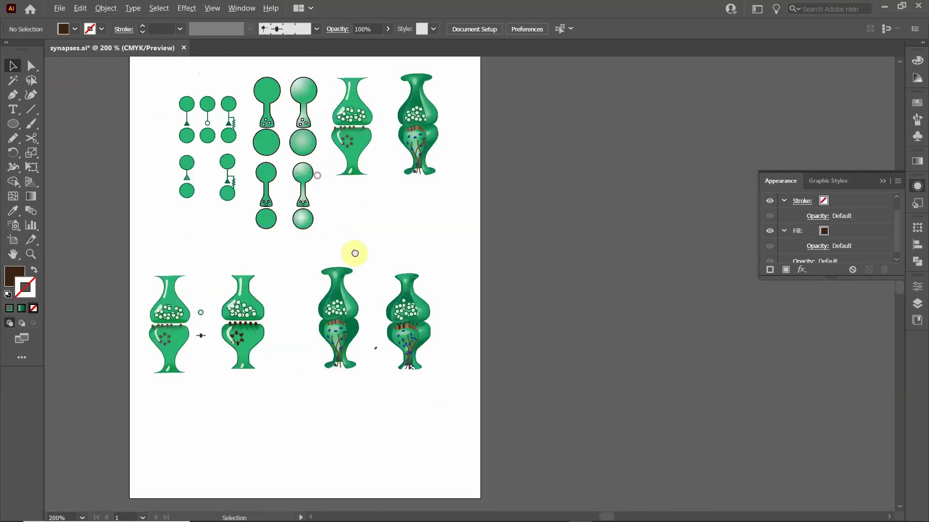
{"action": "left_click_drag", "start_coordinate": [354, 253], "coordinate": [387, 330]}
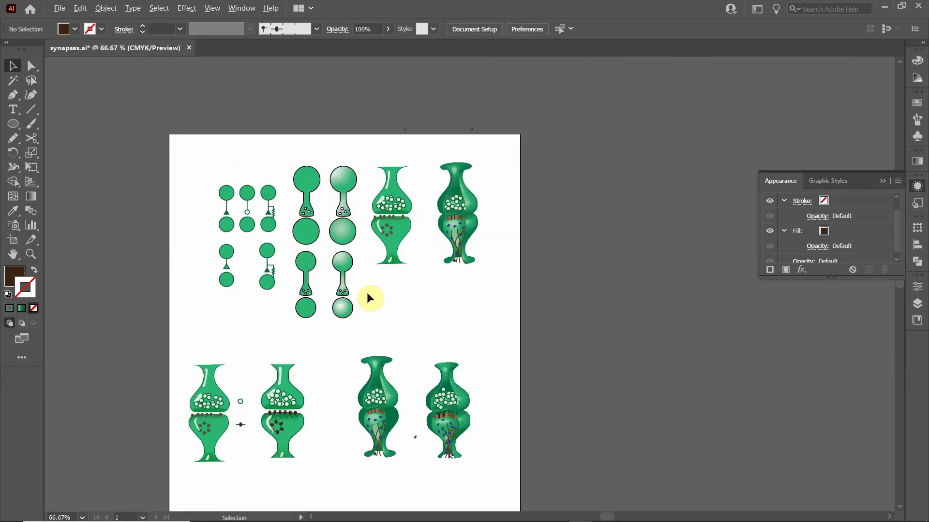
{"action": "scroll", "coordinate": [363, 271], "scroll_direction": "up", "scroll_amount": 2}
Draw an octagon around the credits text in the outro document and apply the DNA helix pattern brush to it.
{"action": "left_click_drag", "start_coordinate": [394, 240], "coordinate": [489, 365]}
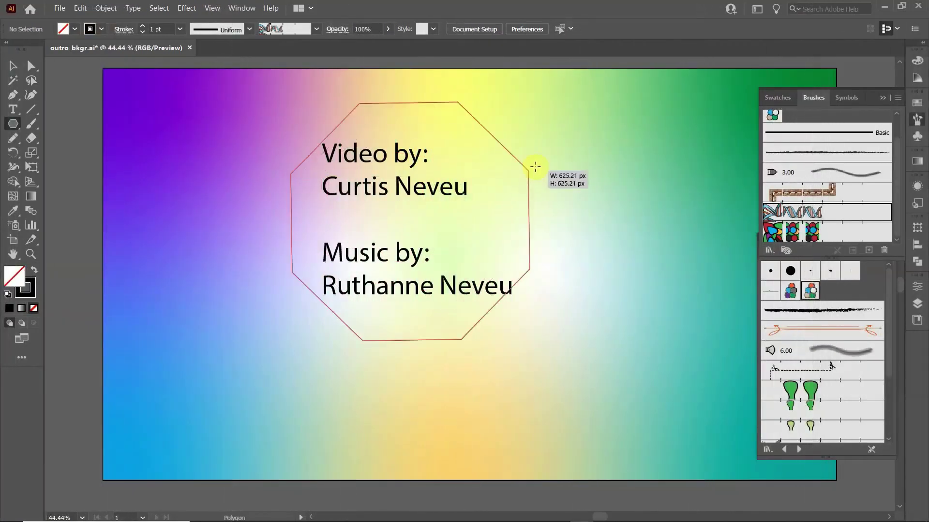
{"action": "left_click_drag", "start_coordinate": [529, 162], "coordinate": [550, 166]}
{"action": "left_click", "coordinate": [833, 214]}
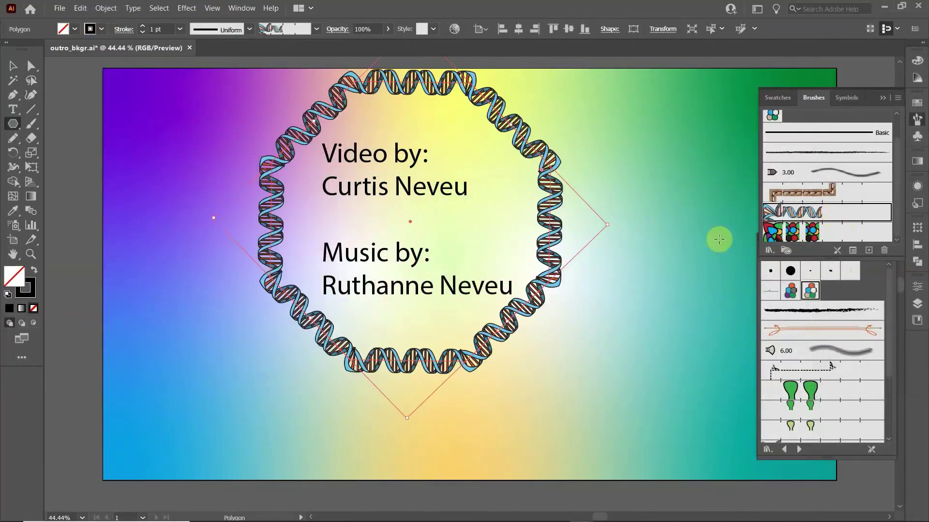